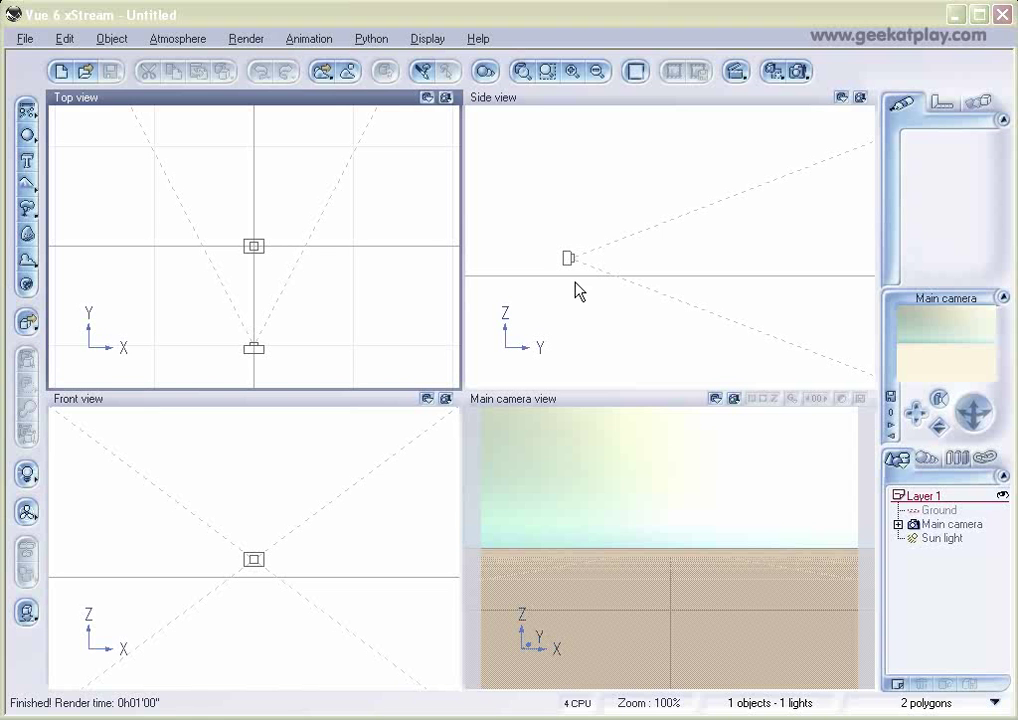
- Create a new scene with the Soft Background light for modeling atmosphere, discarding the changes to the current scene
right_drag(670, 266, 660, 322)
drag(547, 280, 575, 181)
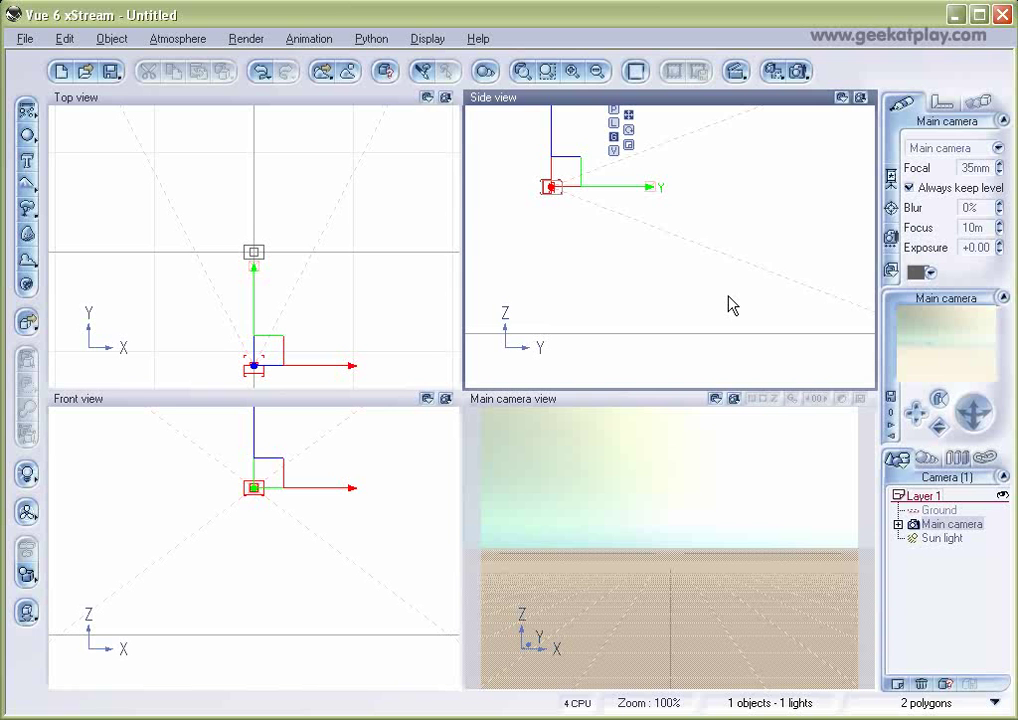
click(26, 42)
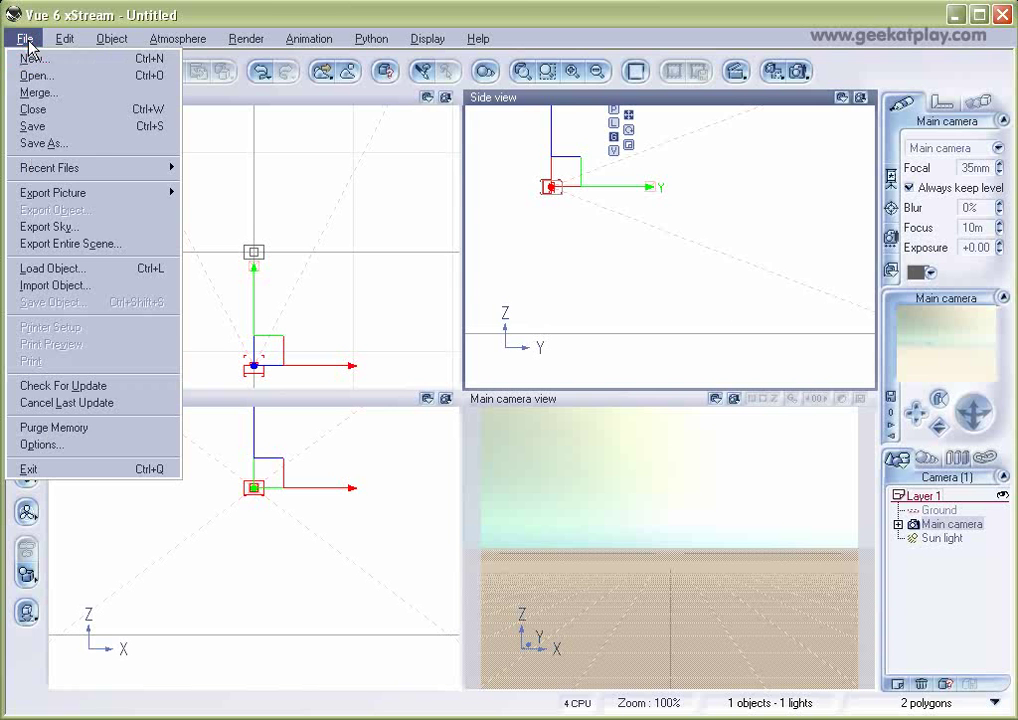
click(92, 64)
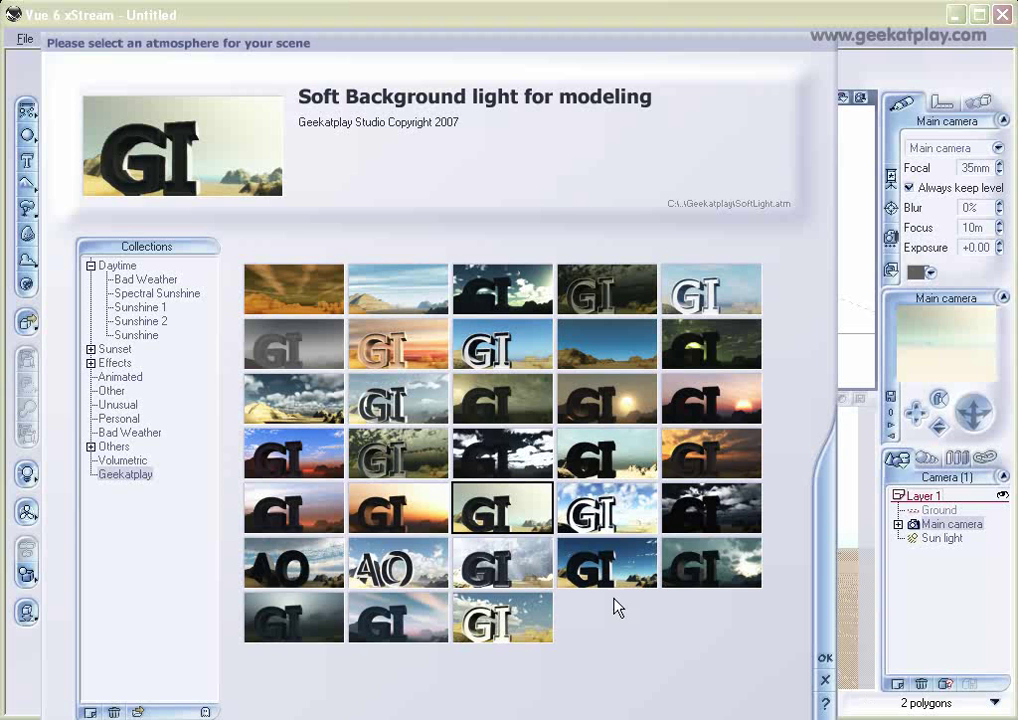
click(825, 665)
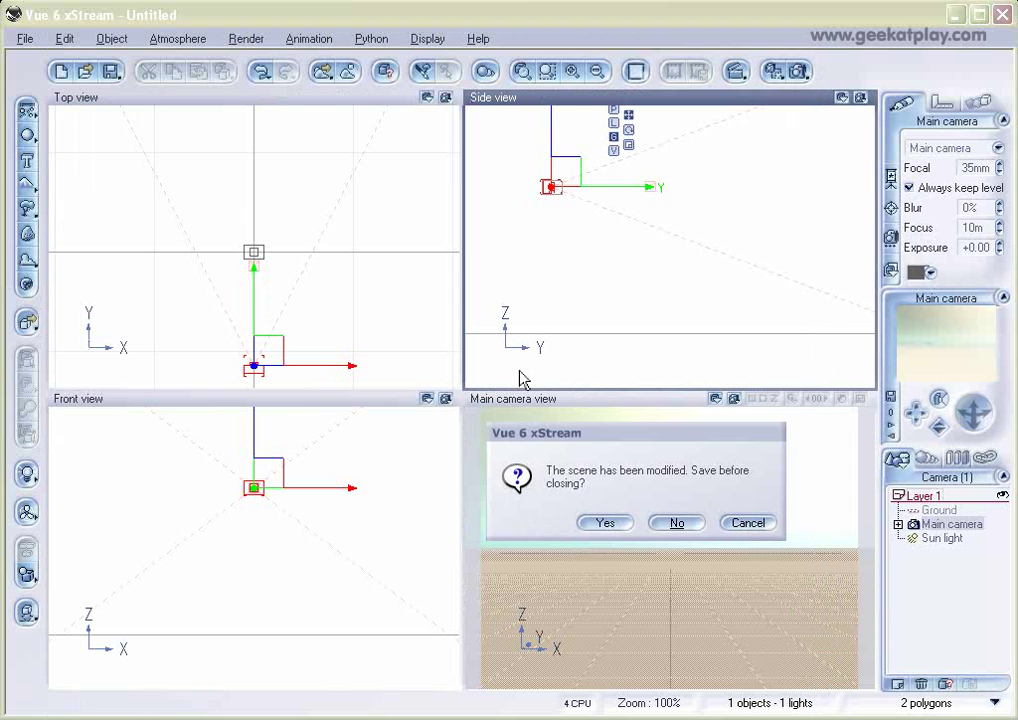
click(681, 523)
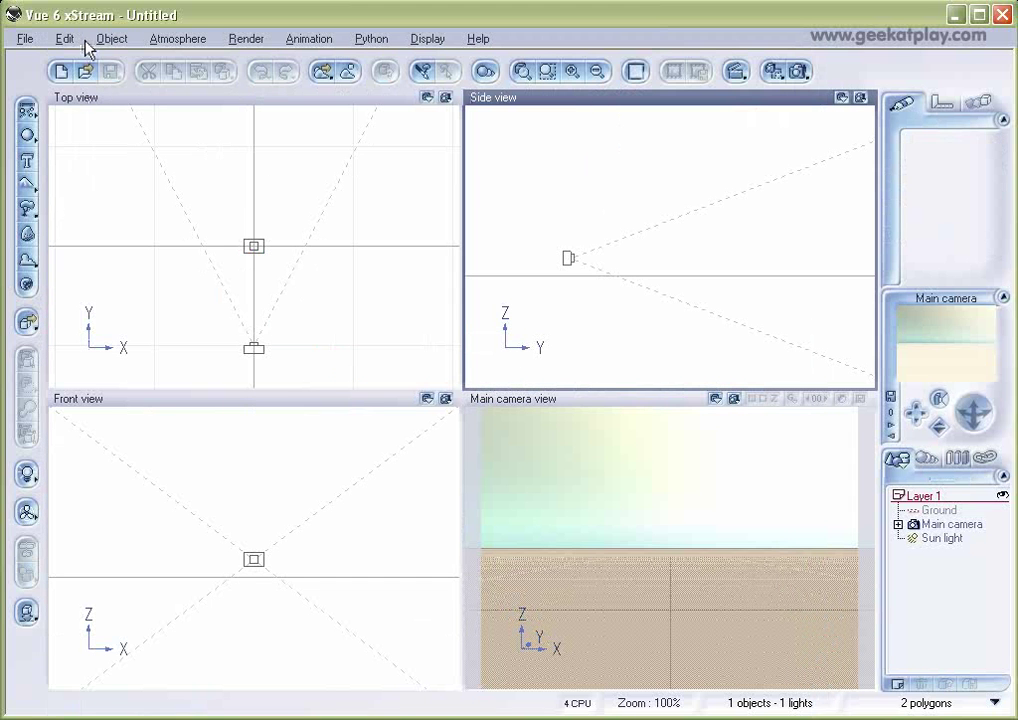
- Set the sun's azimuth to about 234° in the scene's atmosphere settings
click(176, 39)
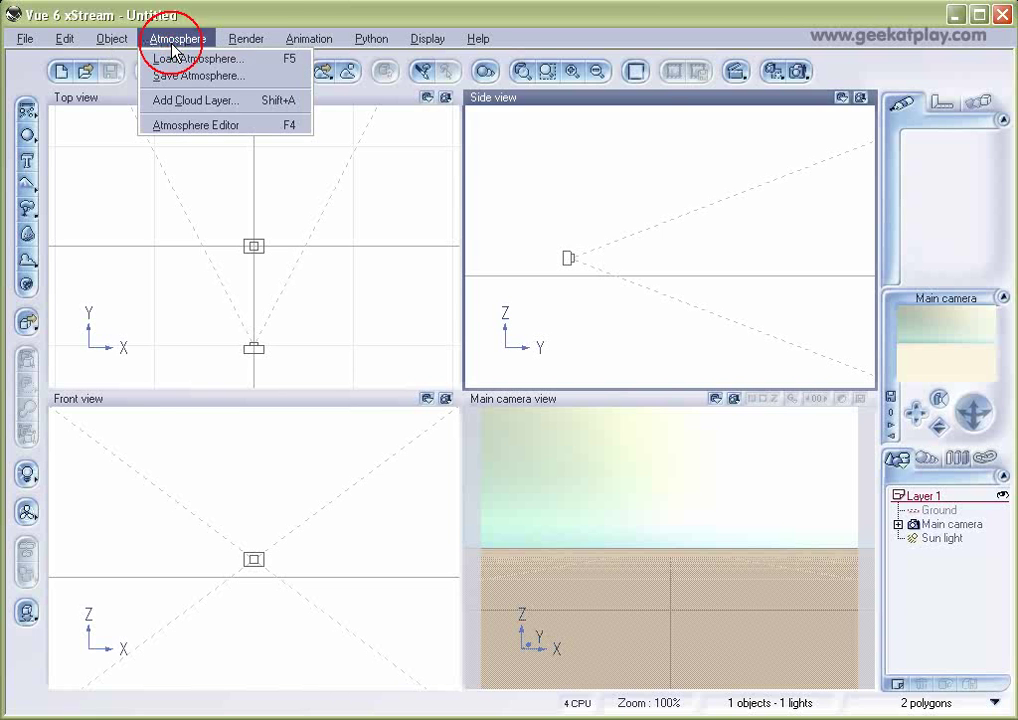
click(215, 126)
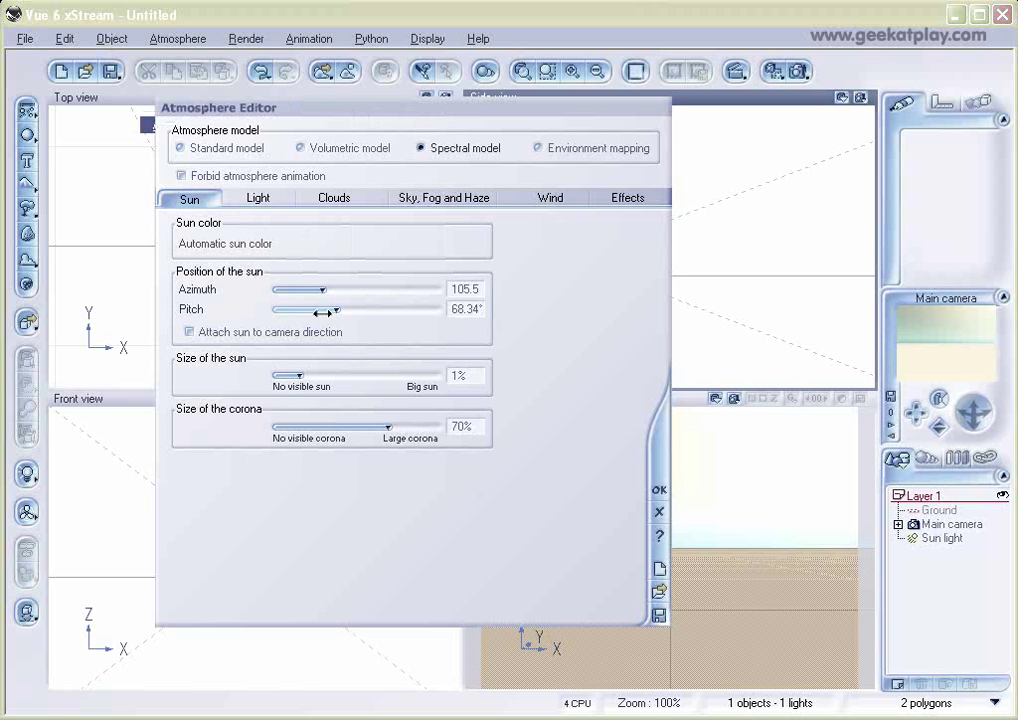
drag(330, 289, 370, 290)
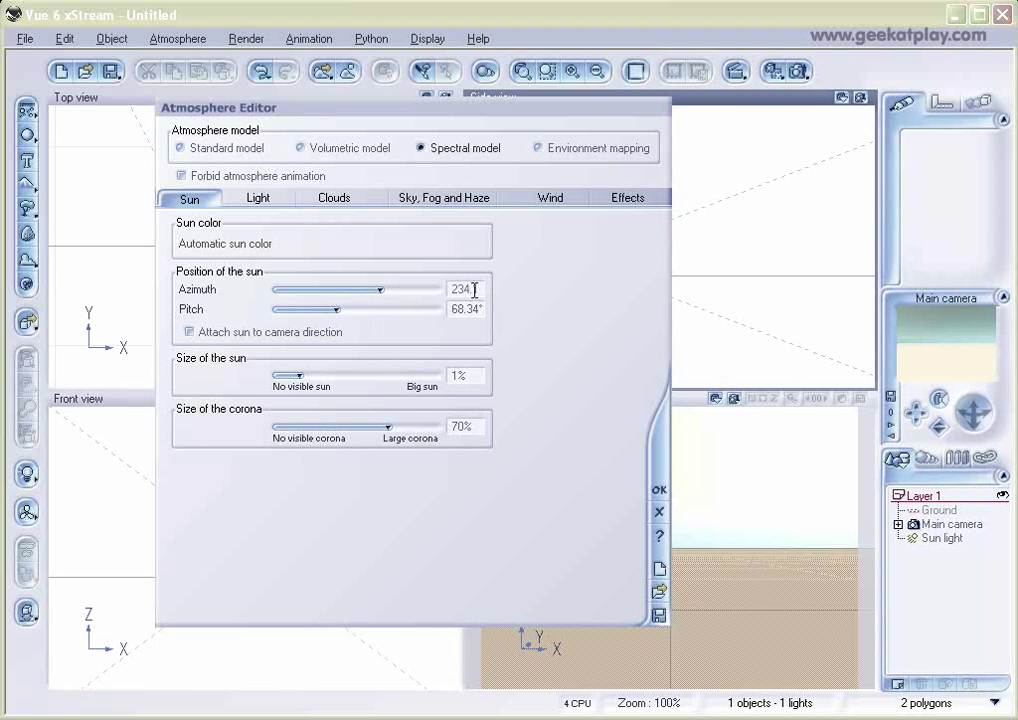
click(661, 490)
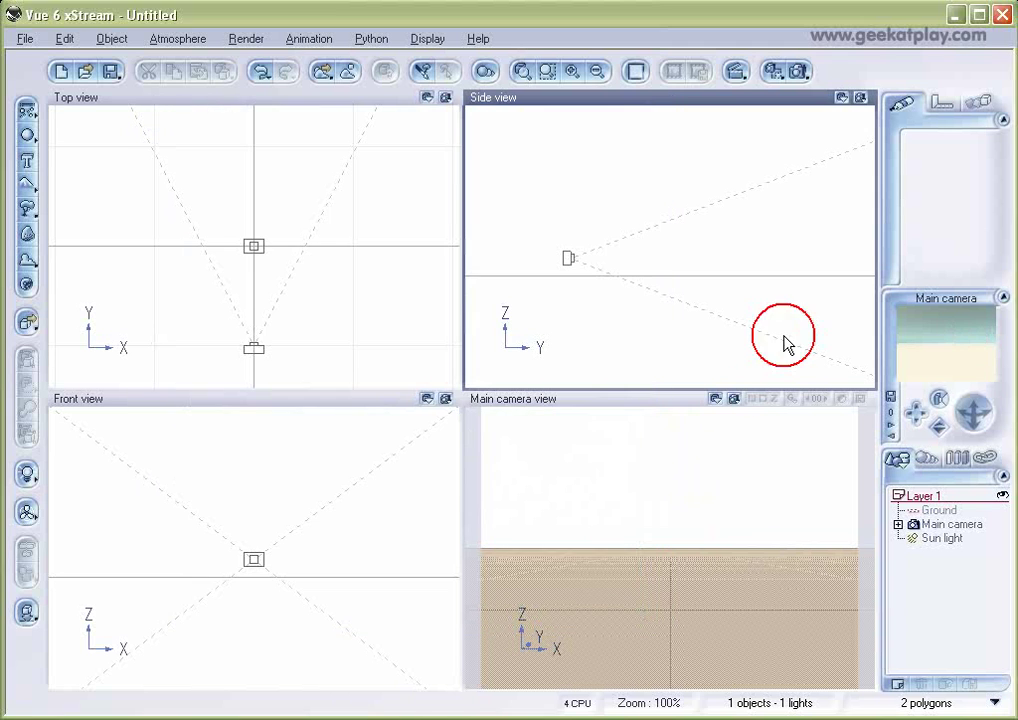
- Select the main camera and raise it well above the ground, moving it slightly back in the side view
drag(540, 222, 634, 302)
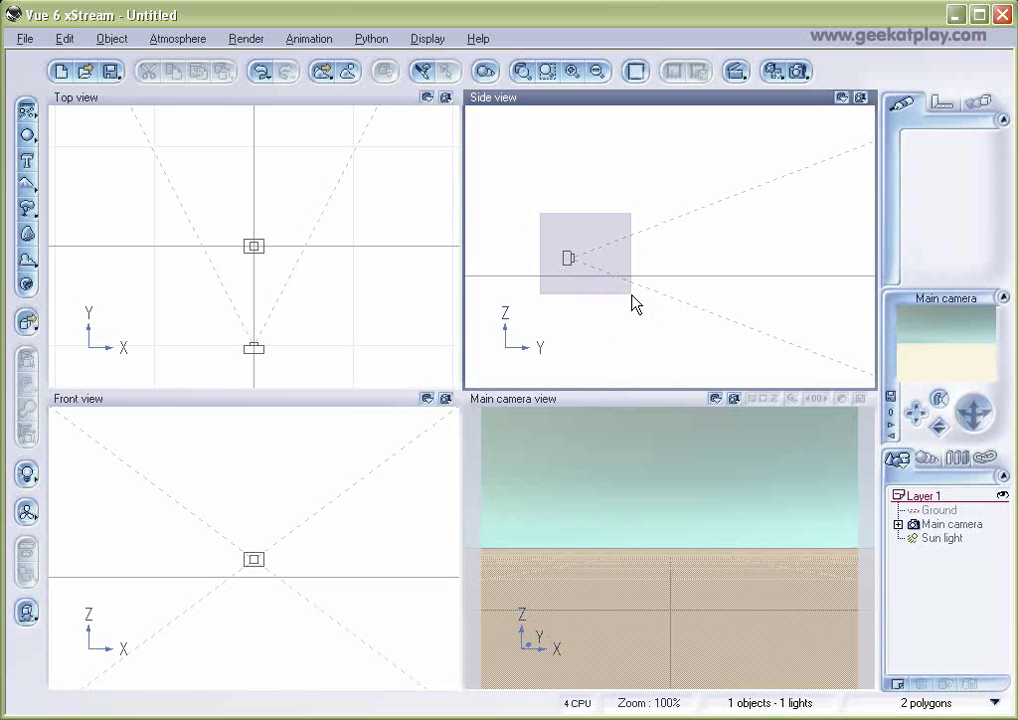
drag(595, 259, 585, 143)
right_drag(663, 193, 630, 268)
drag(534, 207, 522, 165)
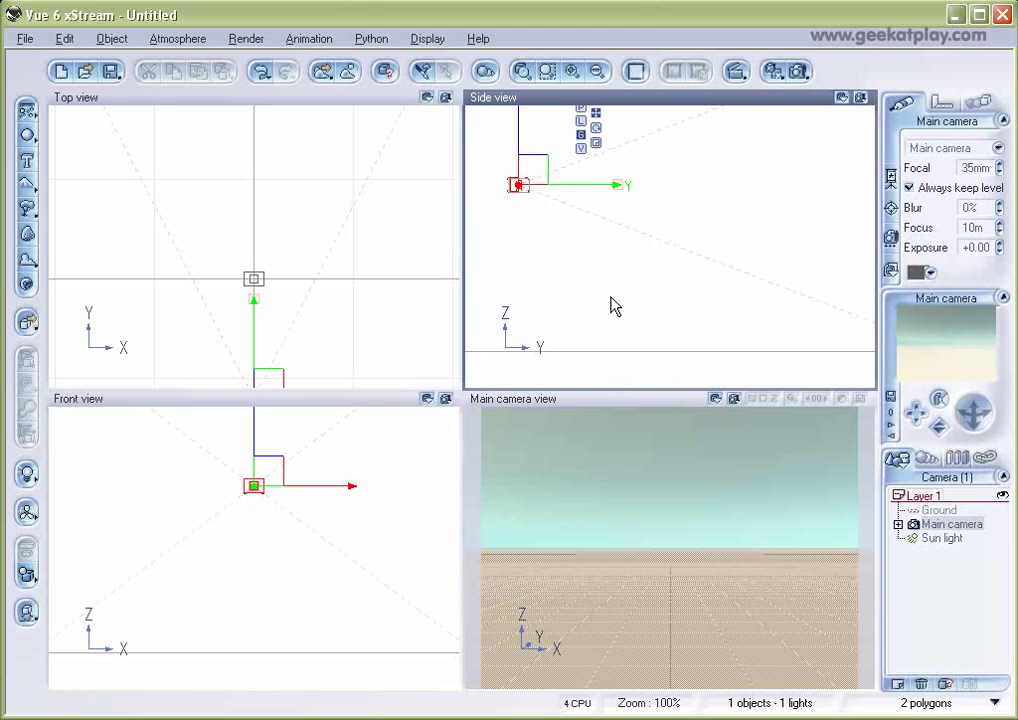
- Add a terrain, shift it forward in front of the camera, and open it in the Terrain Editor
click(28, 186)
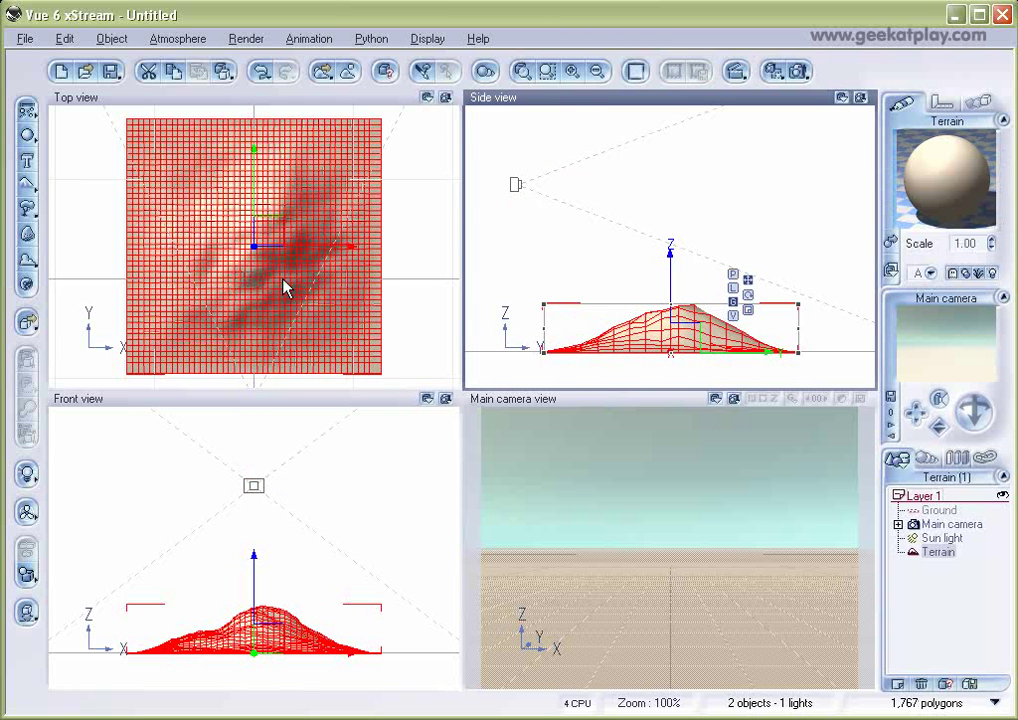
drag(278, 168, 277, 182)
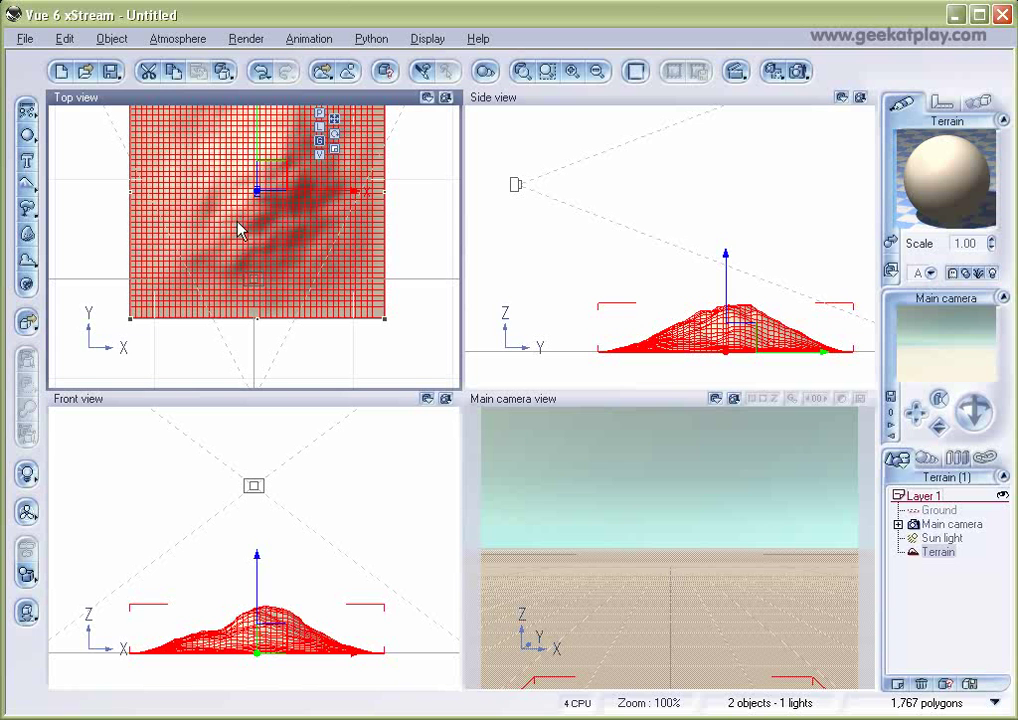
right_click(238, 226)
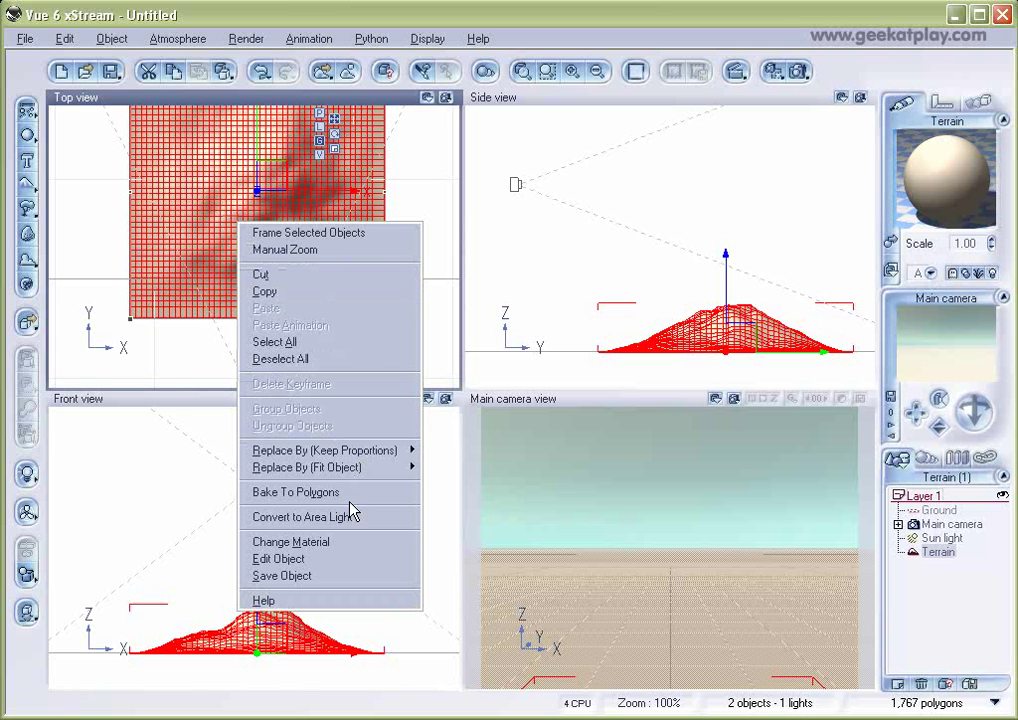
click(350, 562)
drag(530, 330, 559, 384)
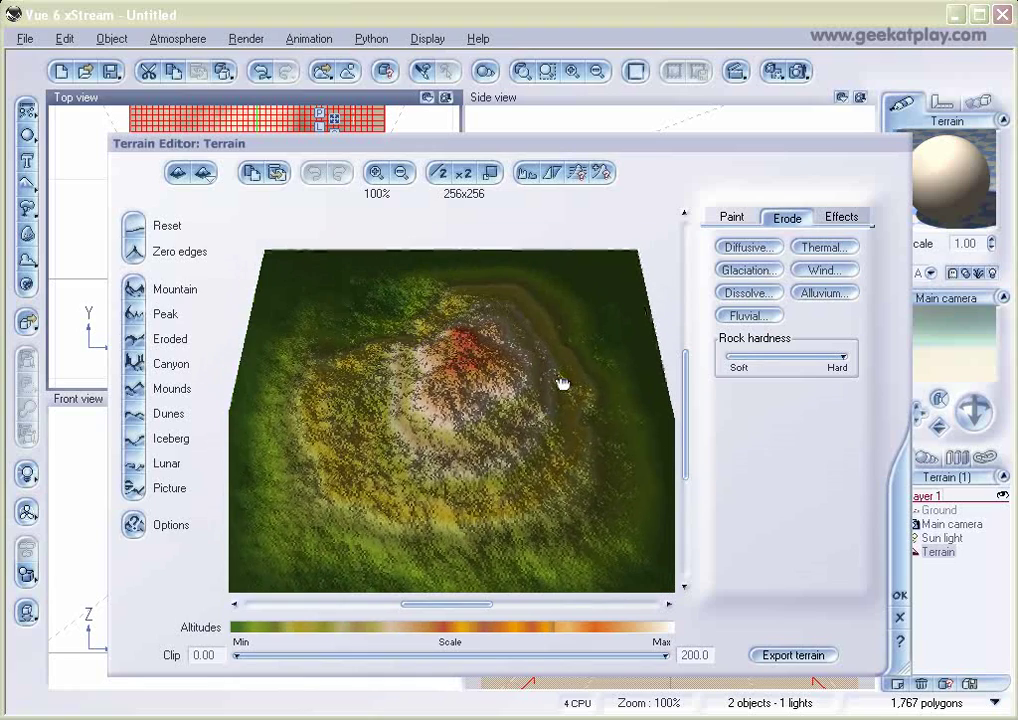
- Load crack4.png from the terrain folder as the custom brush shape for painting the terrain
click(724, 216)
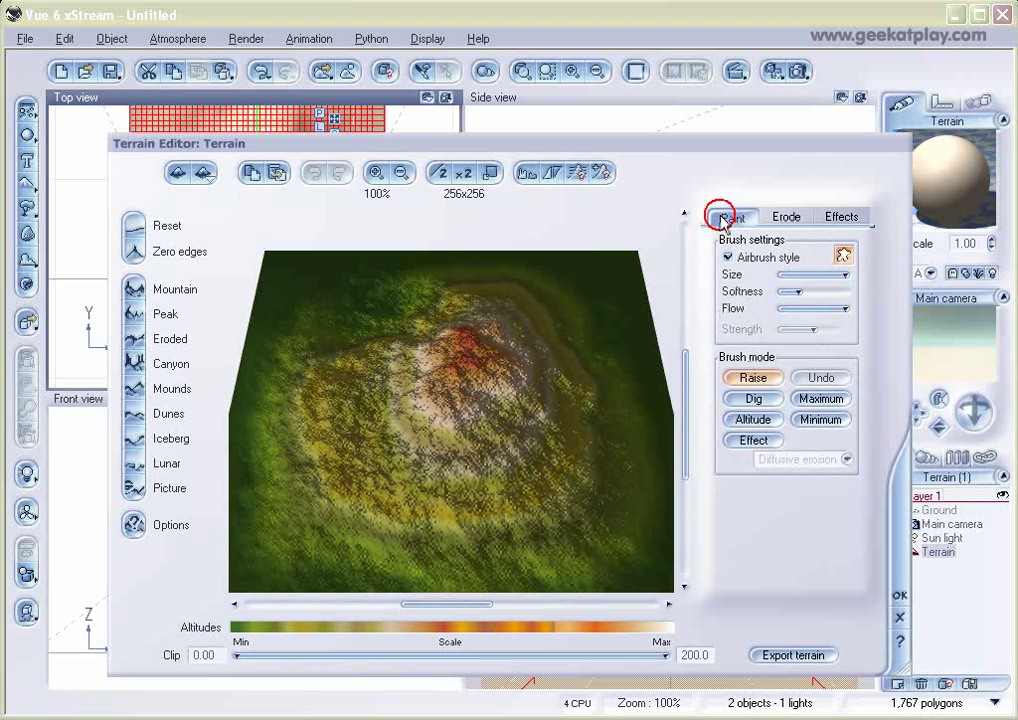
click(843, 256)
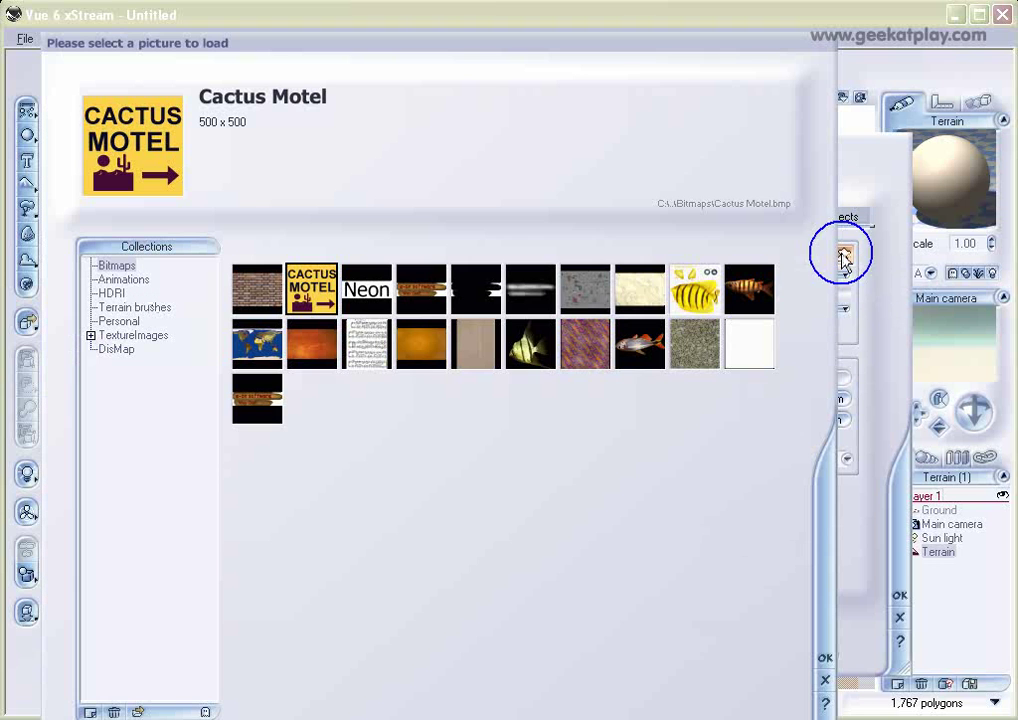
click(135, 712)
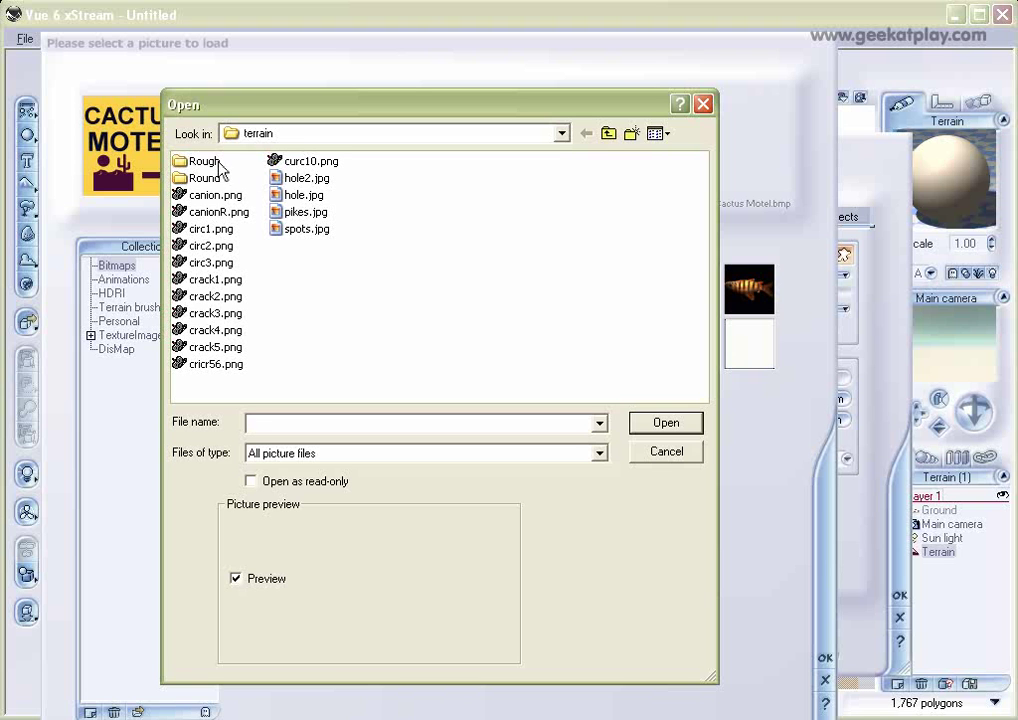
click(304, 229)
click(302, 213)
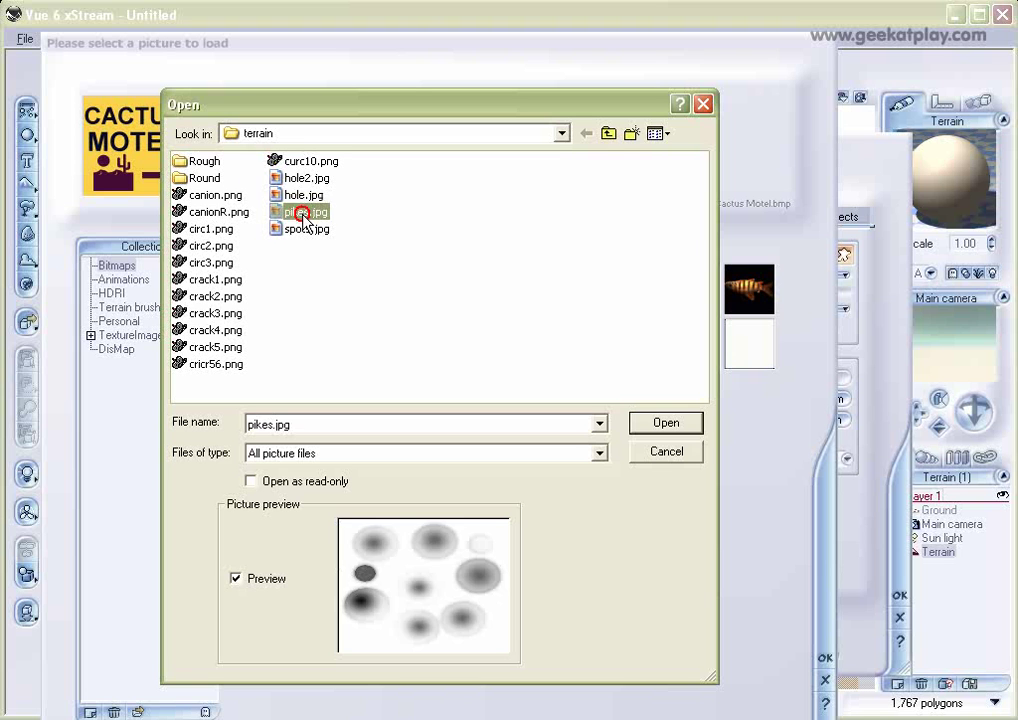
click(302, 196)
click(215, 196)
click(218, 212)
click(211, 245)
click(215, 296)
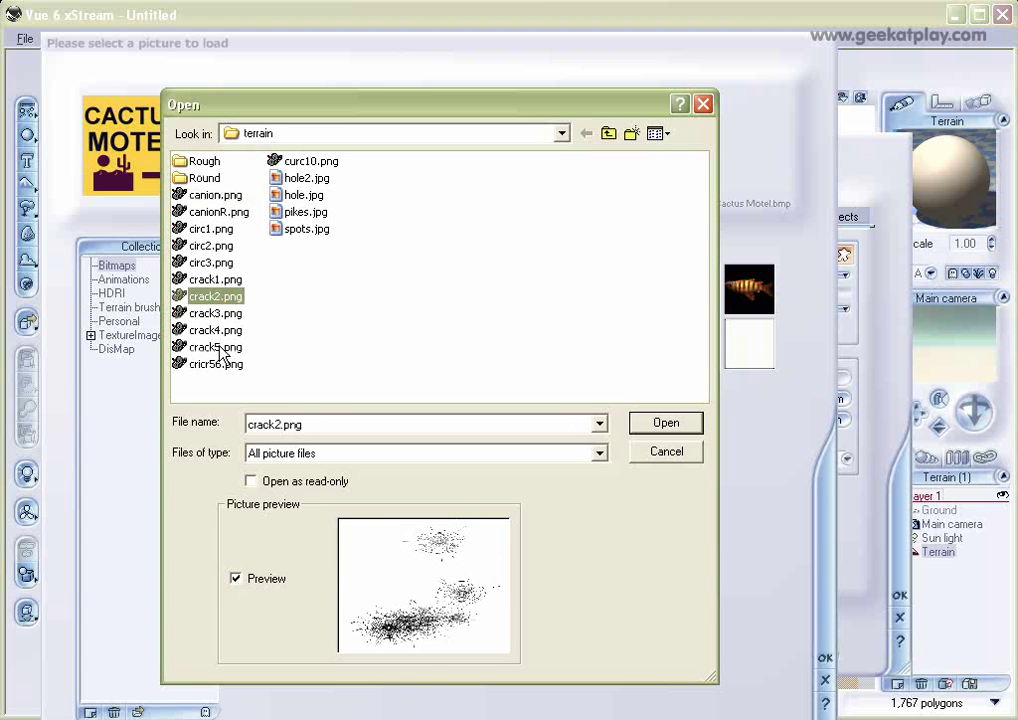
click(218, 313)
click(220, 330)
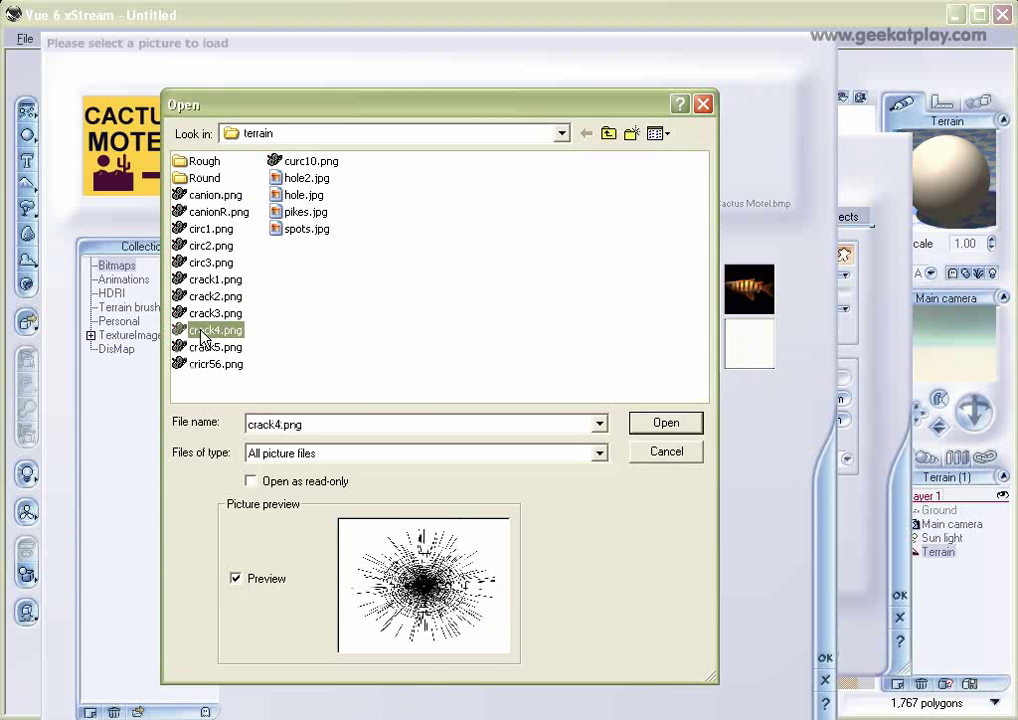
click(668, 423)
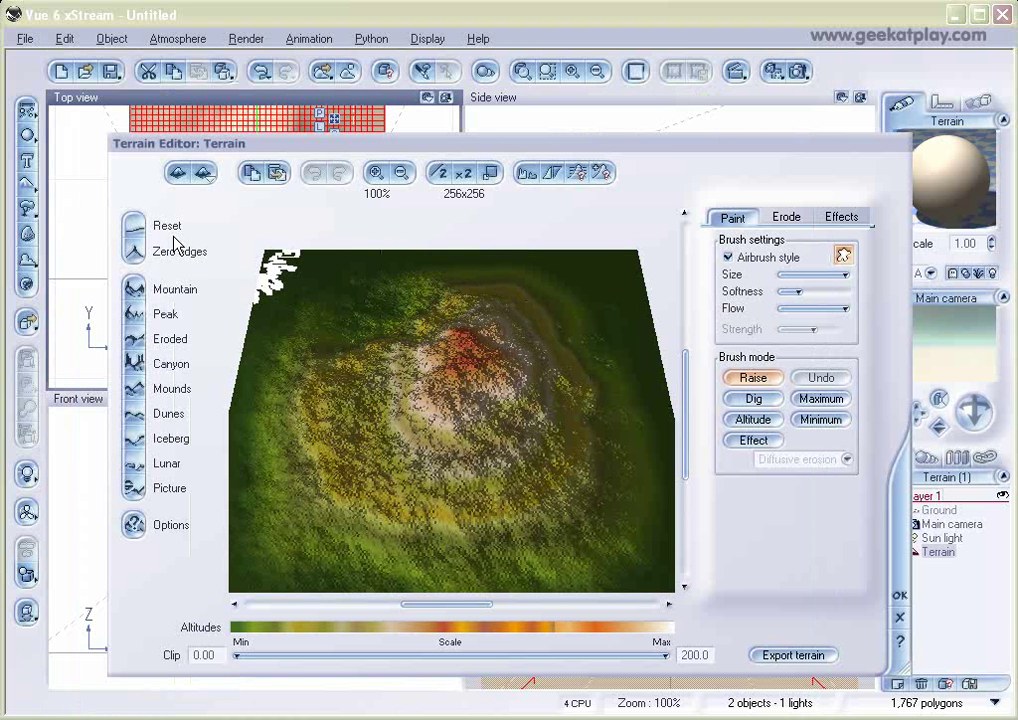
- Reset the terrain to flat and paint a tall spiky peak in its centre with the Raise brush
click(135, 224)
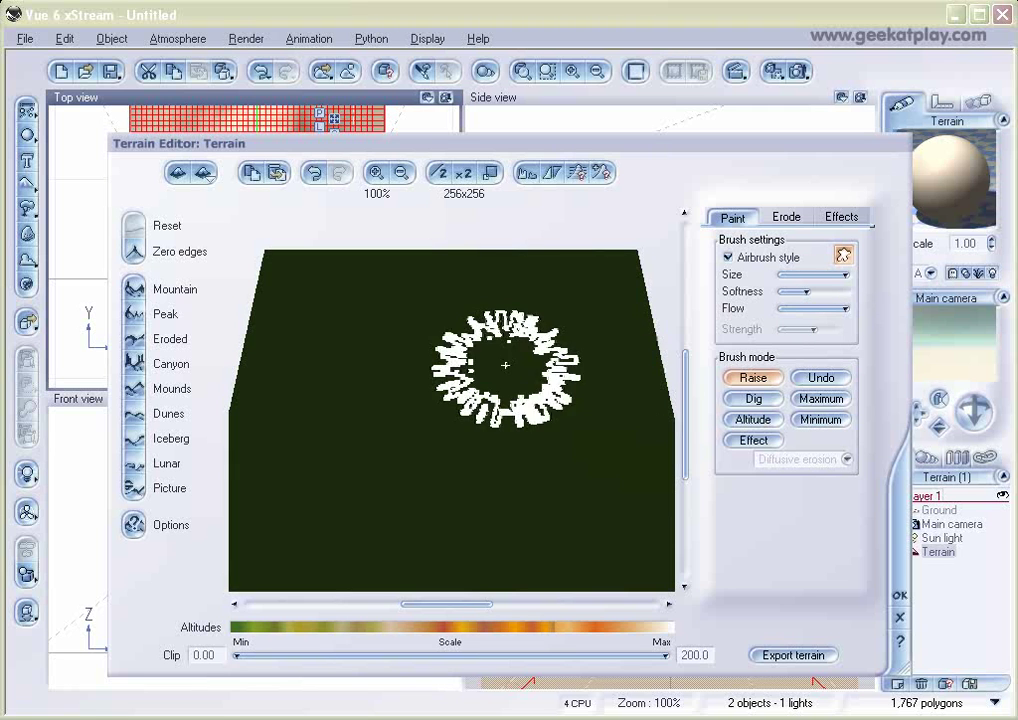
mouse_move(441, 371)
mouse_down()
mouse_move(422, 393)
mouse_move(400, 332)
mouse_move(372, 333)
mouse_move(466, 350)
mouse_move(529, 336)
mouse_move(527, 486)
mouse_move(484, 445)
mouse_move(476, 329)
mouse_move(411, 435)
mouse_move(400, 375)
mouse_move(470, 326)
mouse_move(484, 402)
mouse_move(461, 340)
mouse_move(467, 300)
mouse_up()
right_drag(428, 307, 467, 329)
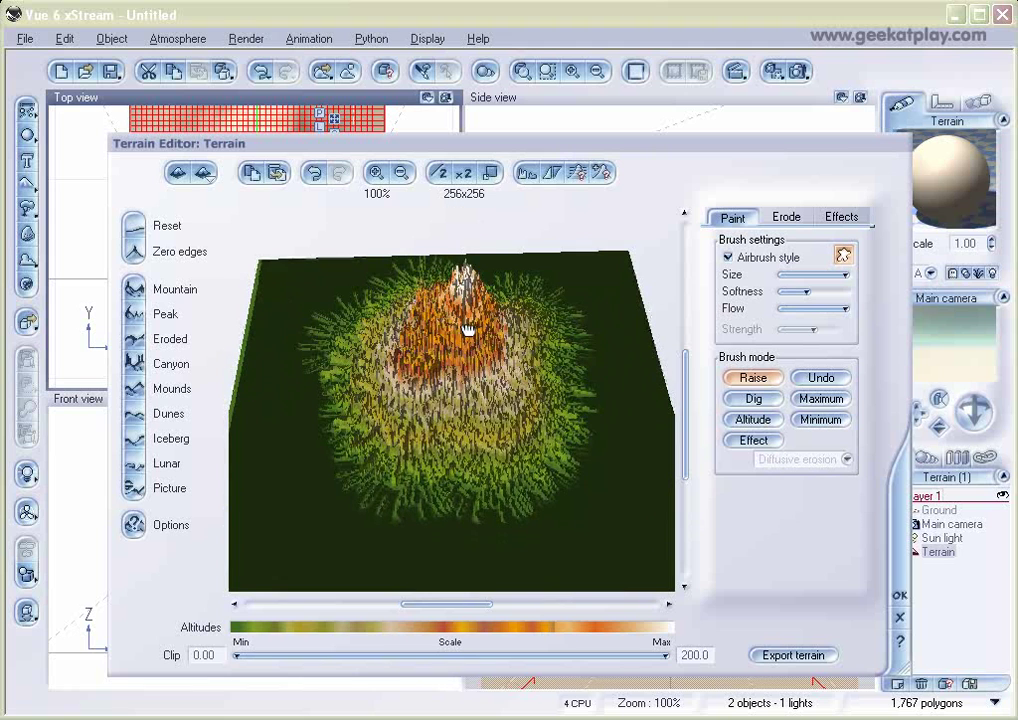
- Apply diffusive erosion and the Stairs effect to the painted peak and accept the terrain
click(778, 221)
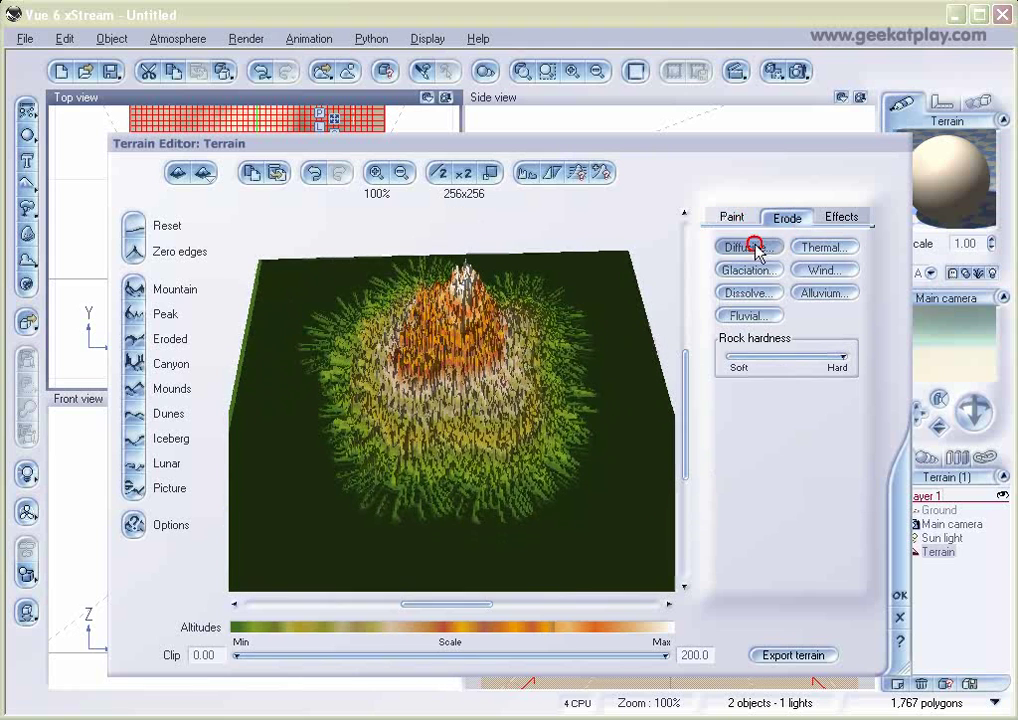
click(841, 217)
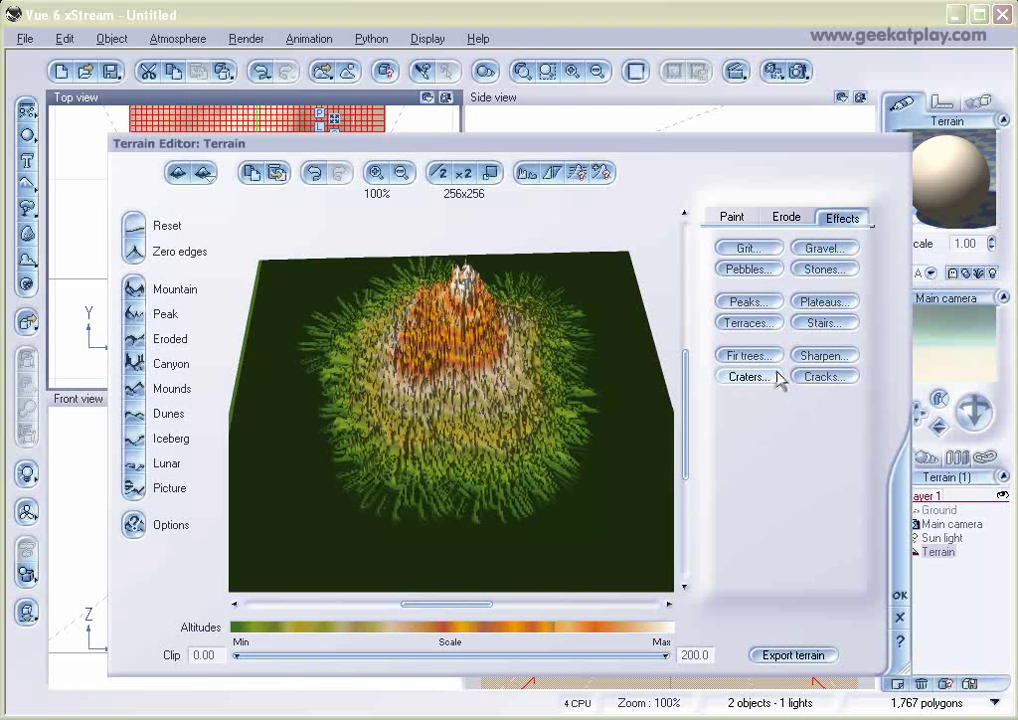
click(826, 322)
right_drag(618, 372, 597, 305)
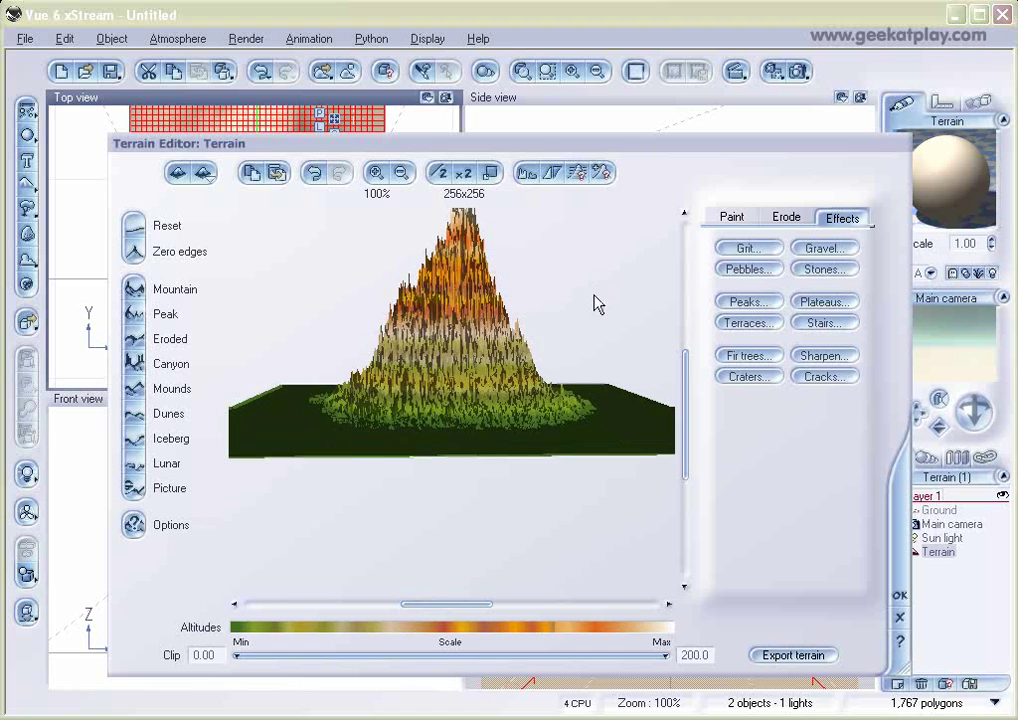
click(898, 592)
- Flip the terrain upside down, floating at about camera height above the ground, and render the camera view
drag(748, 320, 745, 204)
drag(603, 253, 853, 237)
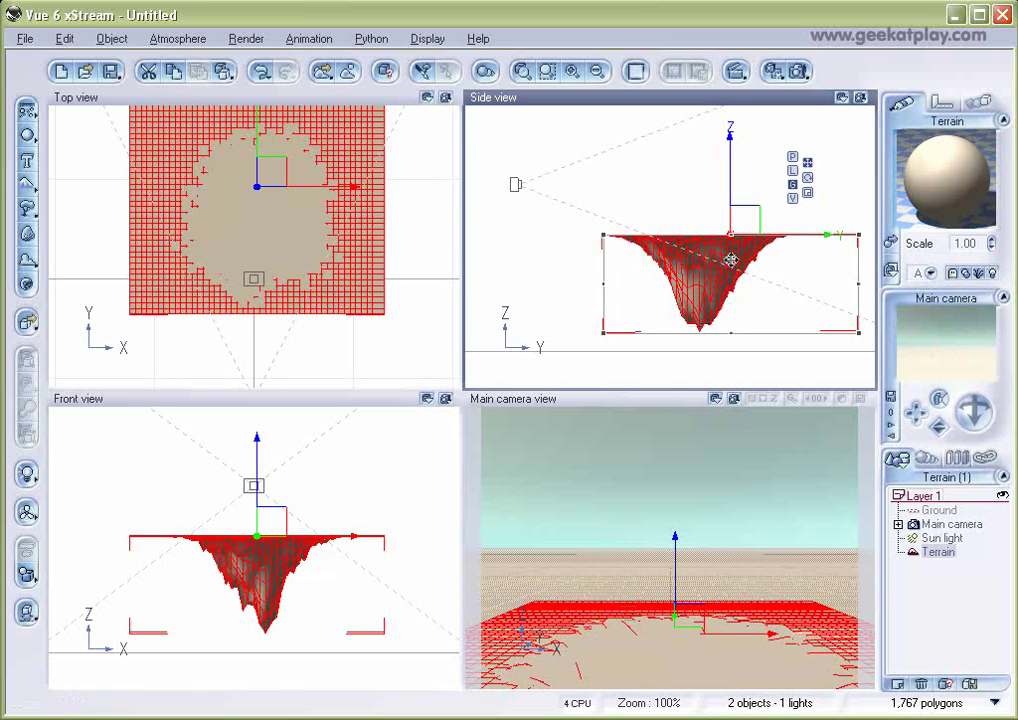
drag(743, 221, 754, 164)
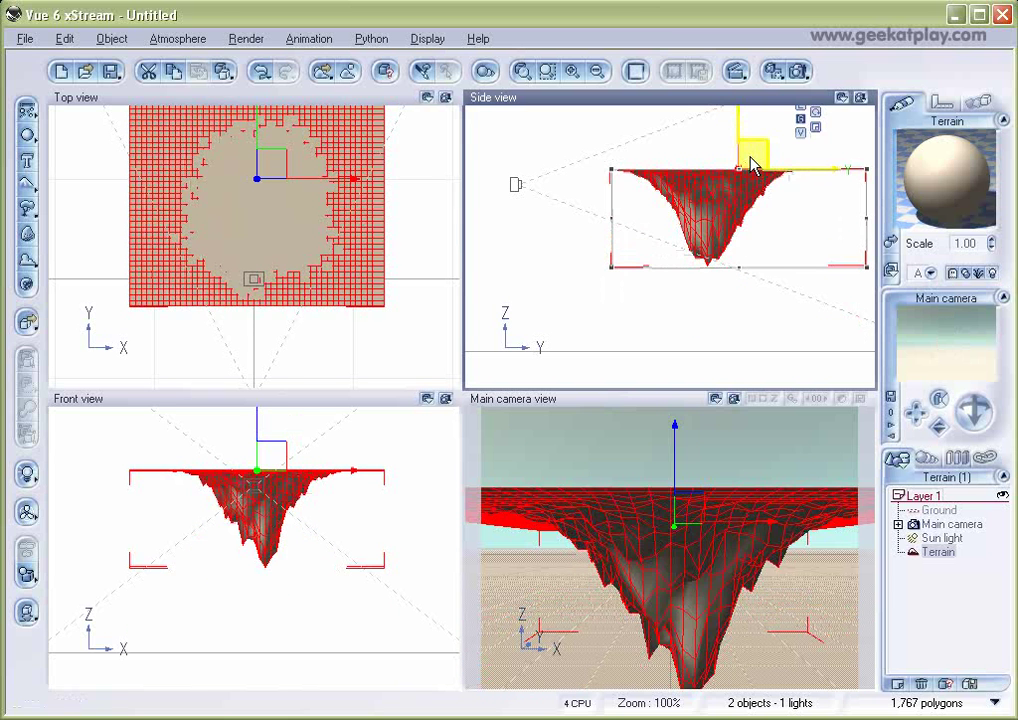
click(798, 71)
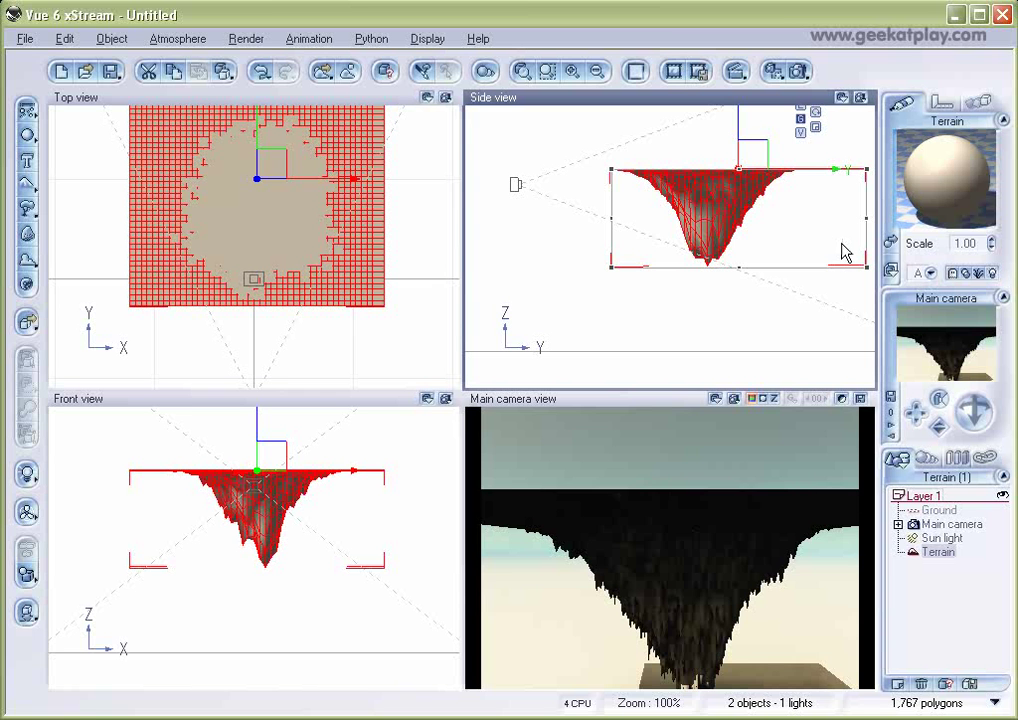
- Raise the terrain's lower altitude clip to 1.37 to cut away the flat base around the peak
double_click(347, 278)
right_drag(609, 311, 573, 325)
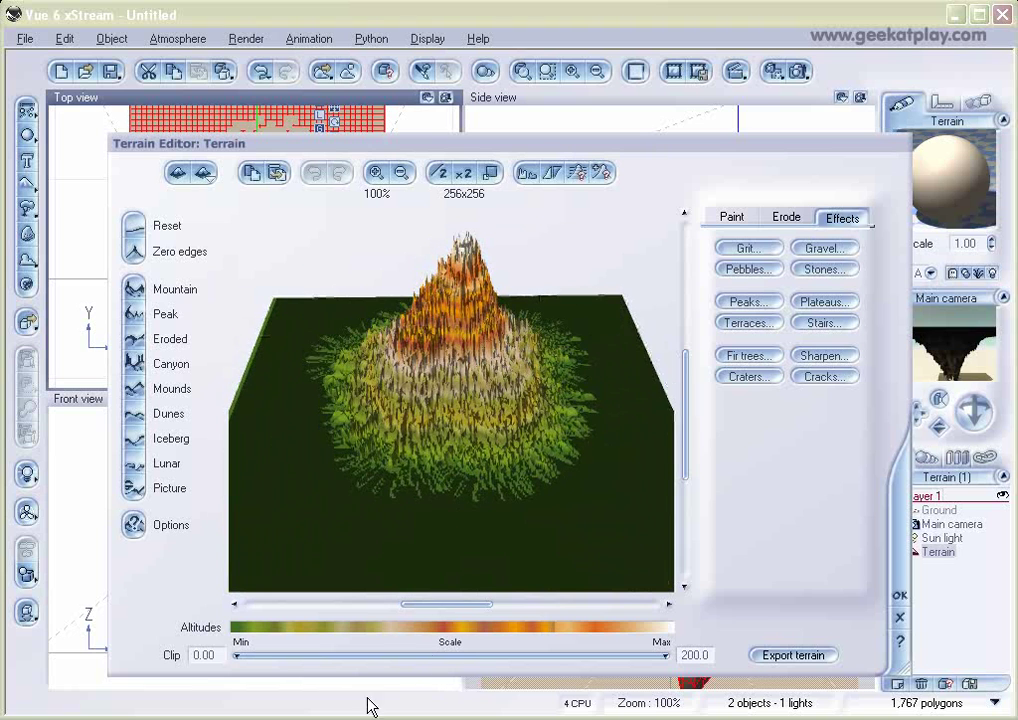
drag(238, 658, 241, 658)
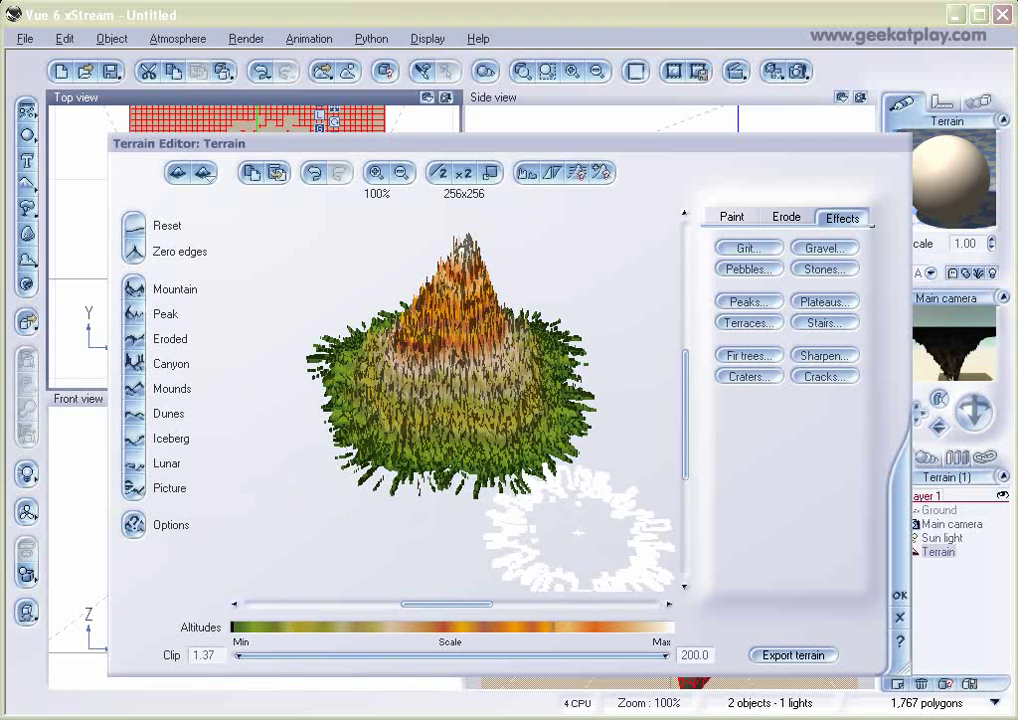
click(899, 598)
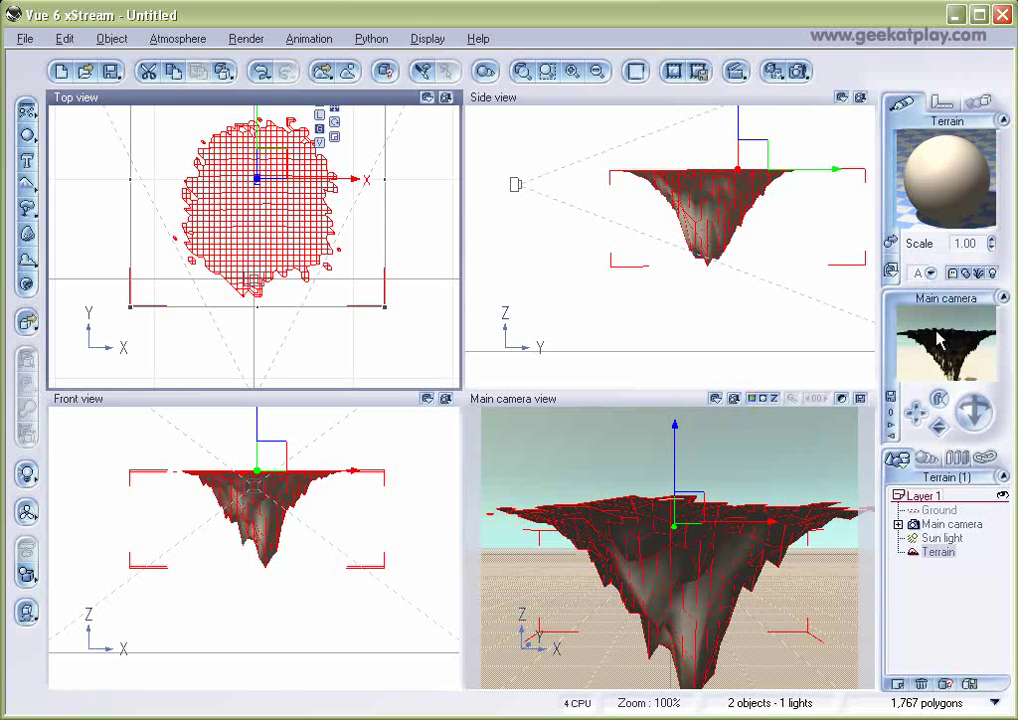
- Move the inverted terrain farther from the camera and render the camera view again
drag(747, 155, 786, 160)
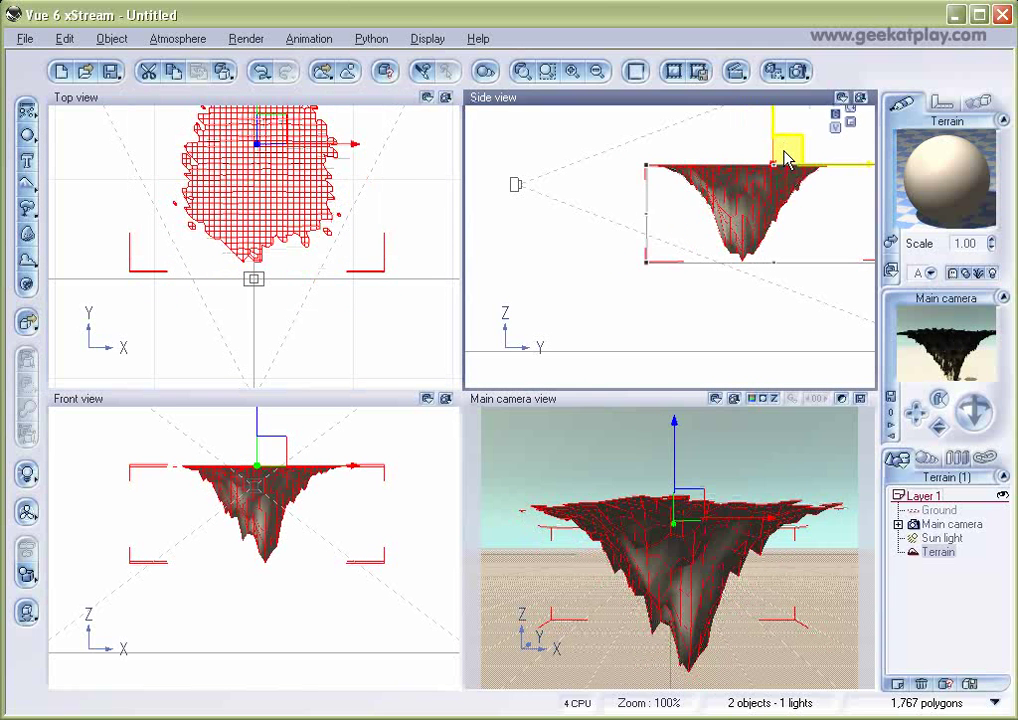
click(792, 66)
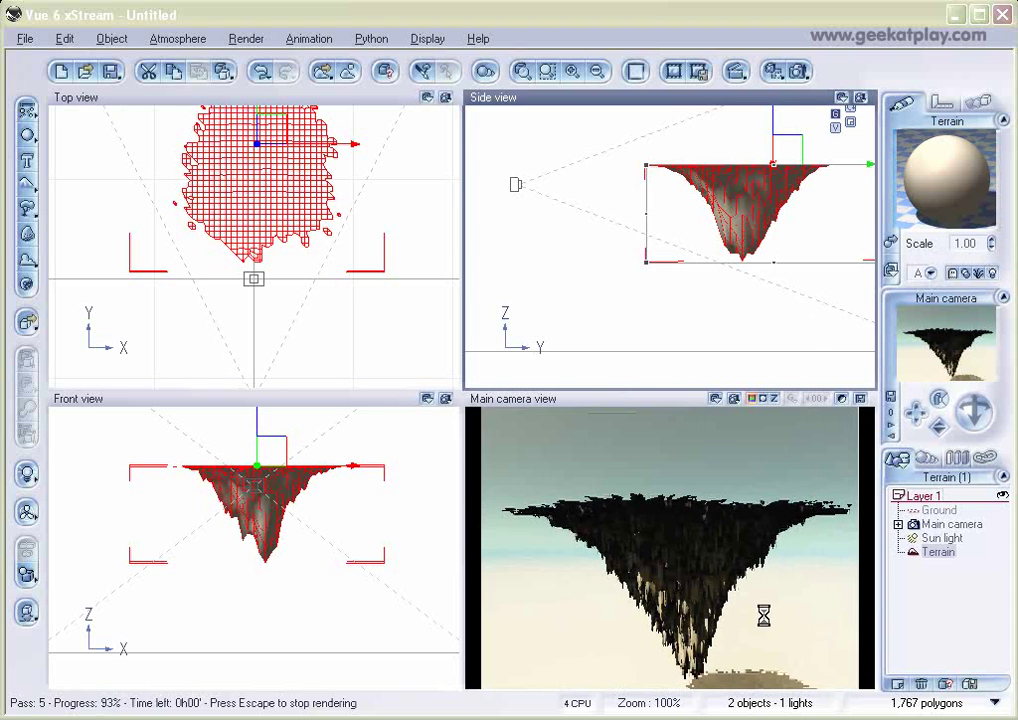
- Stop the render, add a standard terrain to the scene and raise it to sit just above the inverted terrain
key(Escape)
click(608, 481)
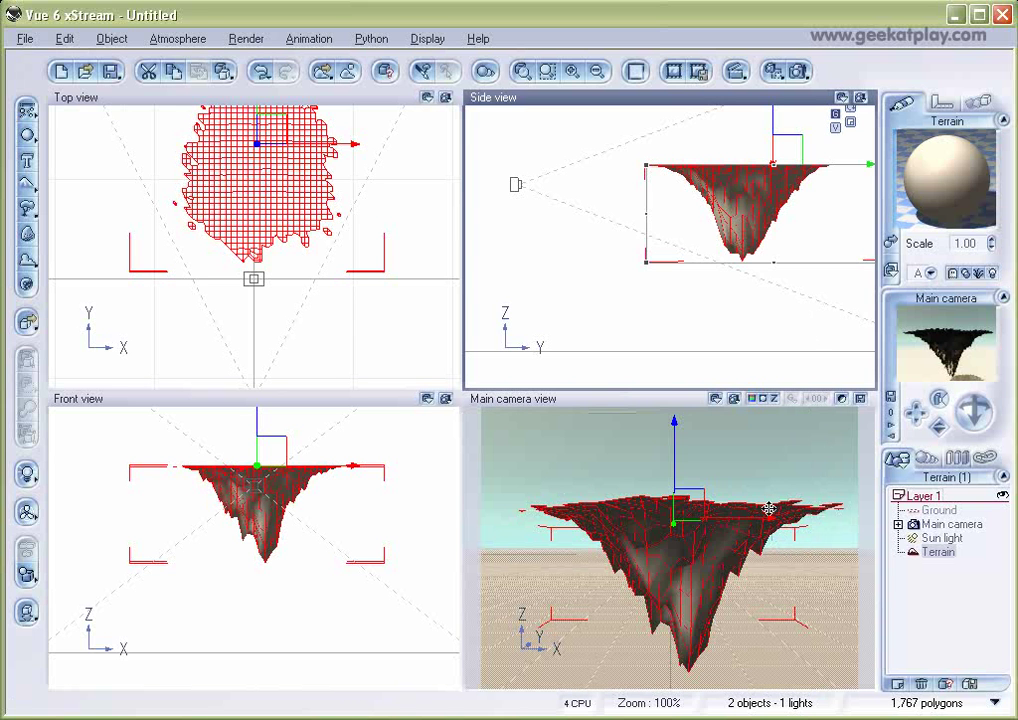
right_drag(606, 227, 575, 265)
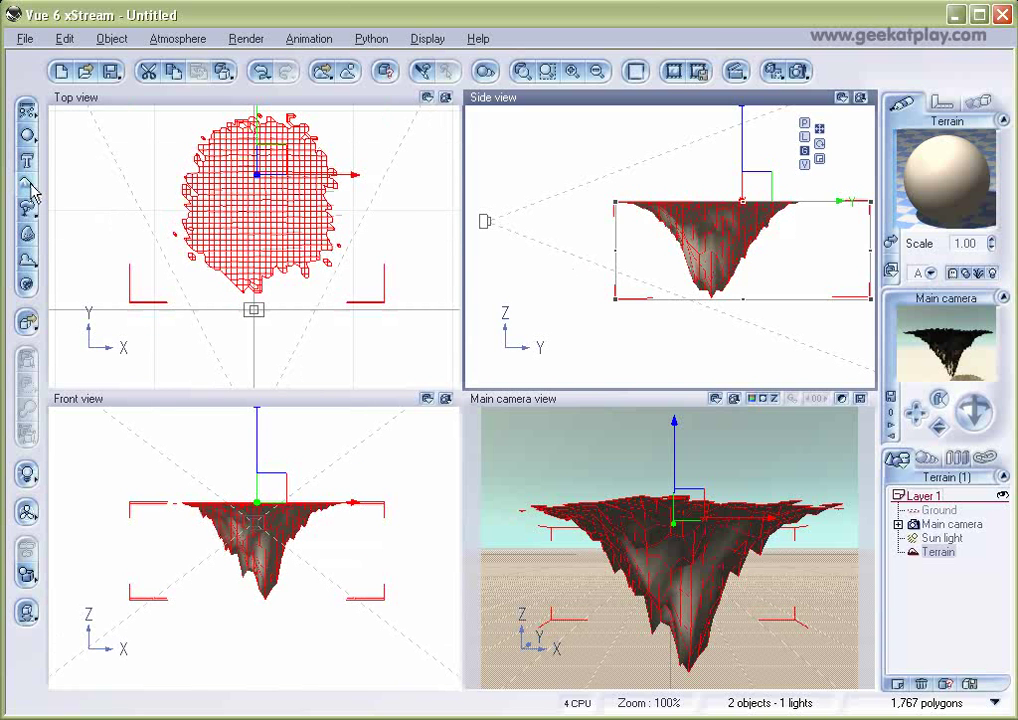
click(28, 186)
drag(698, 370, 718, 187)
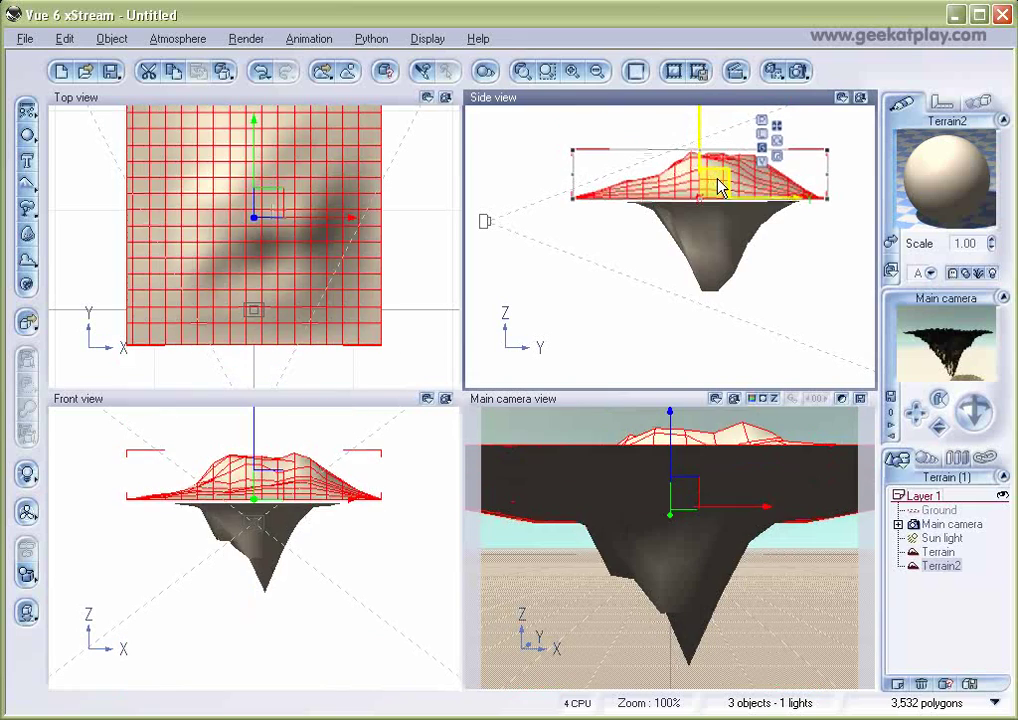
- Raise the new upper terrain's lower altitude clip to 11.85 to give it an irregular outline, and accept the terrain
double_click(678, 175)
mouse_move(540, 320)
mouse_down()
mouse_move(541, 364)
mouse_move(538, 285)
mouse_move(531, 343)
mouse_move(532, 316)
mouse_up()
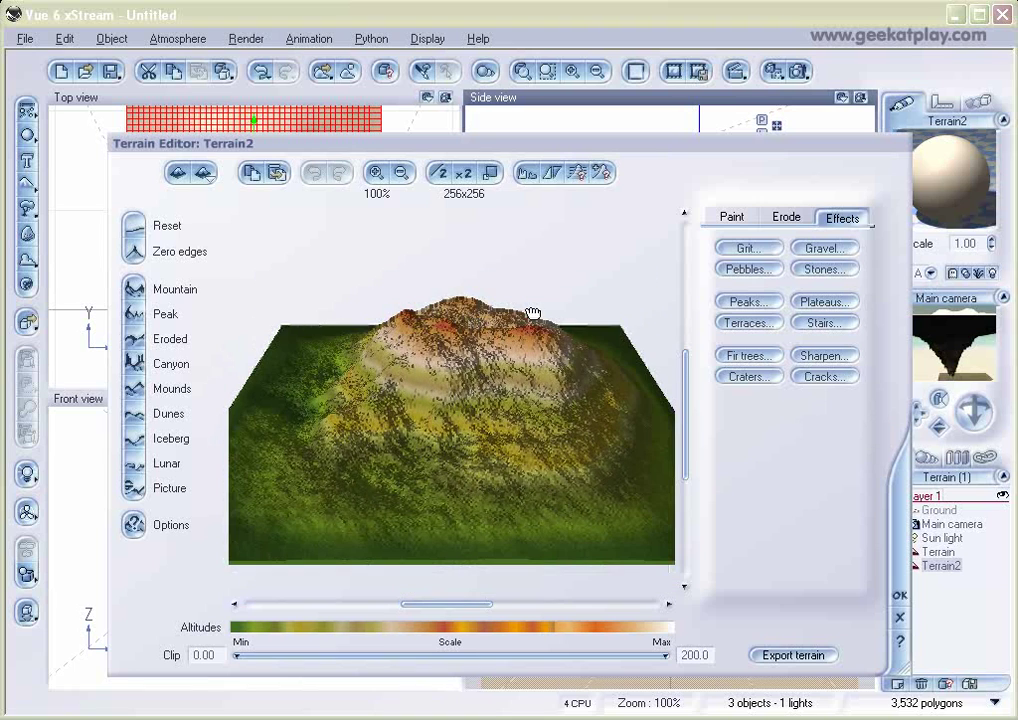
drag(238, 655, 264, 657)
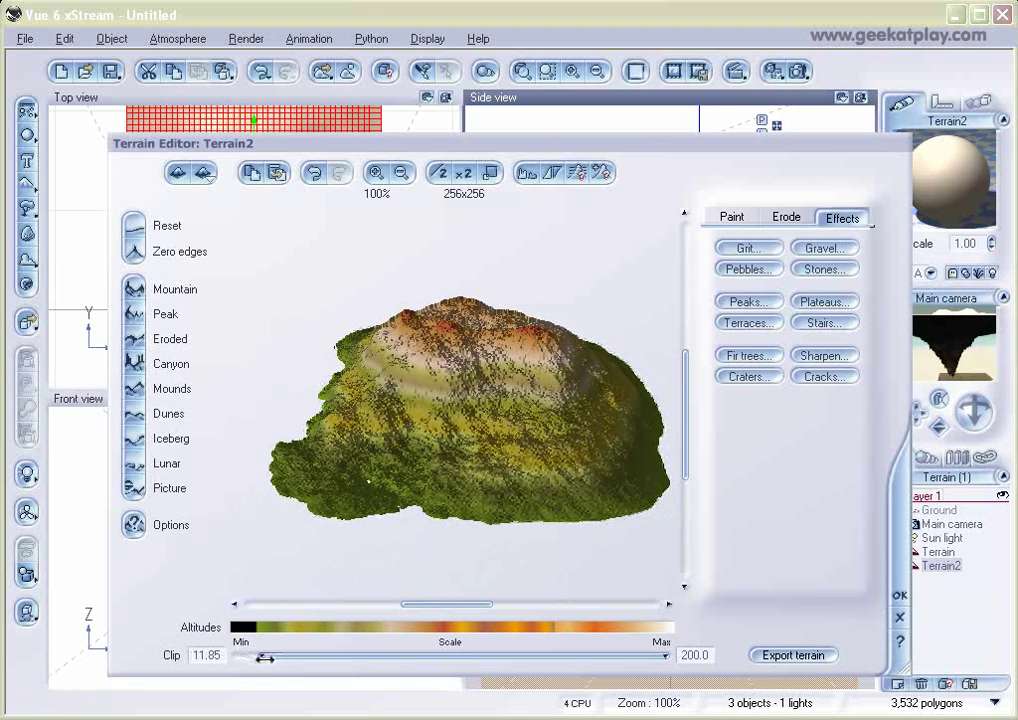
click(900, 597)
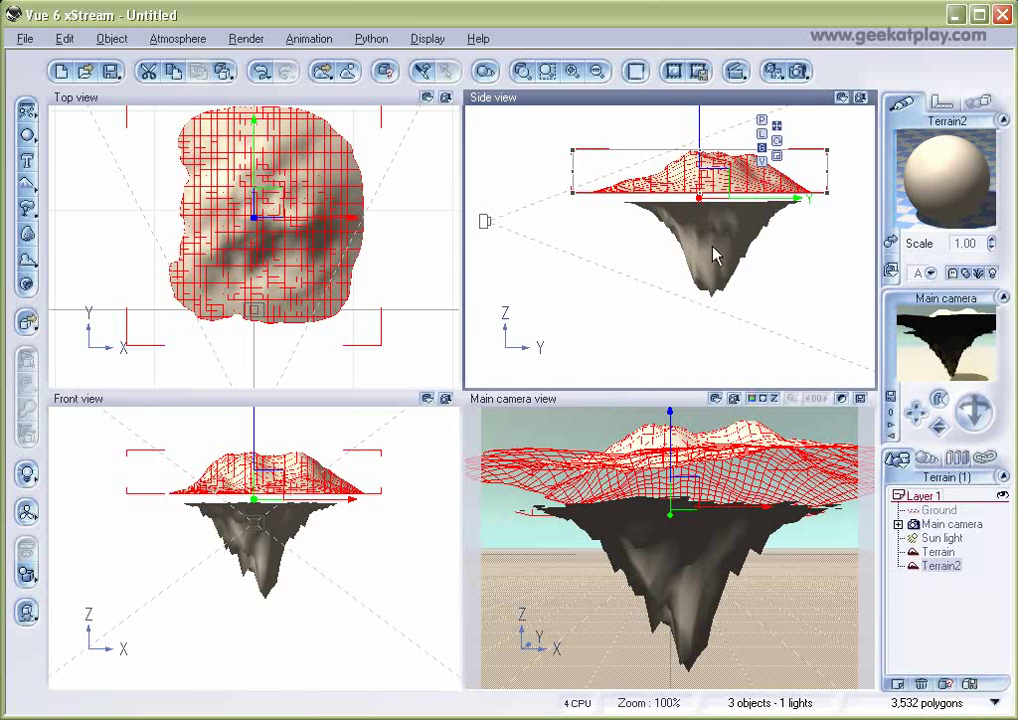
- Scale the upper terrain down to the island's width, seat it on the inverted terrain's flat top and render the camera view
drag(573, 152, 651, 162)
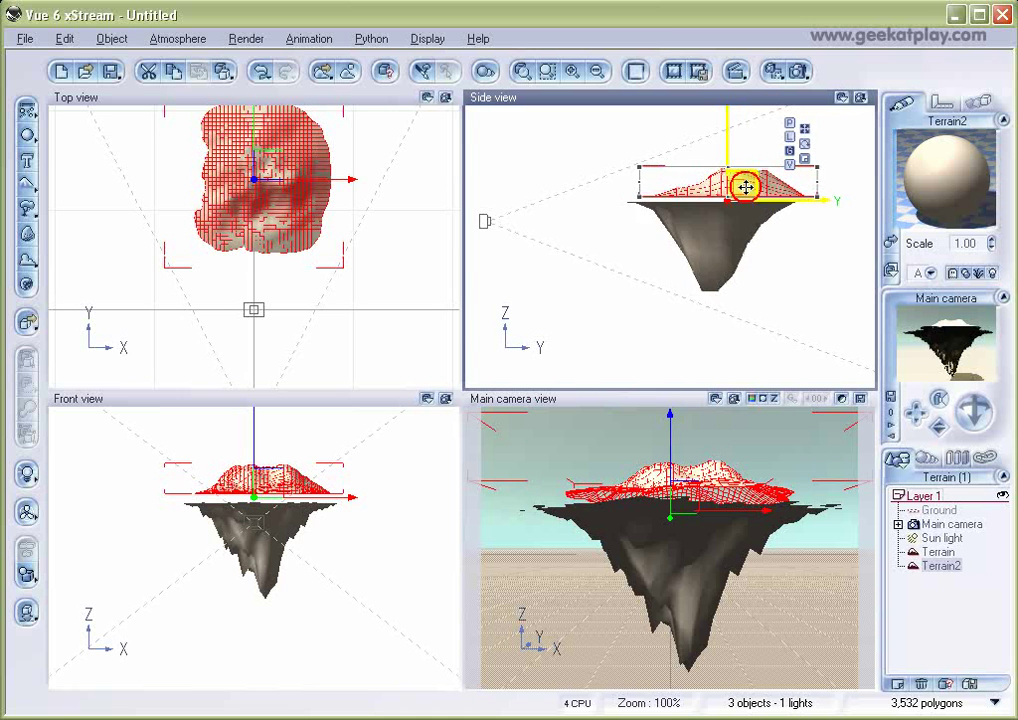
scroll(740, 258, up, 3)
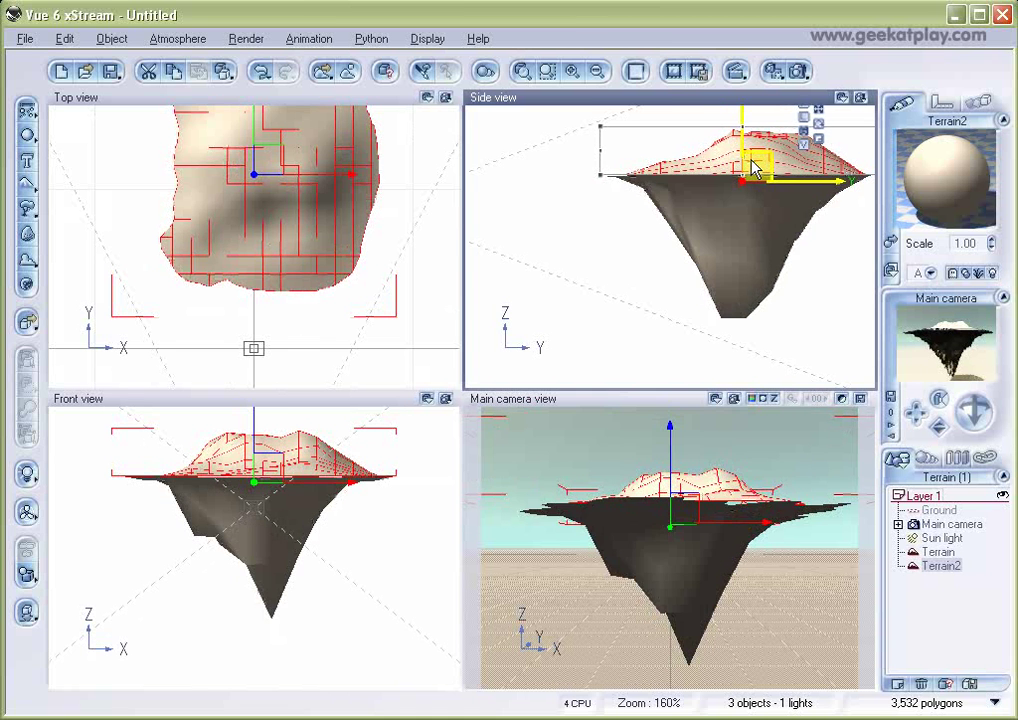
click(378, 254)
drag(394, 320, 418, 311)
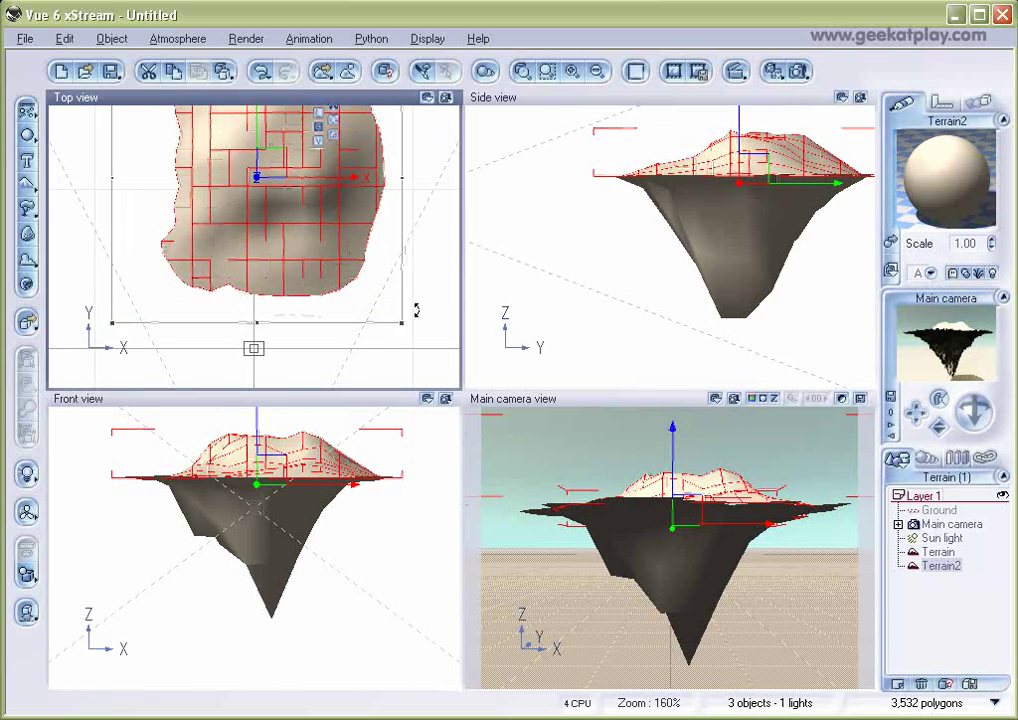
scroll(732, 302, up, 4)
scroll(732, 302, down, 2)
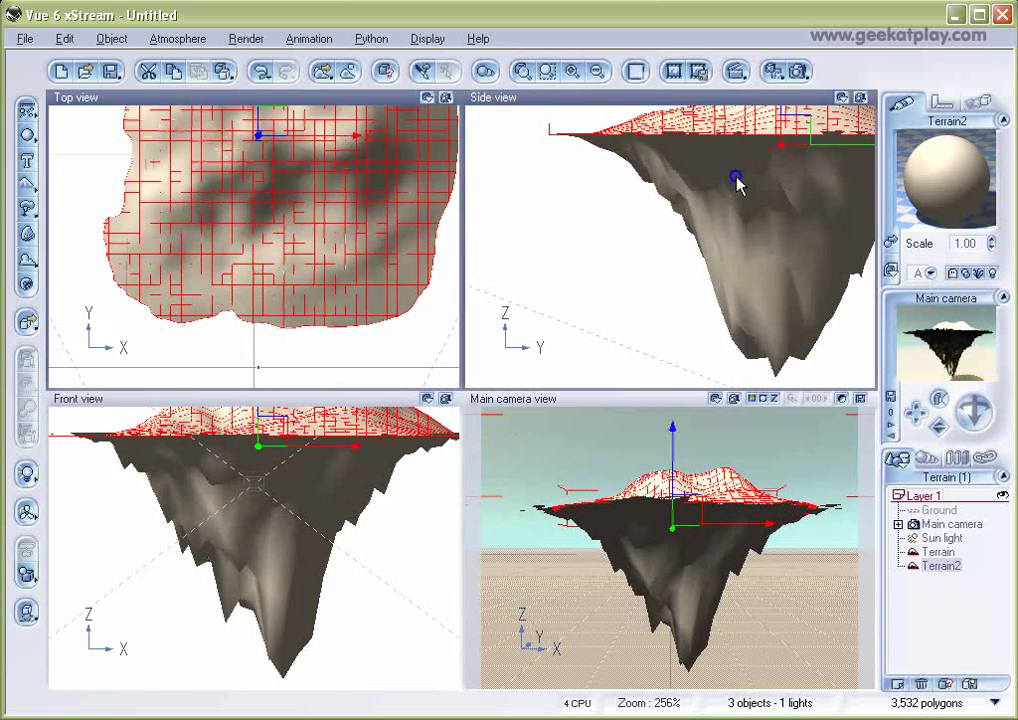
right_drag(738, 182, 700, 275)
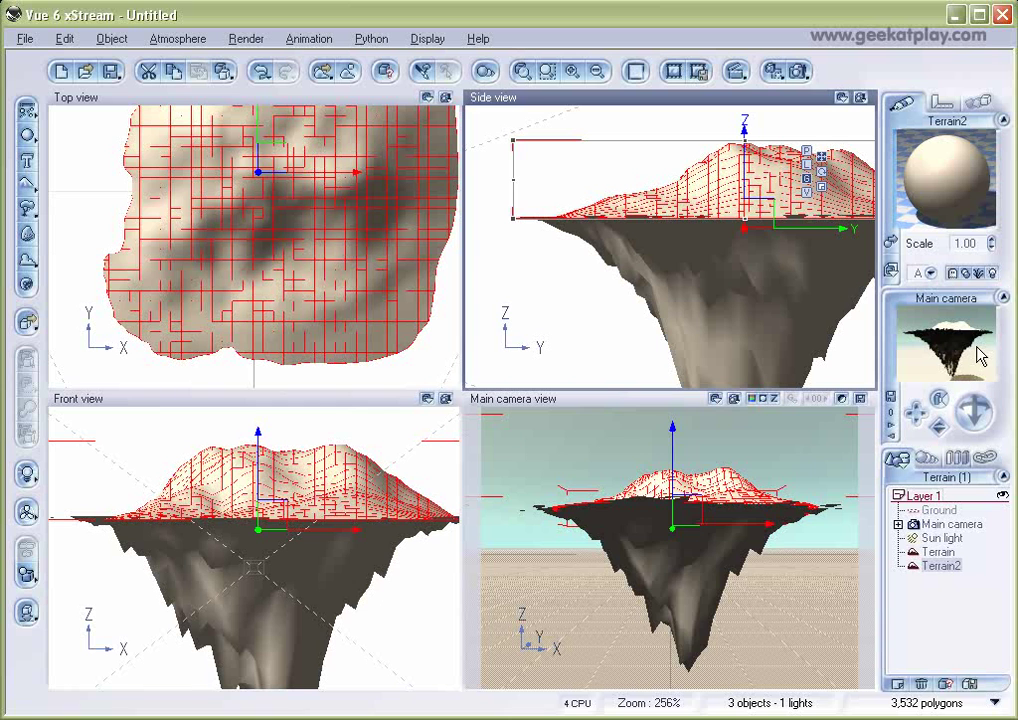
click(800, 71)
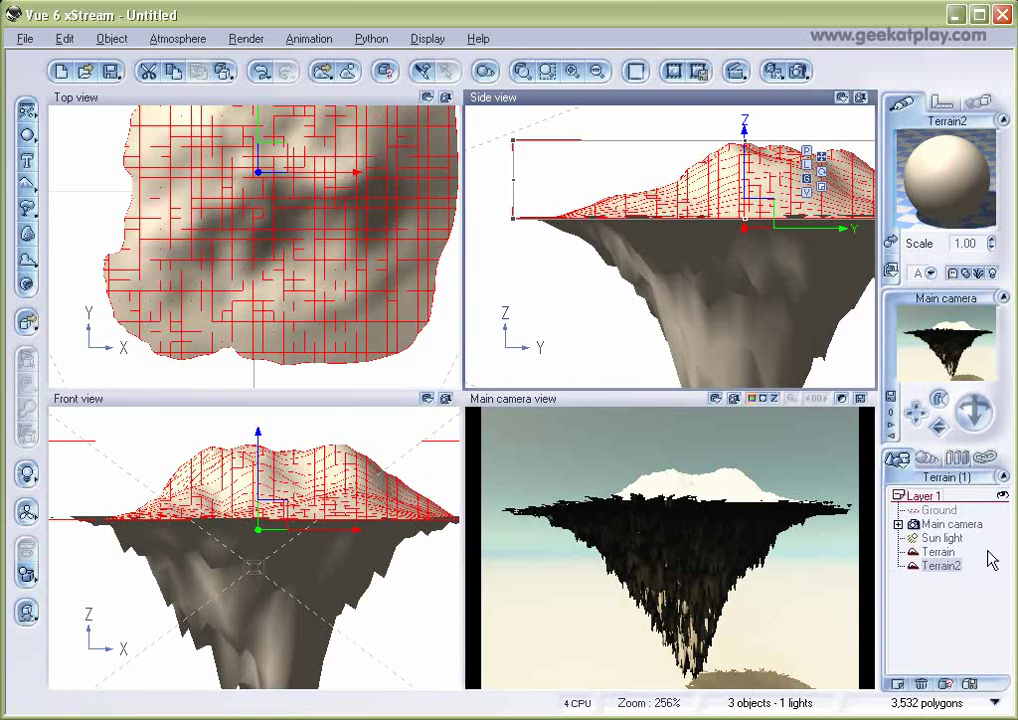
- Select the inverted terrain and nudge its position slightly beneath the upper terrain in the top view
click(938, 552)
right_drag(389, 267, 392, 299)
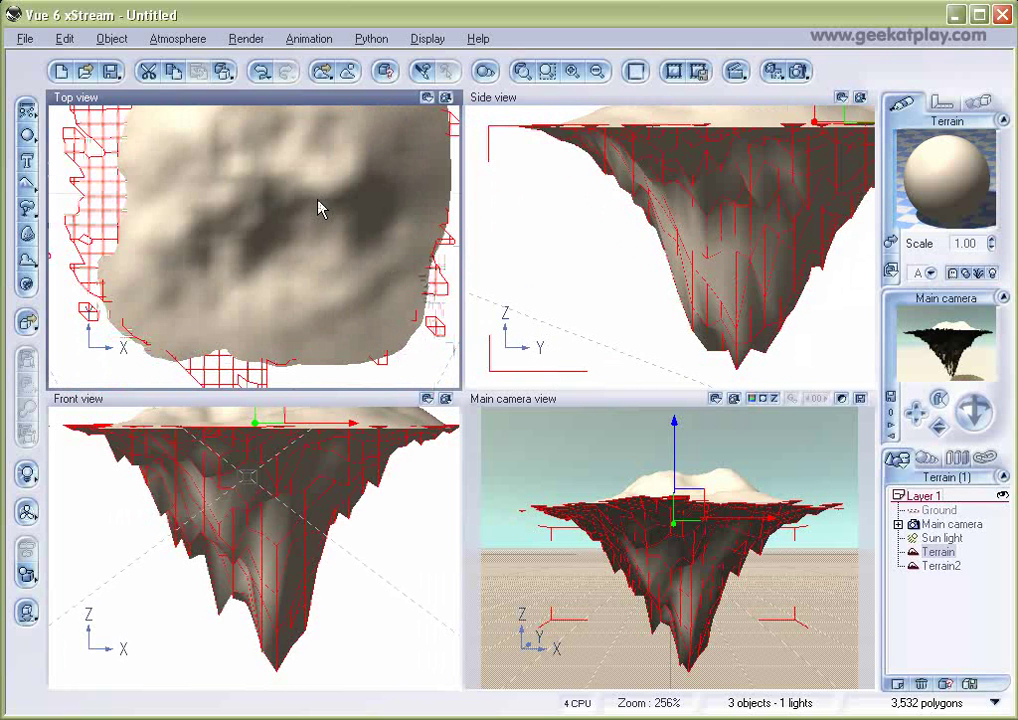
right_click(353, 206)
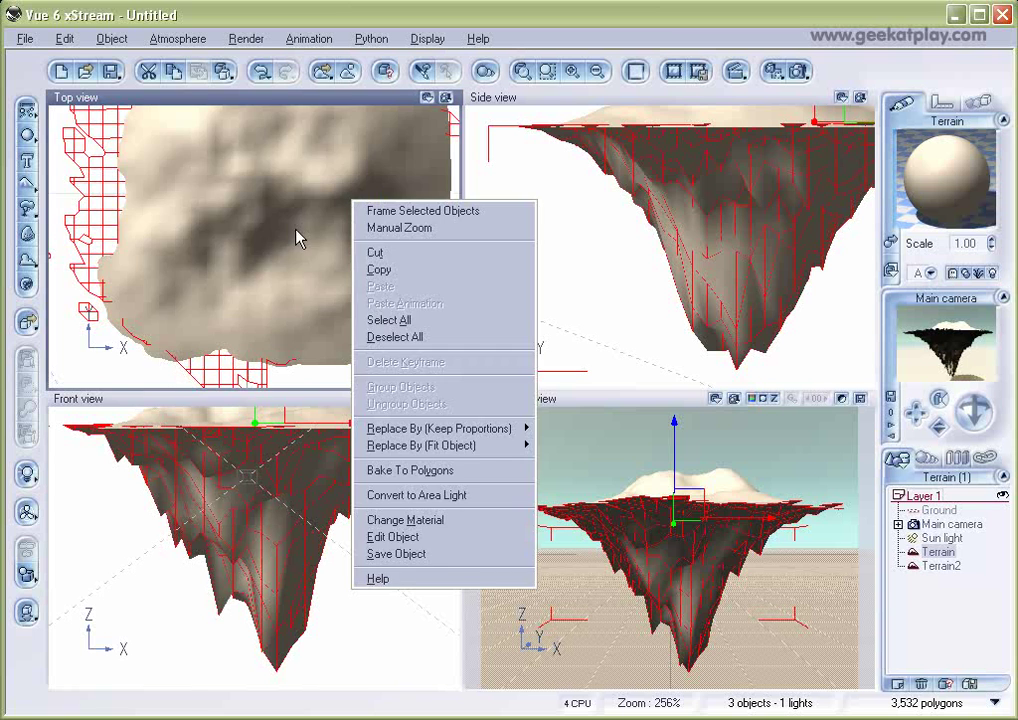
click(296, 230)
scroll(296, 230, down, 2)
scroll(296, 230, up, 1)
scroll(296, 230, down, 1)
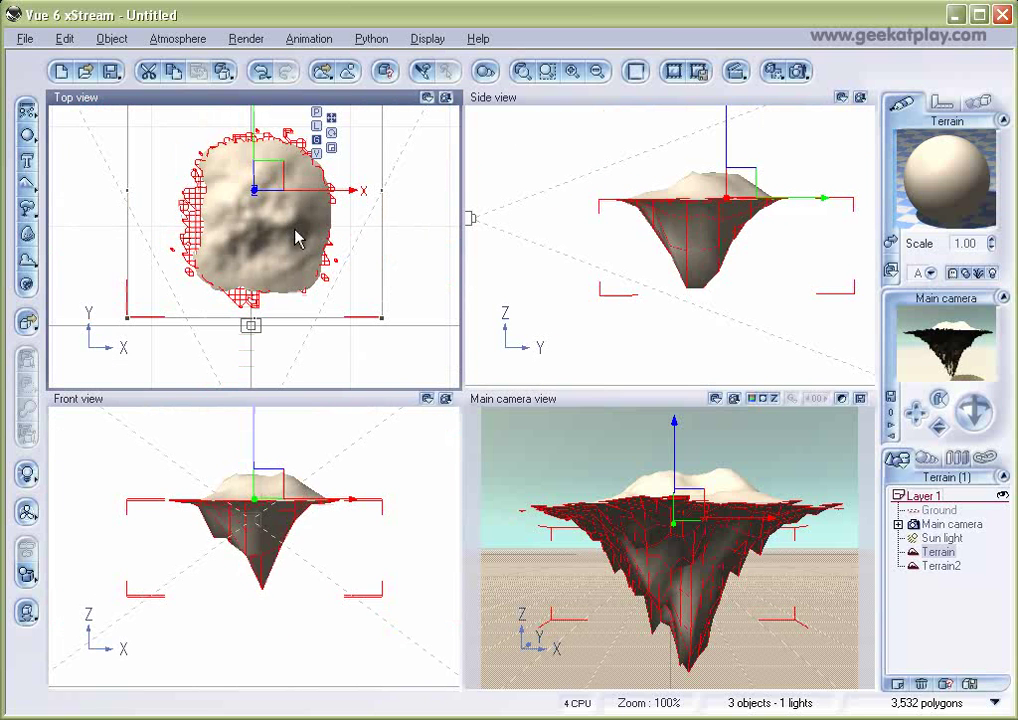
mouse_move(268, 177)
mouse_down()
mouse_move(273, 170)
mouse_move(272, 183)
mouse_move(266, 176)
mouse_up()
- Select both terrains together and raise the whole island higher above the ground
click(750, 295)
drag(587, 148, 780, 333)
drag(722, 186, 727, 153)
scroll(722, 260, down, 3)
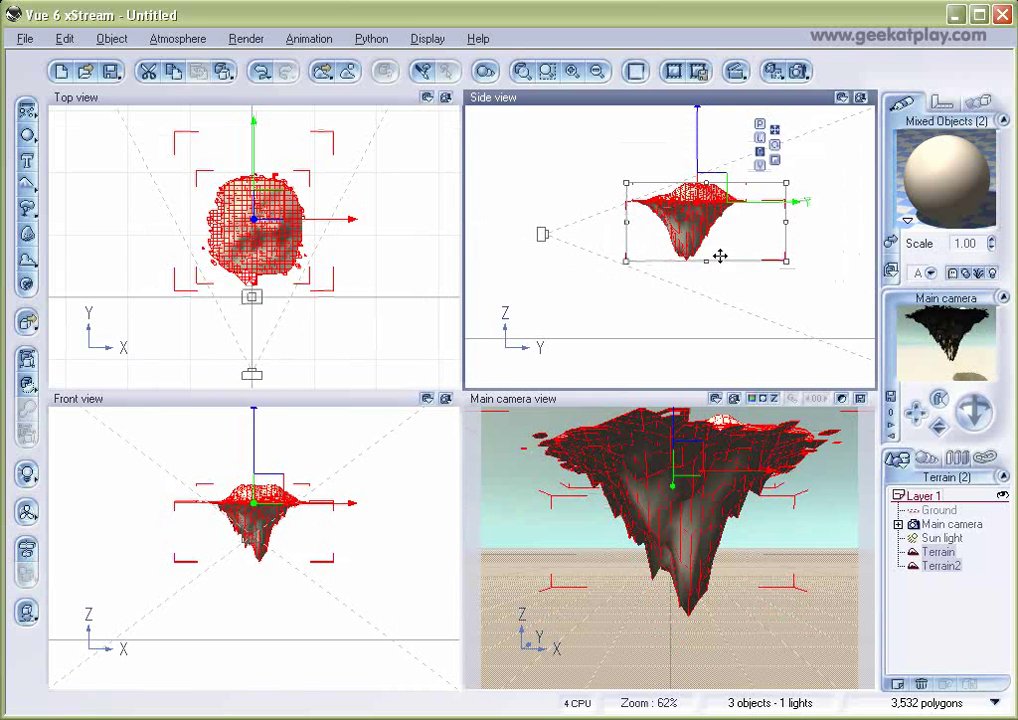
right_drag(731, 222, 723, 254)
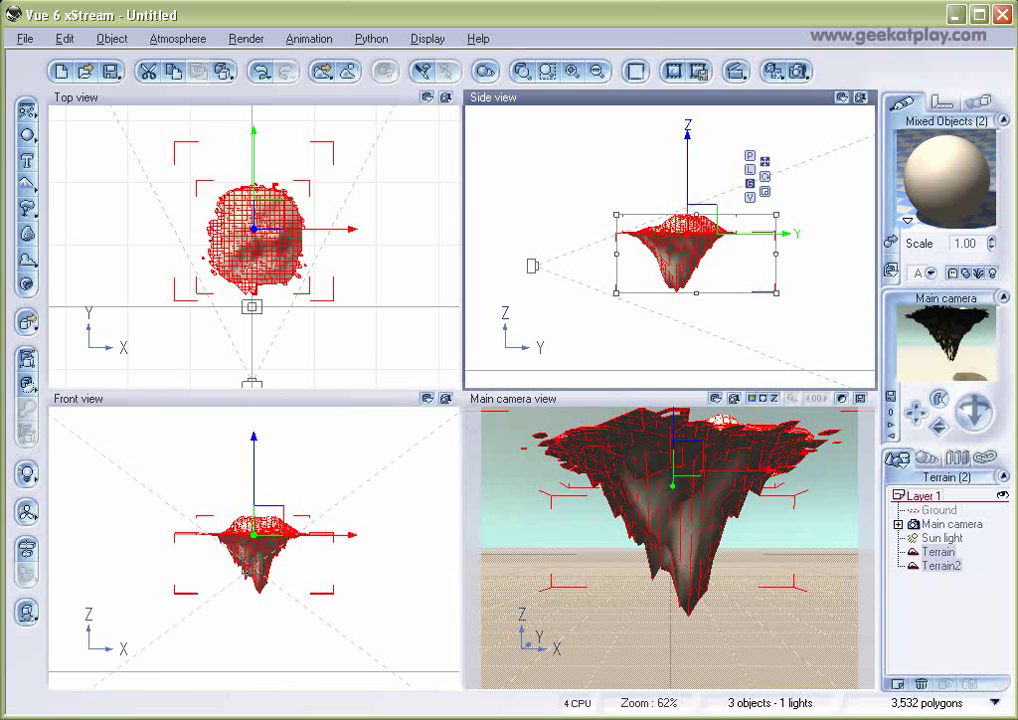
- Move the main camera back and up, and turn it to frame the whole floating island
click(955, 530)
drag(732, 245, 678, 198)
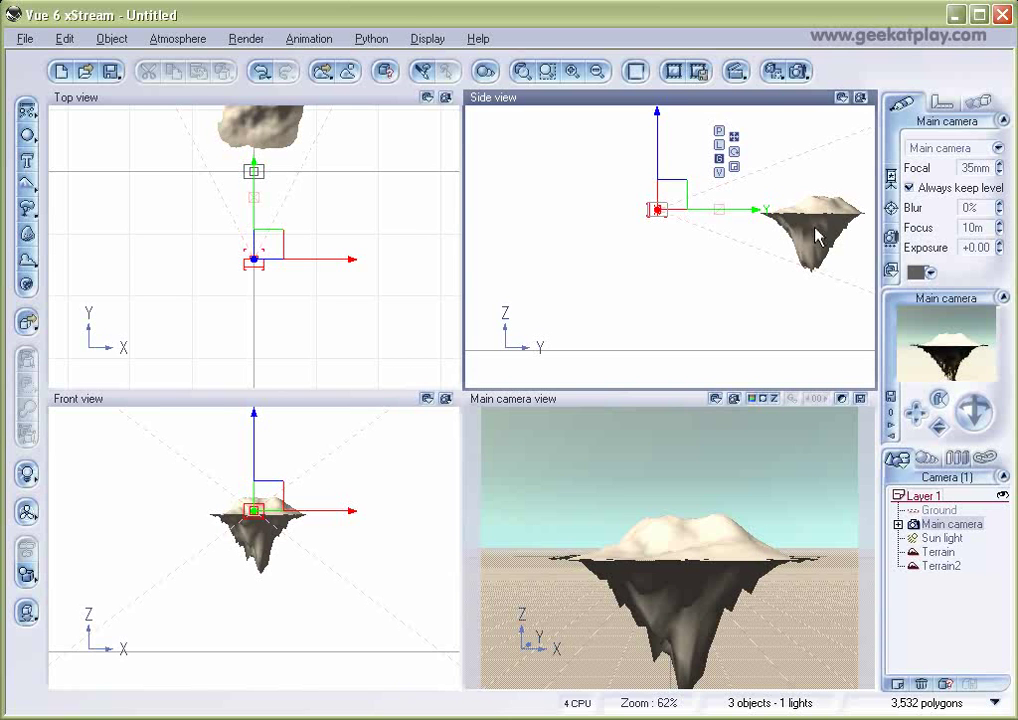
mouse_move(975, 412)
mouse_down()
mouse_move(994, 430)
mouse_move(978, 413)
mouse_up()
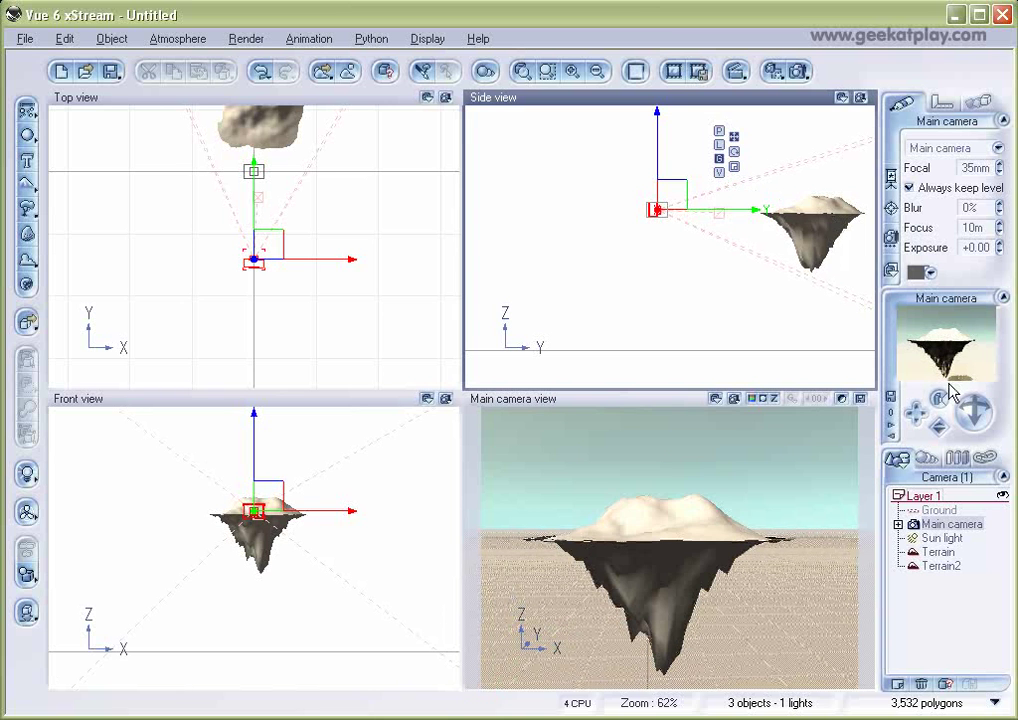
- Select the inverted terrain and open the EcoSystem Painter with painting restricted to selected objects
click(940, 566)
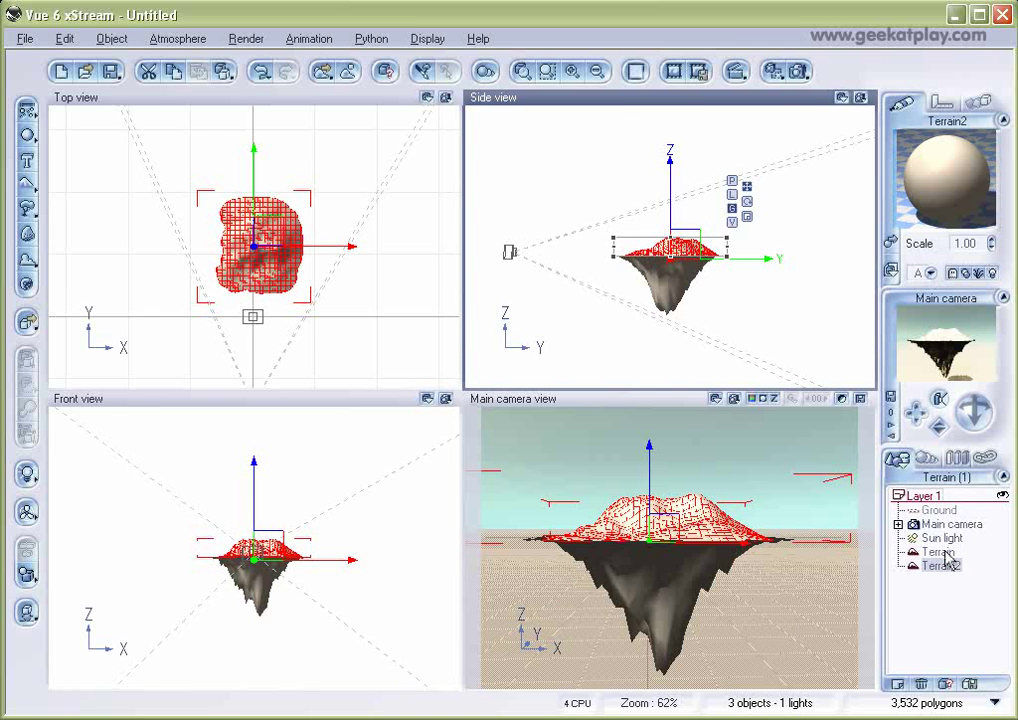
click(940, 553)
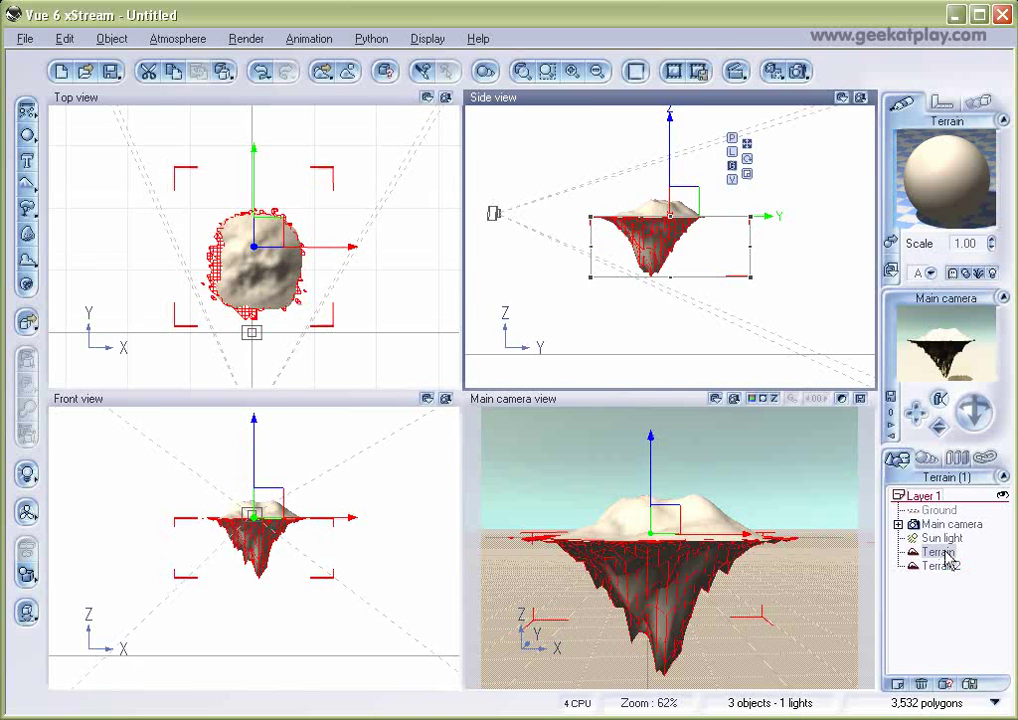
click(418, 72)
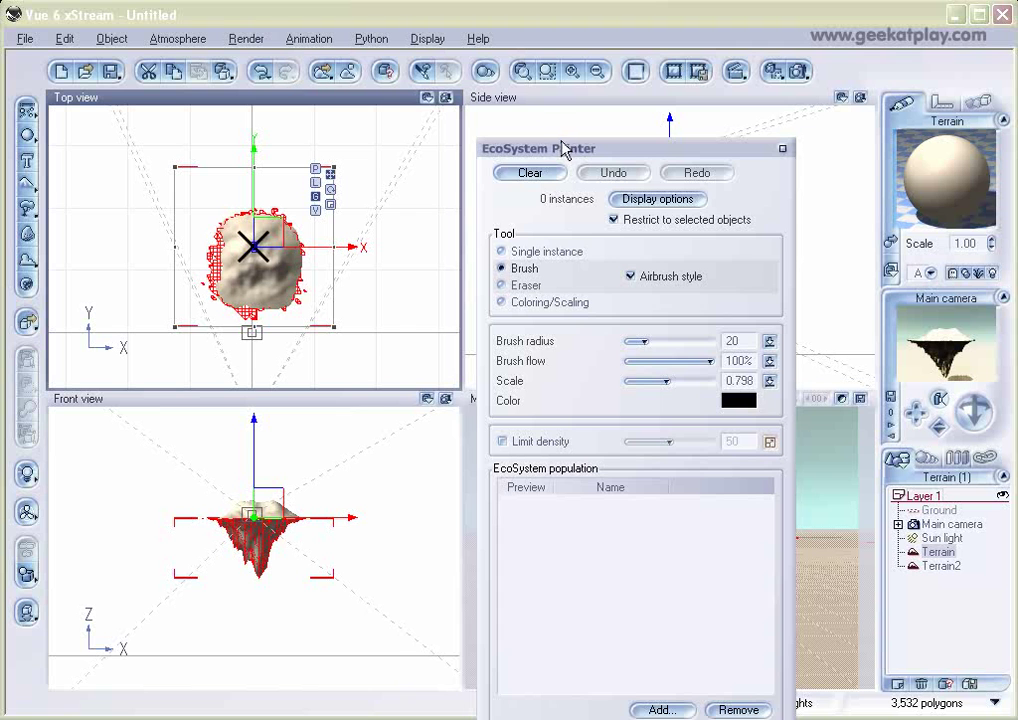
drag(563, 148, 516, 105)
drag(570, 128, 544, 123)
click(494, 146)
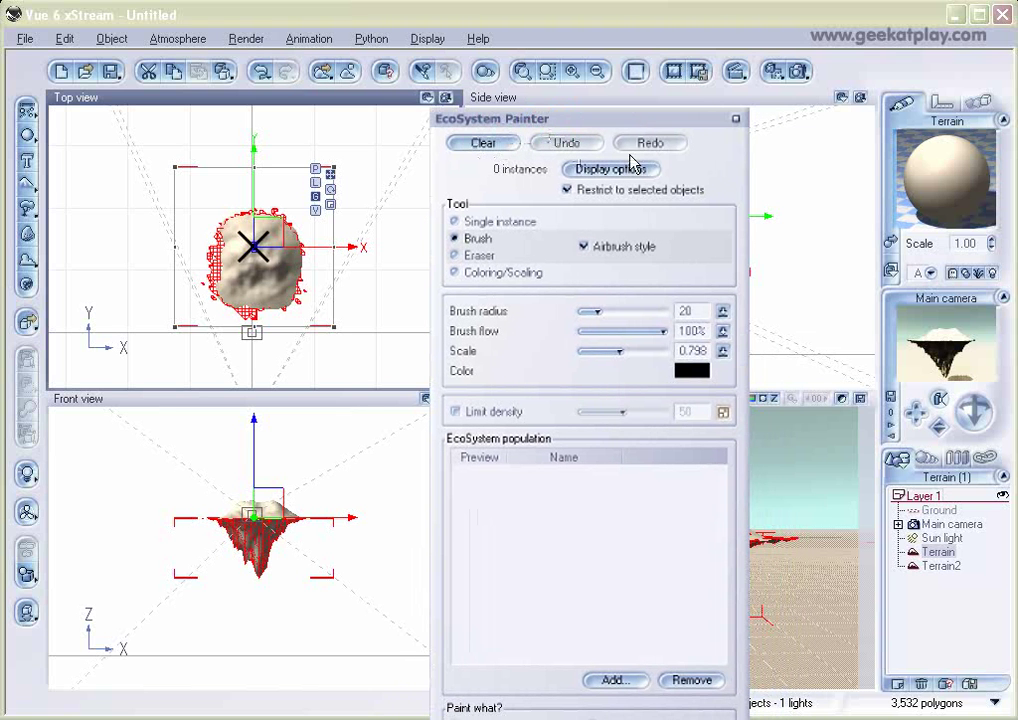
- Add a rock to the EcoSystem population and select it as the item to paint
click(632, 680)
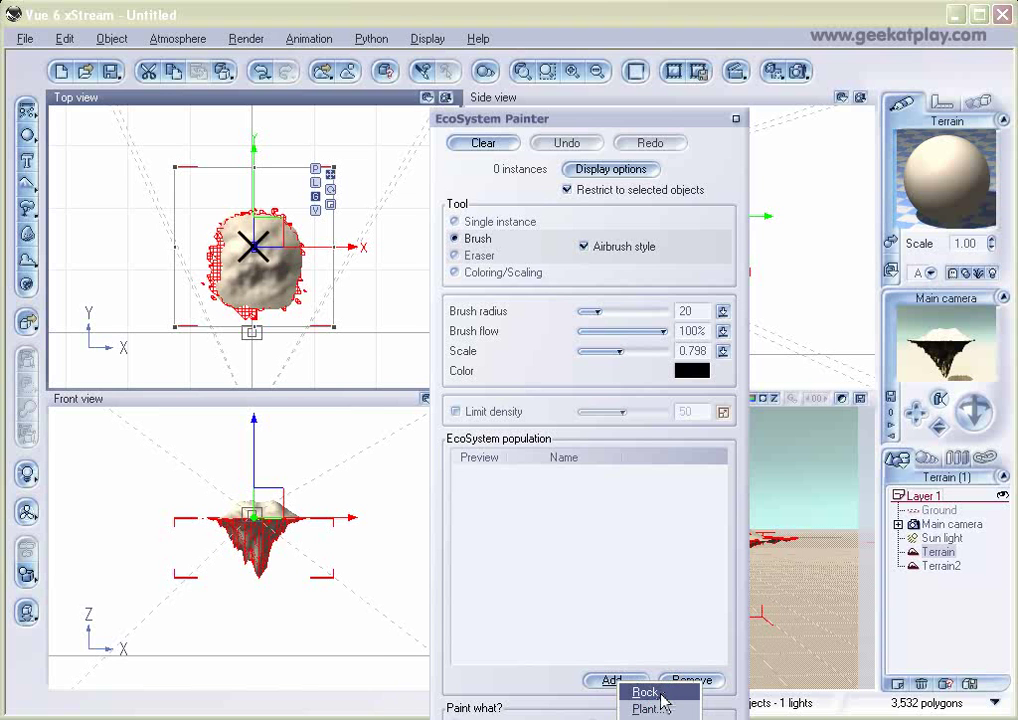
click(641, 692)
click(550, 66)
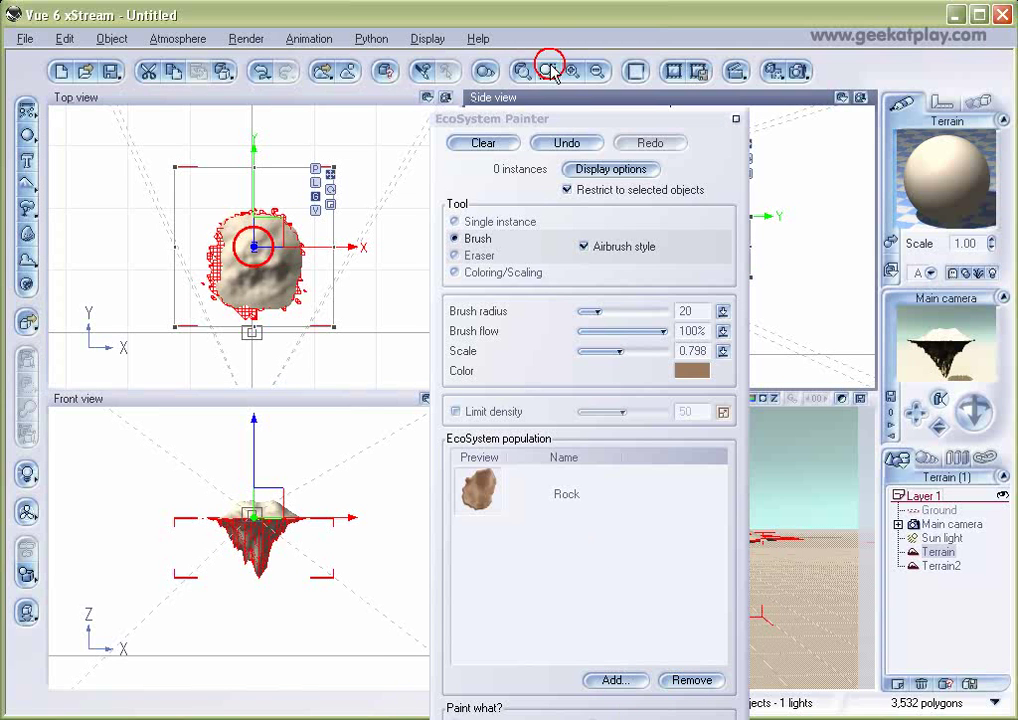
mouse_move(549, 118)
mouse_down()
mouse_move(612, 122)
mouse_move(574, 60)
mouse_up()
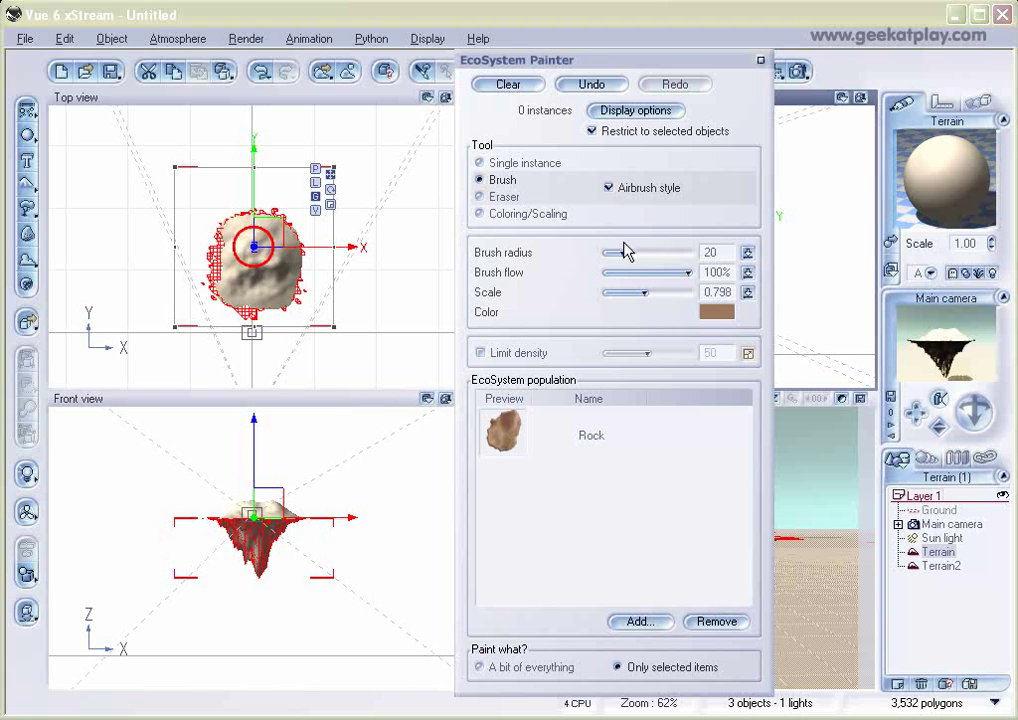
click(679, 135)
click(536, 444)
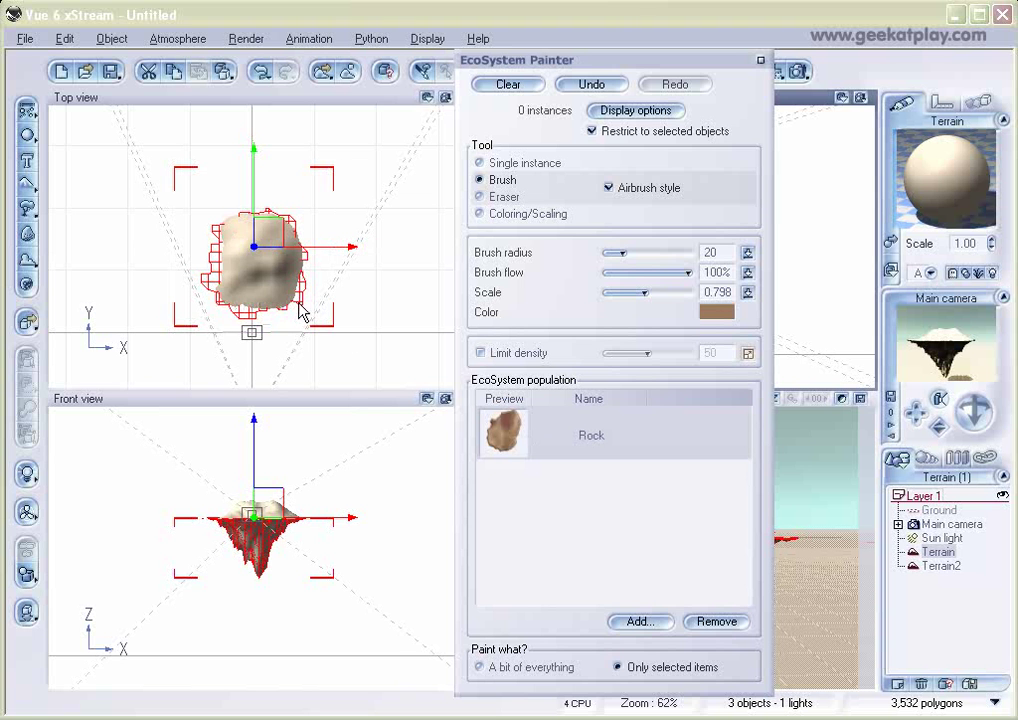
- Paint a few trial rocks on the island's near edge and set the brush scale to 0.946
click(298, 301)
scroll(296, 301, up, 2)
right_drag(295, 318, 285, 182)
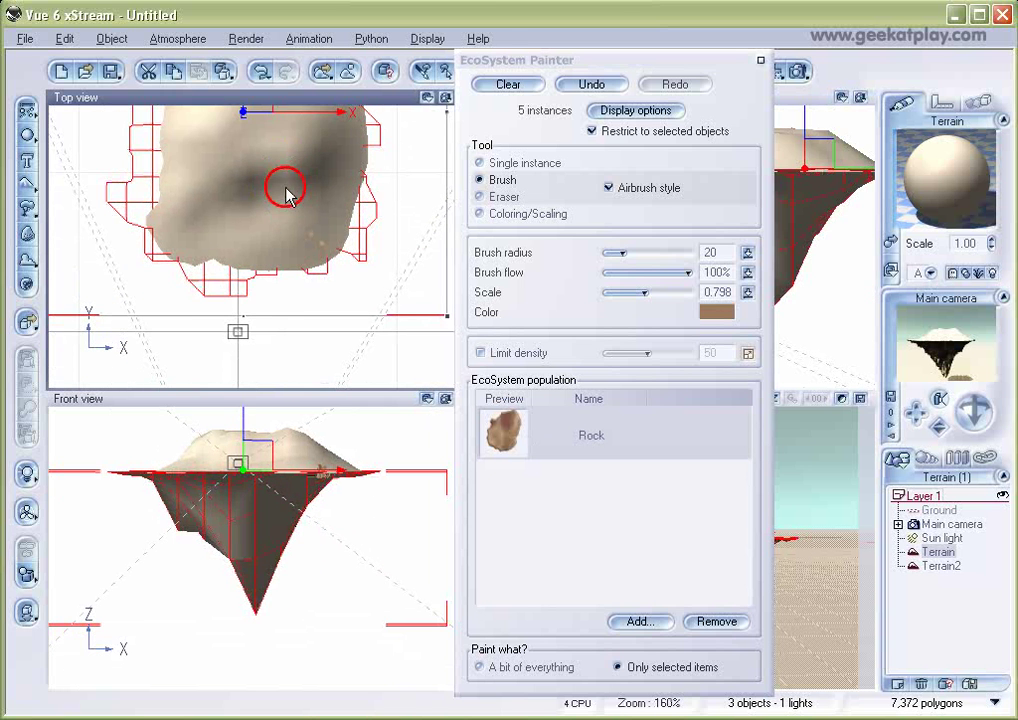
scroll(289, 287, up, 1)
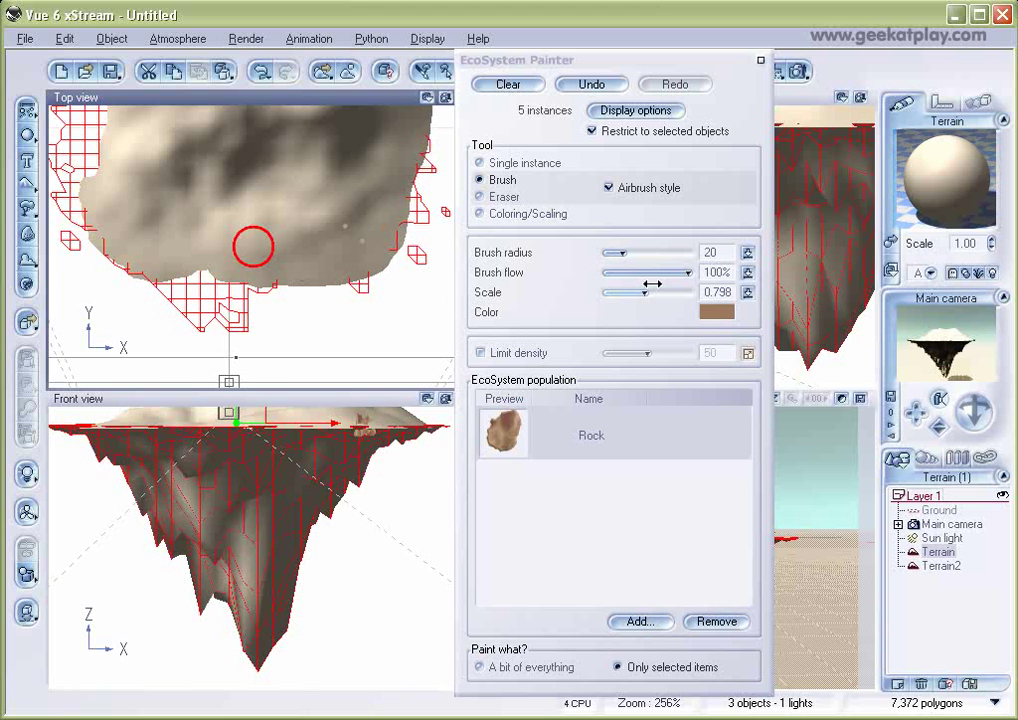
drag(650, 289, 652, 289)
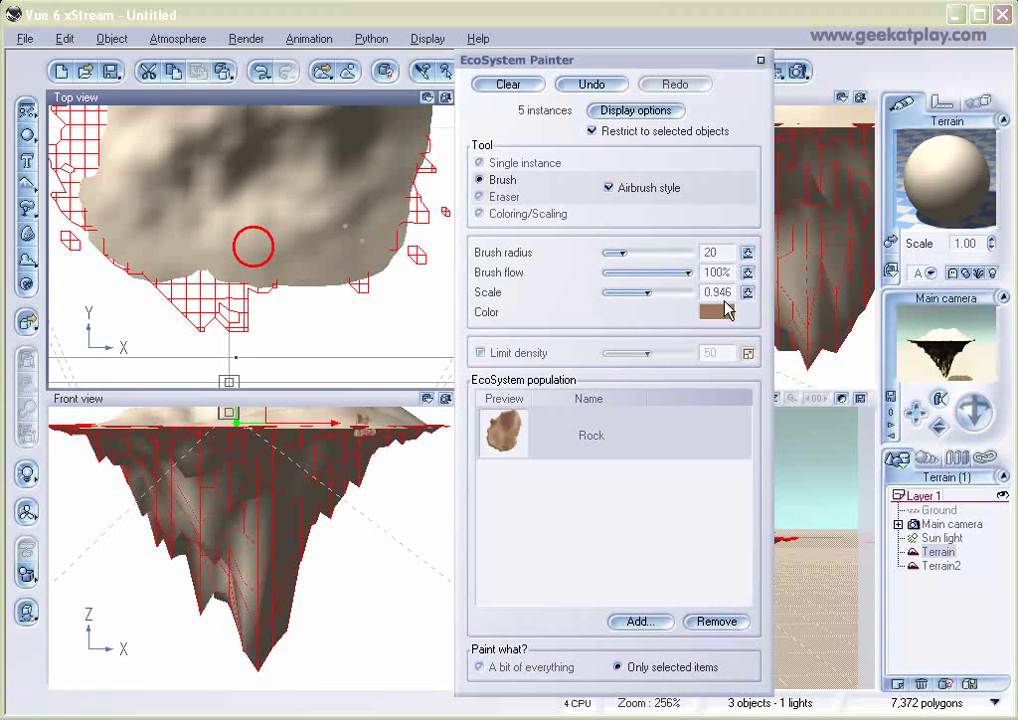
- Paint a band of rocks along the inverted terrain's near rim, leaving the density unlimited
mouse_move(230, 305)
mouse_down()
mouse_move(188, 290)
mouse_move(170, 303)
mouse_move(185, 292)
mouse_move(245, 298)
mouse_move(113, 262)
mouse_move(66, 148)
mouse_move(86, 150)
mouse_move(212, 293)
mouse_move(306, 272)
mouse_move(252, 283)
mouse_move(370, 283)
mouse_move(408, 249)
mouse_move(340, 220)
mouse_up()
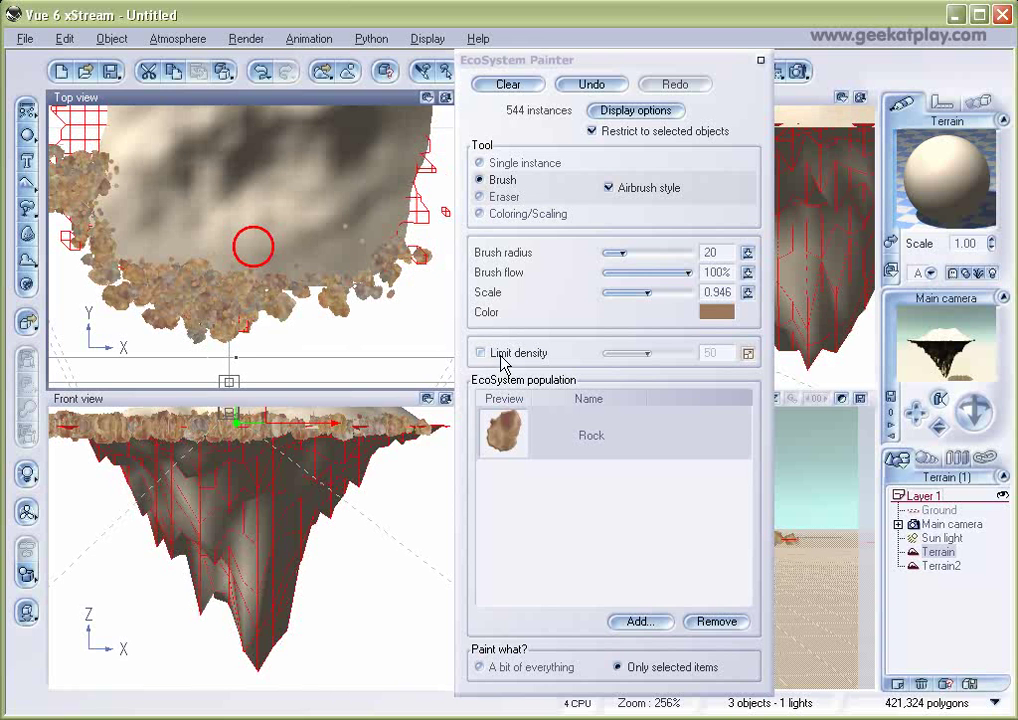
click(481, 353)
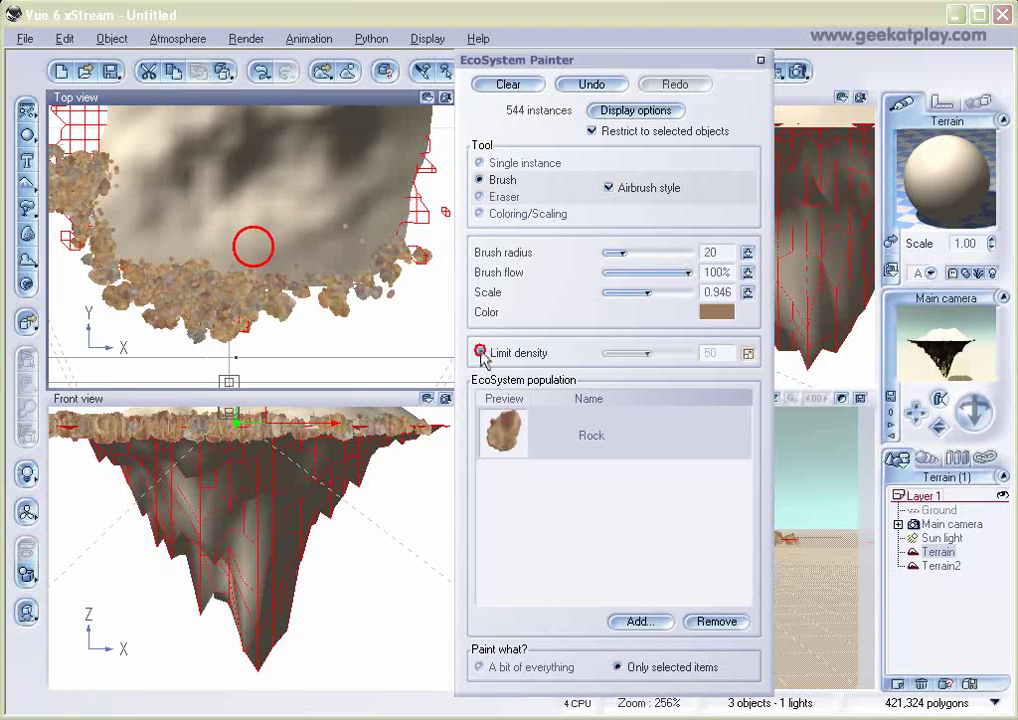
click(481, 353)
- Continue the rock band around the right-hand rim of the inverted terrain and thicken it along the front edge
right_drag(379, 264, 299, 281)
mouse_move(299, 285)
mouse_down()
mouse_move(237, 298)
mouse_move(330, 230)
mouse_move(345, 257)
mouse_move(354, 136)
mouse_up()
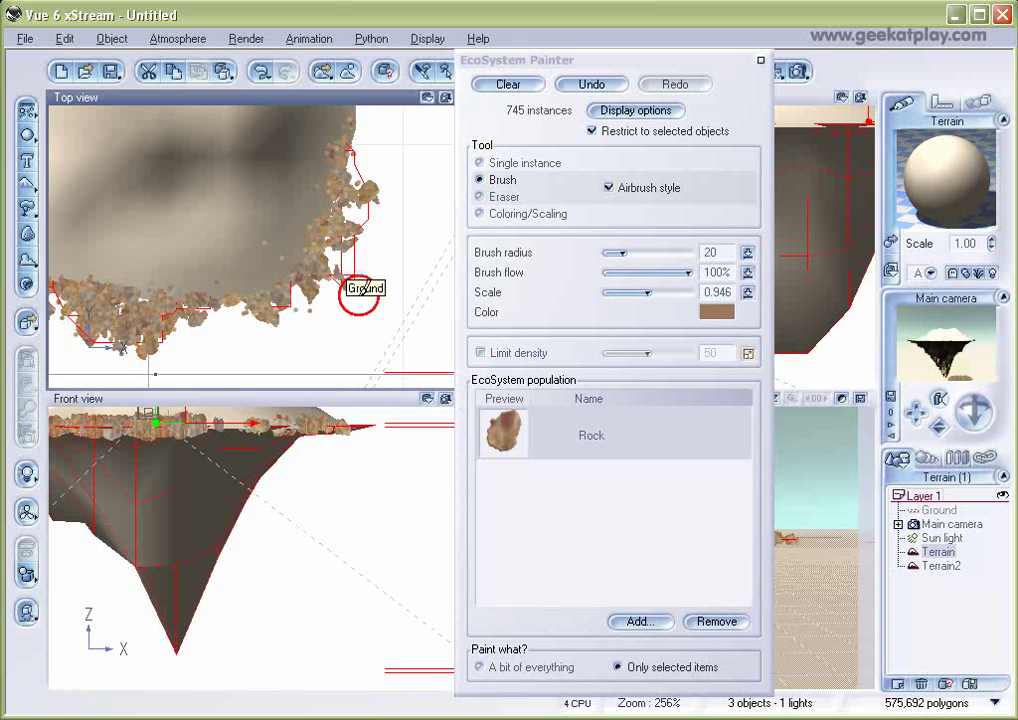
mouse_move(267, 288)
mouse_down()
mouse_move(150, 341)
mouse_move(77, 332)
mouse_up()
right_drag(330, 191, 272, 334)
mouse_move(272, 334)
mouse_down()
mouse_move(286, 211)
mouse_move(273, 293)
mouse_move(303, 216)
mouse_up()
right_drag(303, 216, 348, 102)
mouse_move(325, 266)
mouse_down()
mouse_move(248, 295)
mouse_move(84, 312)
mouse_up()
- Paint rocks around the left-hand rim of the inverted terrain and fill the gaps at its front tip
right_drag(194, 247, 336, 218)
mouse_move(244, 262)
mouse_down()
mouse_move(98, 173)
mouse_move(103, 189)
mouse_move(93, 189)
mouse_up()
mouse_move(93, 189)
right_down()
mouse_move(182, 195)
mouse_move(204, 164)
right_up()
drag(175, 179, 209, 153)
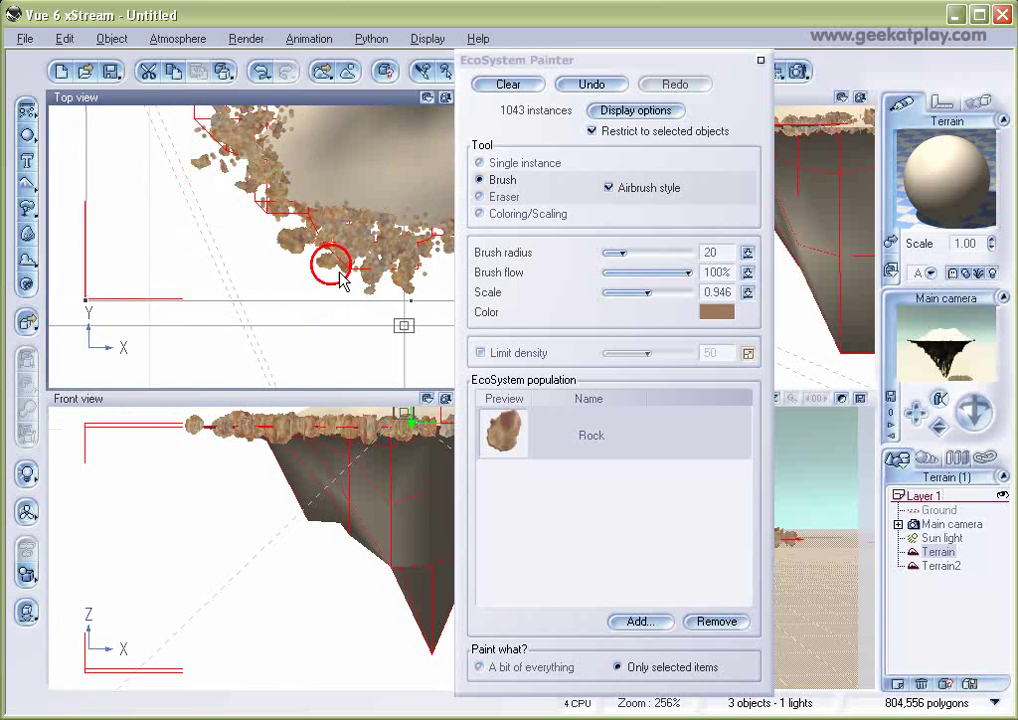
drag(351, 278, 346, 272)
drag(379, 234, 318, 232)
right_drag(360, 243, 155, 217)
mouse_move(196, 208)
mouse_down()
mouse_move(205, 278)
mouse_move(202, 261)
mouse_up()
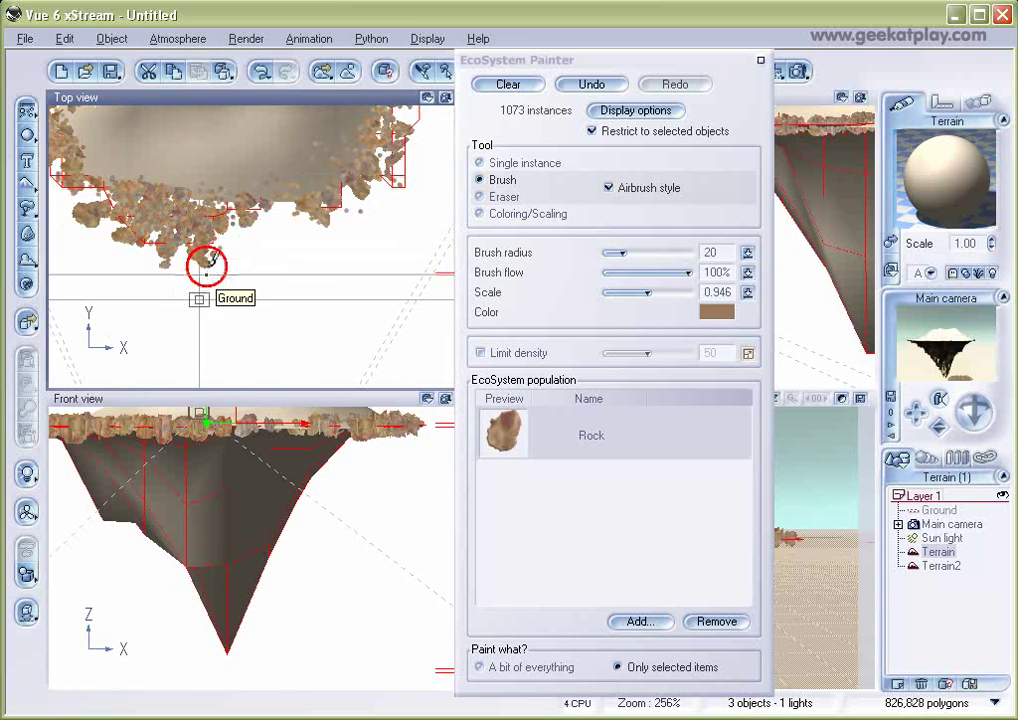
- Paint more rocks over the inverted terrain's front rim and render the camera view as a check
mouse_move(200, 177)
mouse_down()
mouse_move(252, 141)
mouse_move(168, 158)
mouse_move(253, 246)
mouse_up()
drag(684, 63, 407, 49)
click(797, 72)
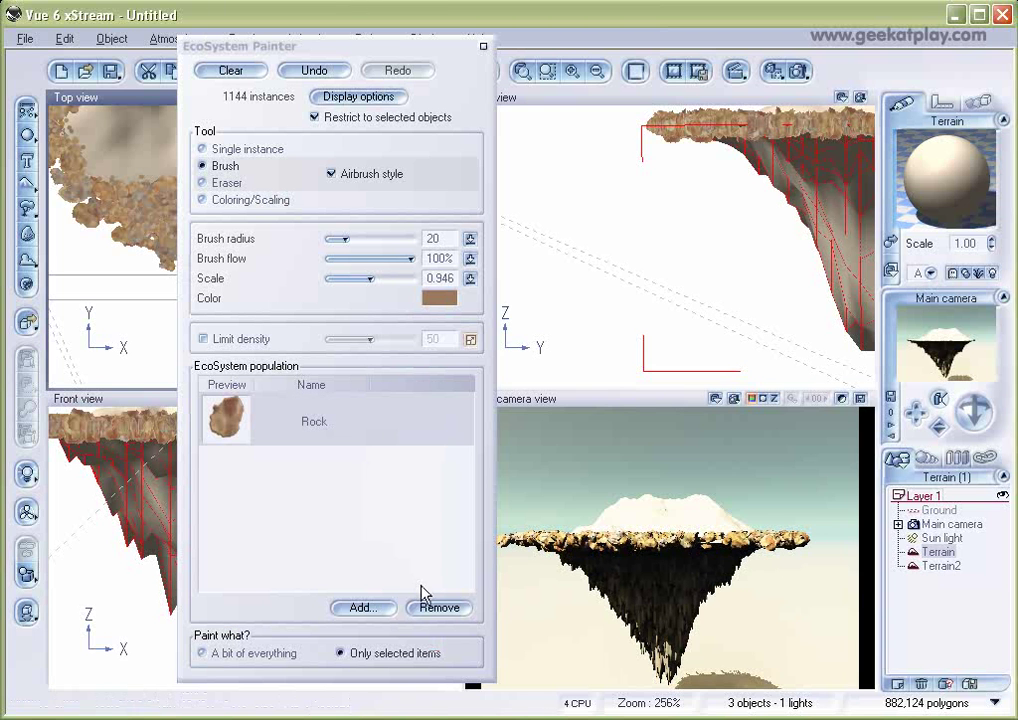
- Paint rocks at brush scale 0.597 over the front half of the upper terrain, Terrain2, and render the result
click(927, 565)
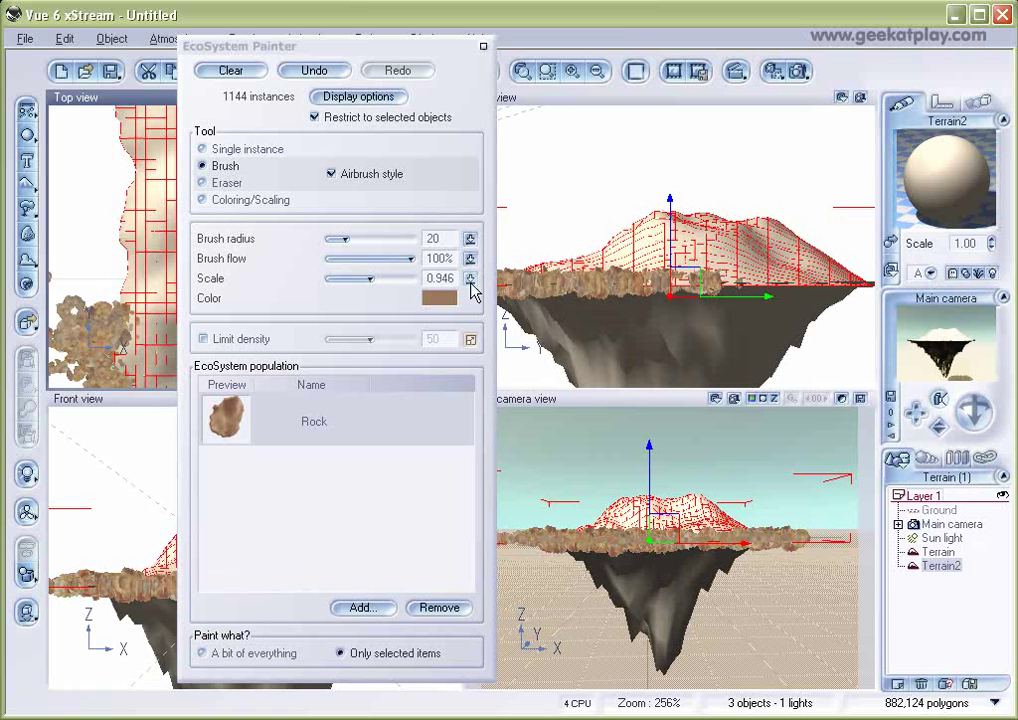
drag(385, 279, 376, 279)
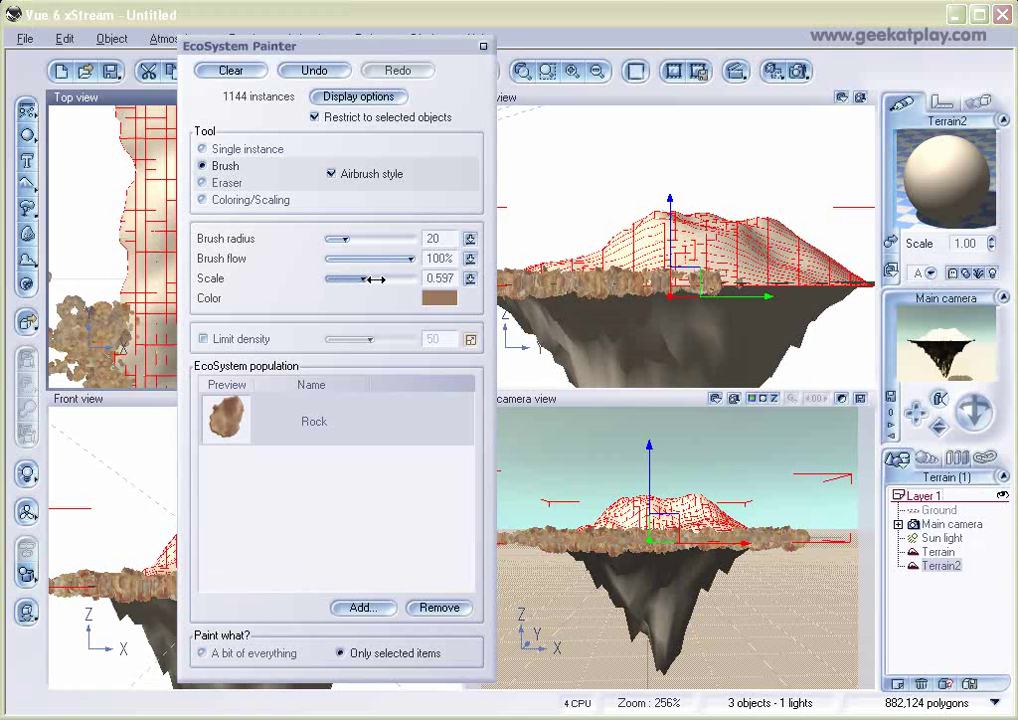
drag(312, 45, 678, 66)
mouse_move(377, 115)
mouse_down()
mouse_move(240, 185)
mouse_move(225, 210)
mouse_move(180, 212)
mouse_move(135, 232)
mouse_move(80, 204)
mouse_move(77, 222)
mouse_move(204, 259)
mouse_move(355, 243)
mouse_move(375, 162)
mouse_move(325, 288)
mouse_move(258, 336)
mouse_move(108, 250)
mouse_move(136, 298)
mouse_move(188, 318)
mouse_move(240, 182)
mouse_move(265, 200)
mouse_move(333, 108)
mouse_up()
mouse_move(355, 187)
mouse_down()
mouse_move(320, 238)
mouse_move(370, 112)
mouse_up()
mouse_move(321, 157)
mouse_down()
mouse_move(154, 168)
mouse_move(252, 243)
mouse_up()
drag(783, 71, 357, 69)
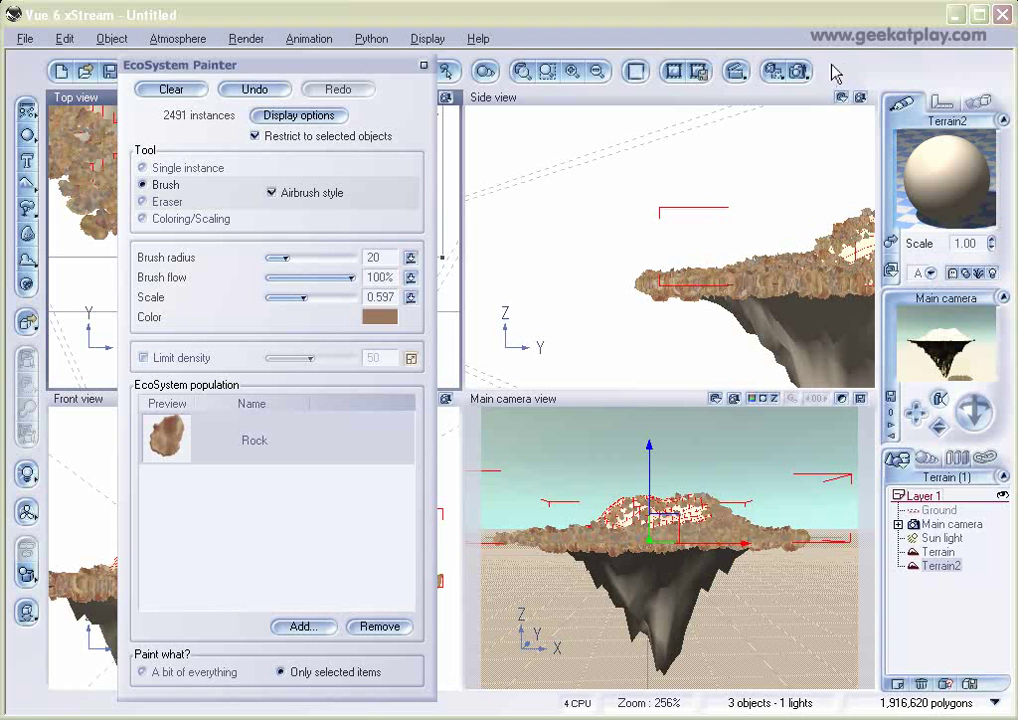
click(798, 71)
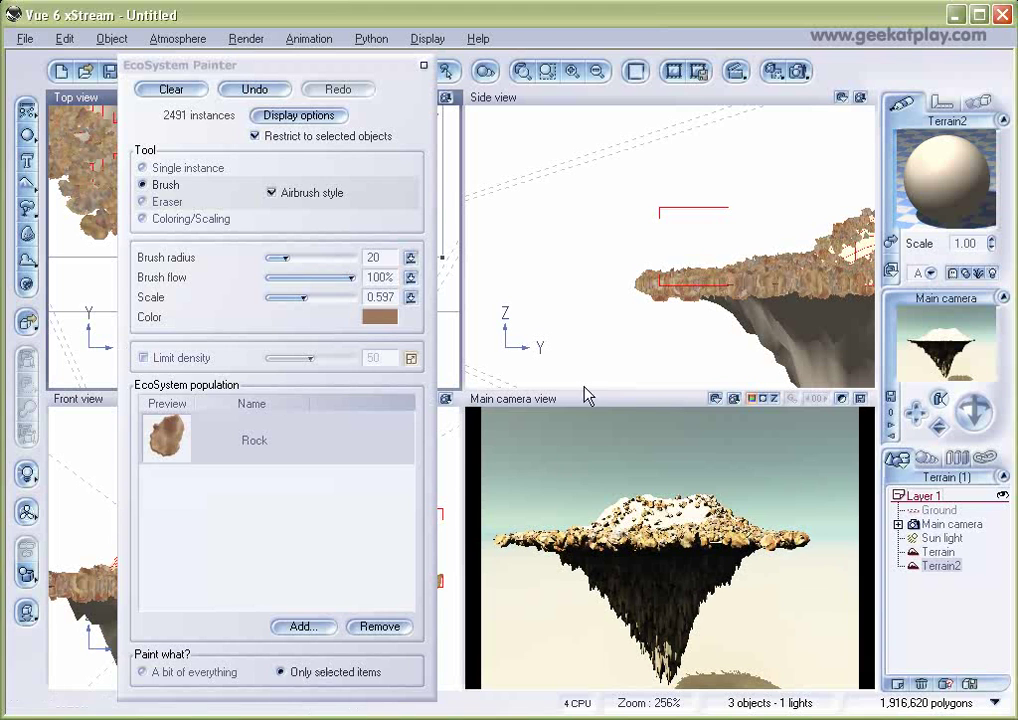
- Add the Long_Grass_Tall plant from the Grasses - Plants collection to the EcoSystem population
drag(313, 64, 683, 62)
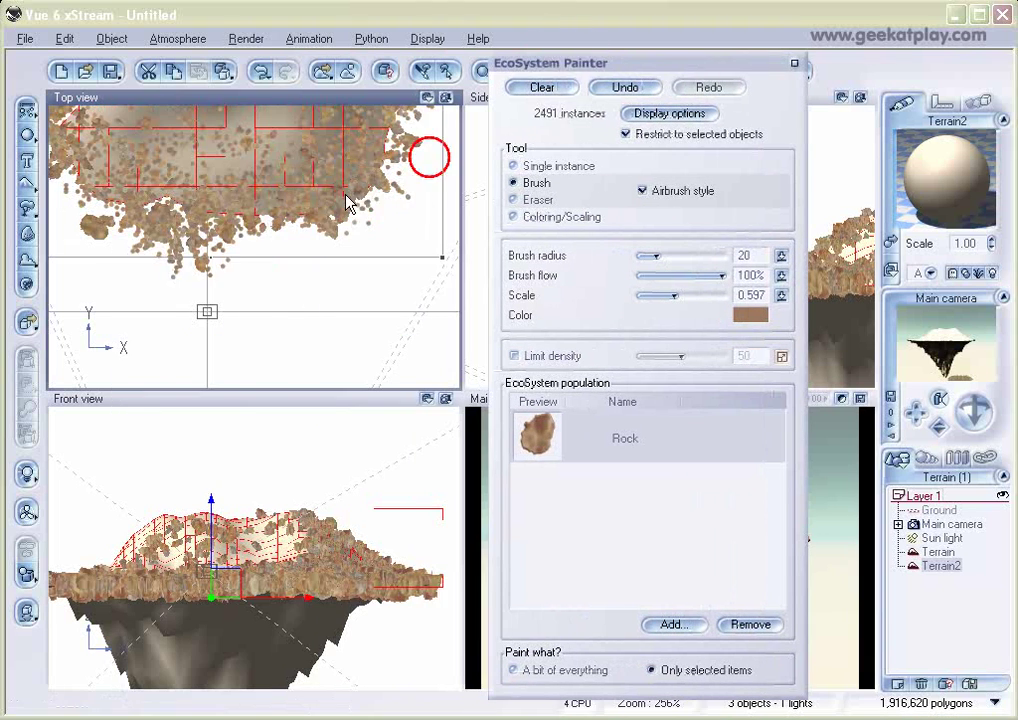
click(681, 624)
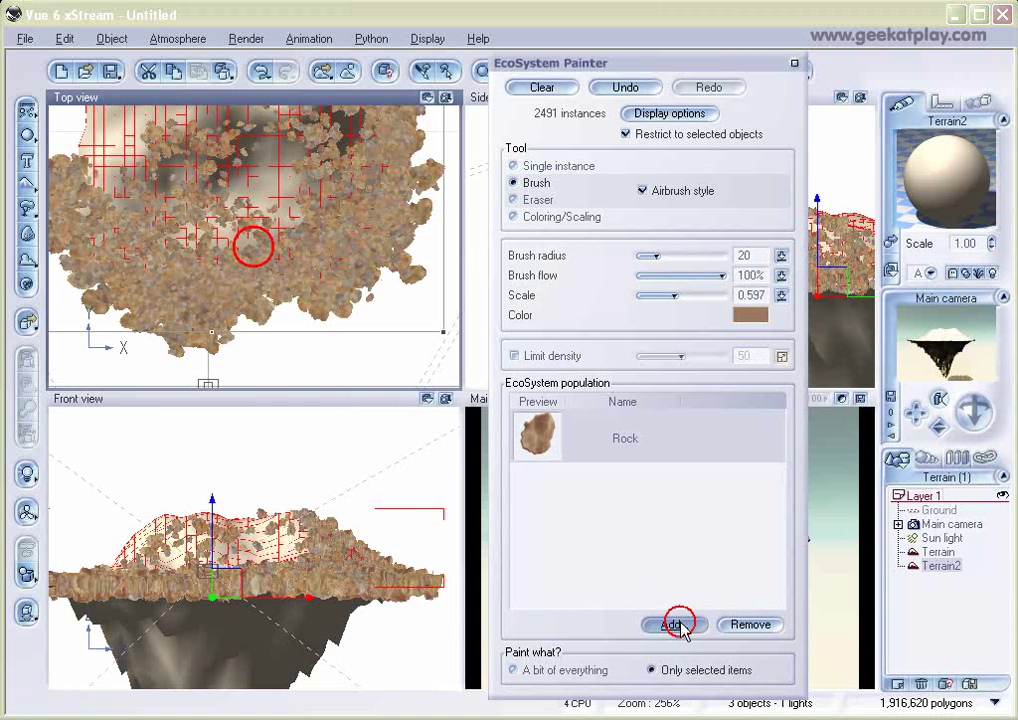
click(738, 656)
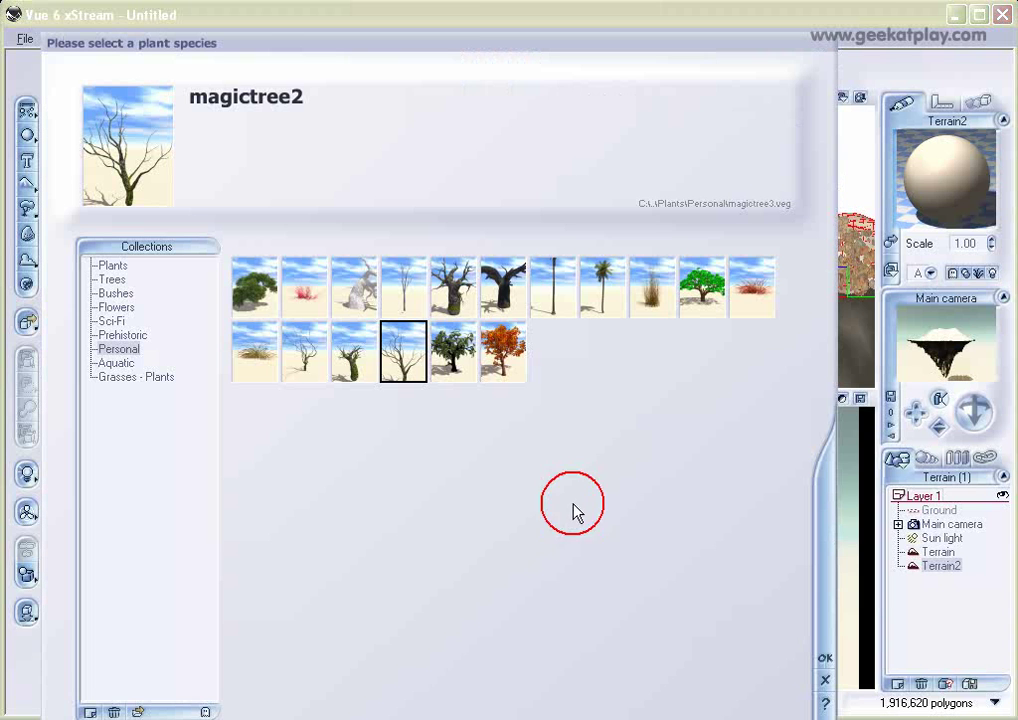
click(112, 280)
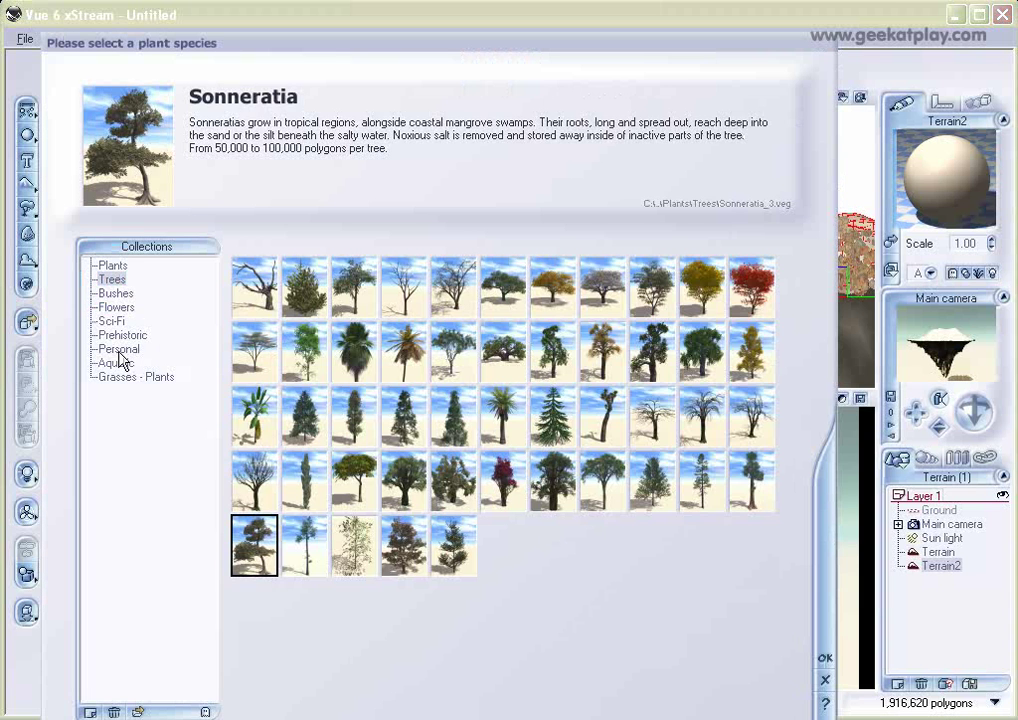
click(125, 377)
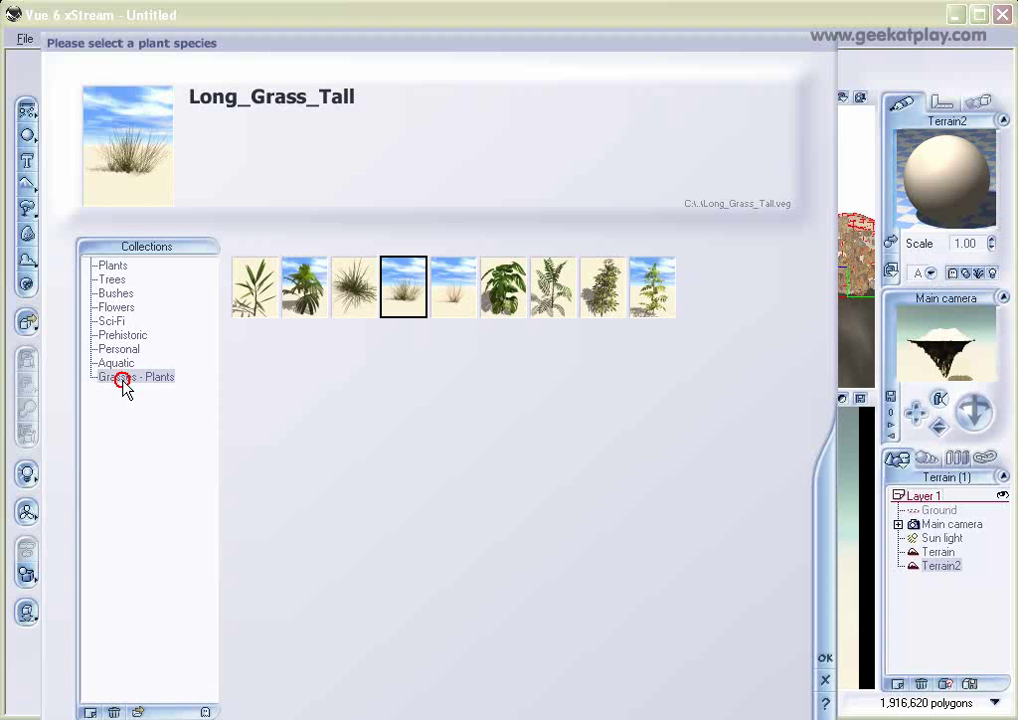
click(401, 297)
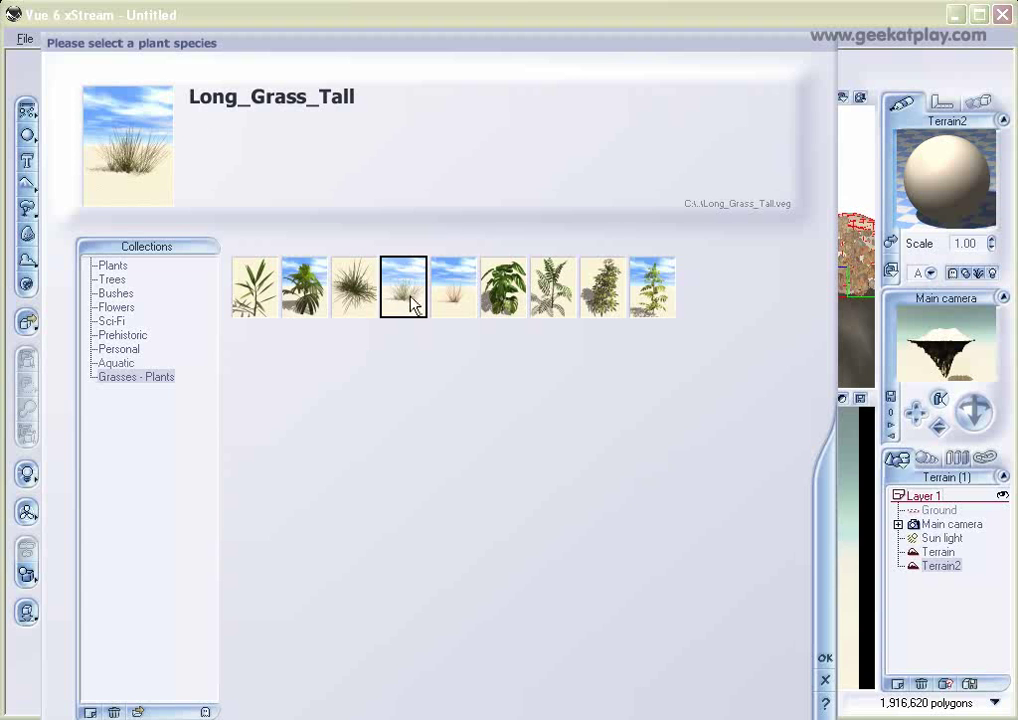
click(366, 290)
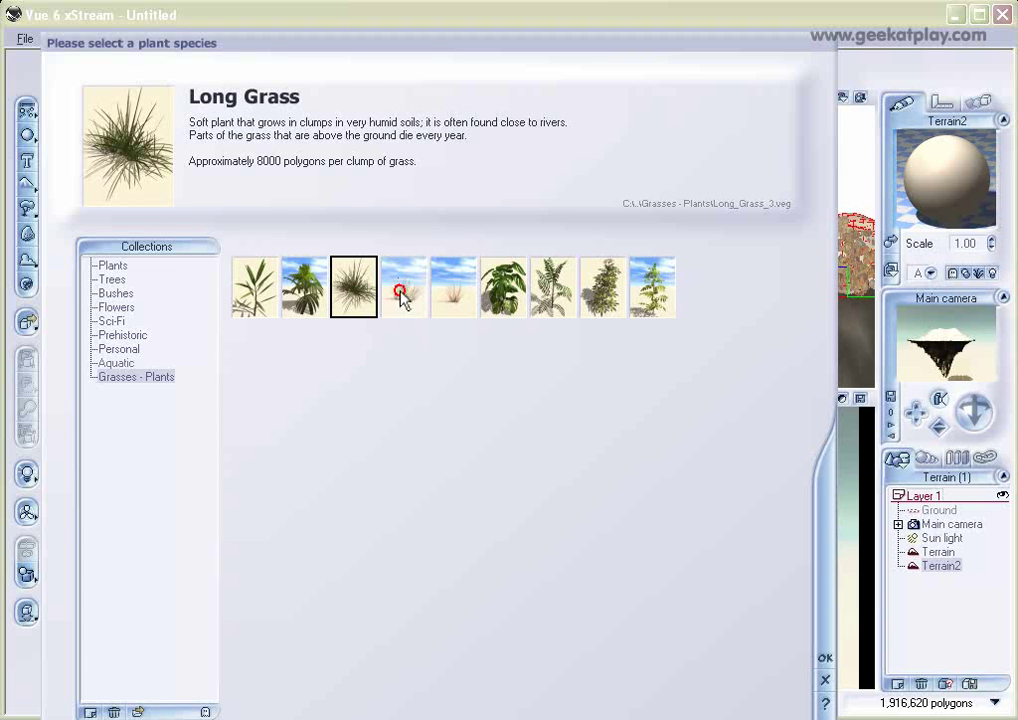
click(402, 288)
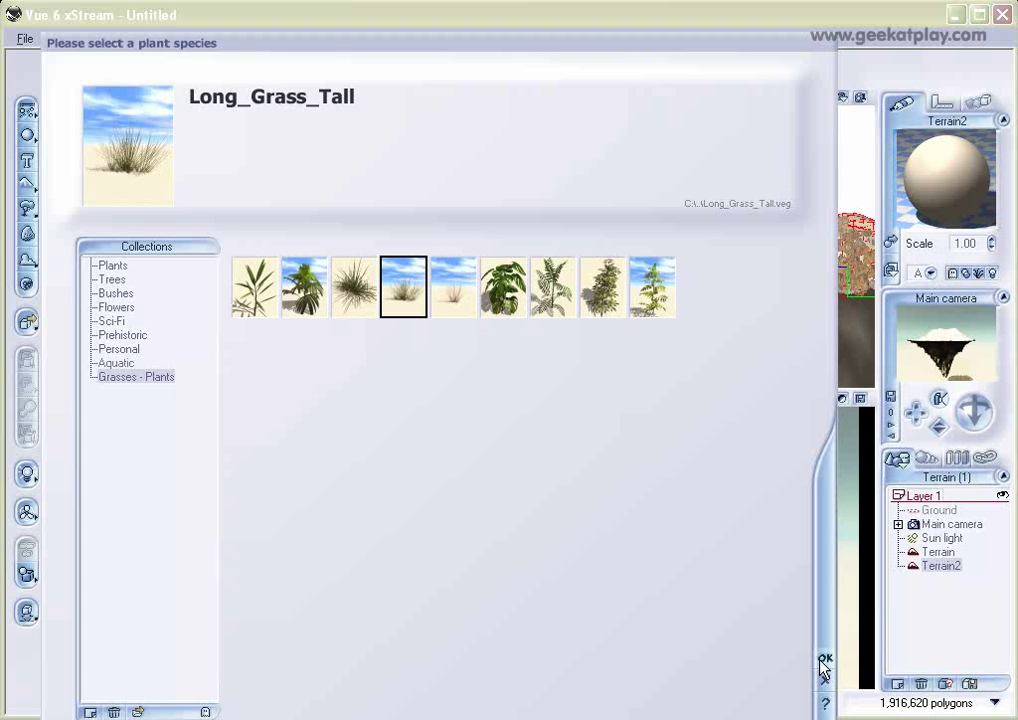
click(356, 296)
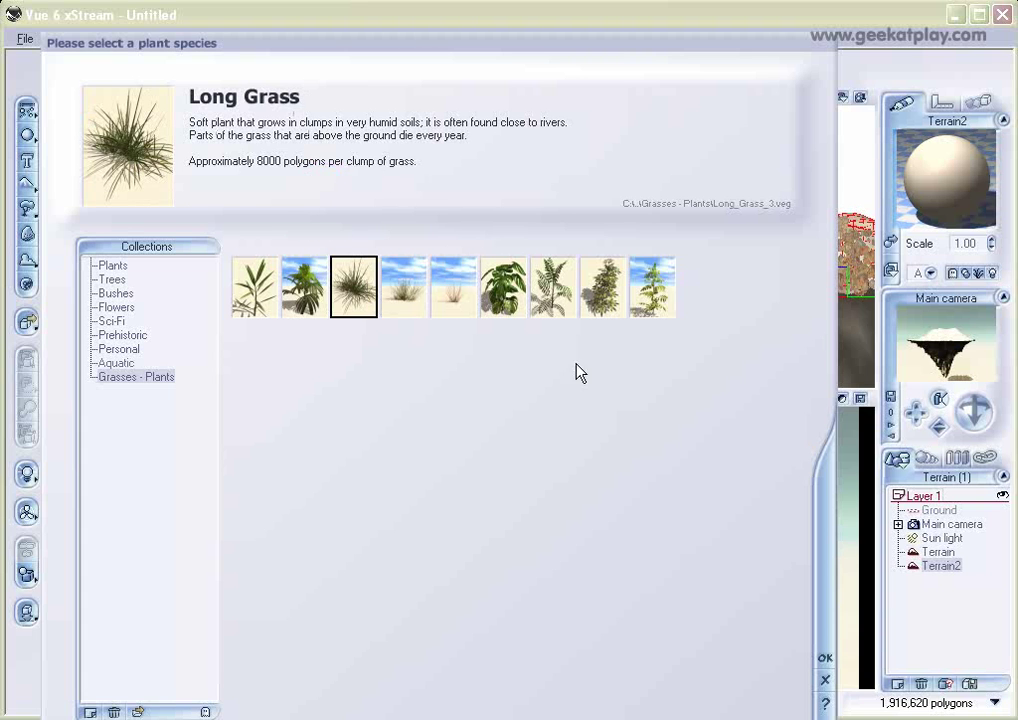
click(426, 293)
click(825, 658)
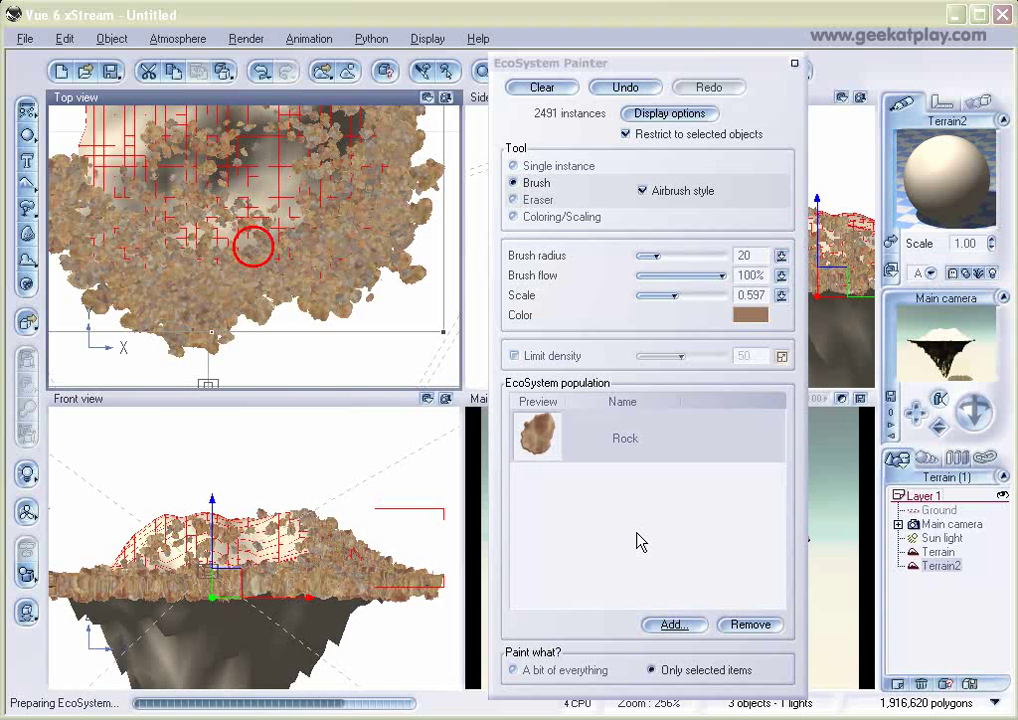
- Paint Long_Grass_Tall at brush scale 0.798 over the front half of Terrain2 and its slopes
click(589, 481)
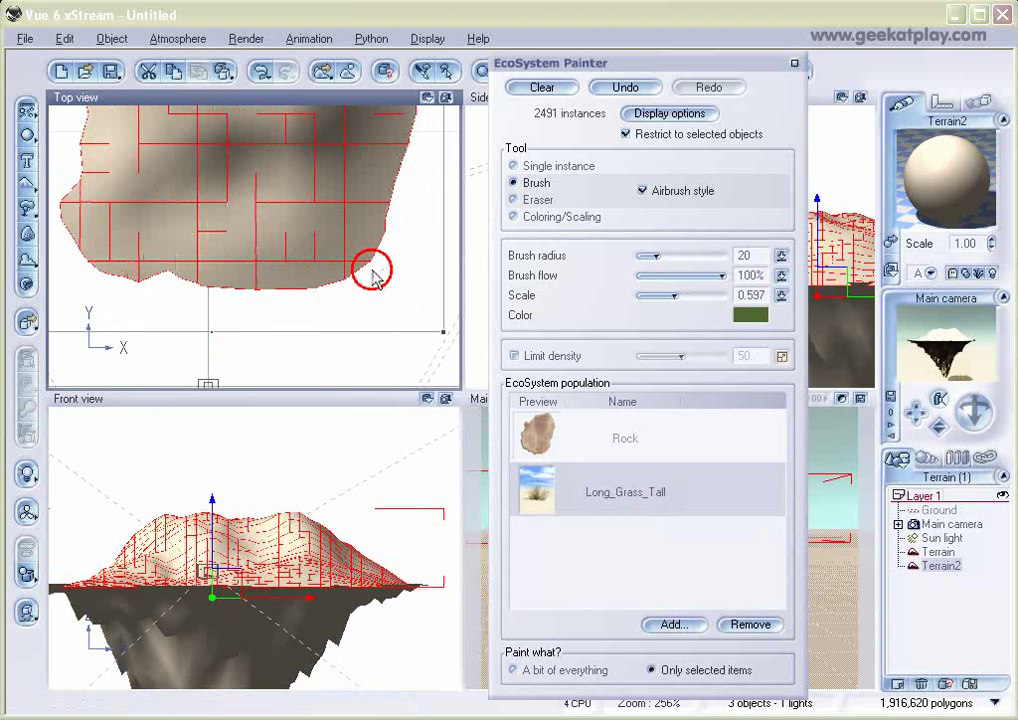
right_drag(345, 249, 344, 284)
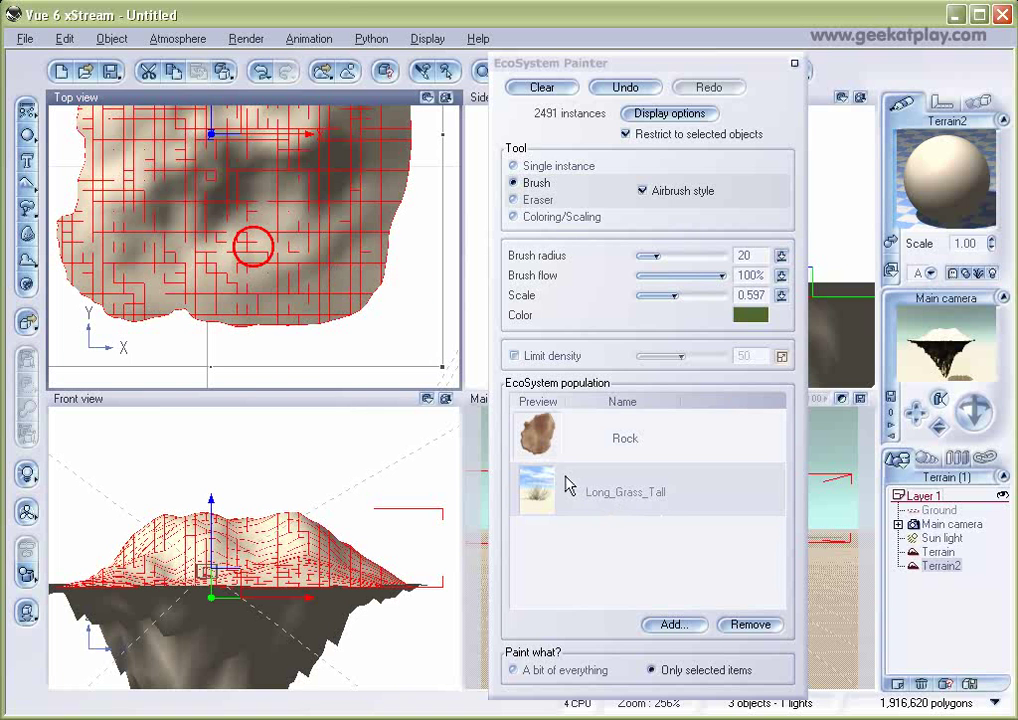
click(612, 494)
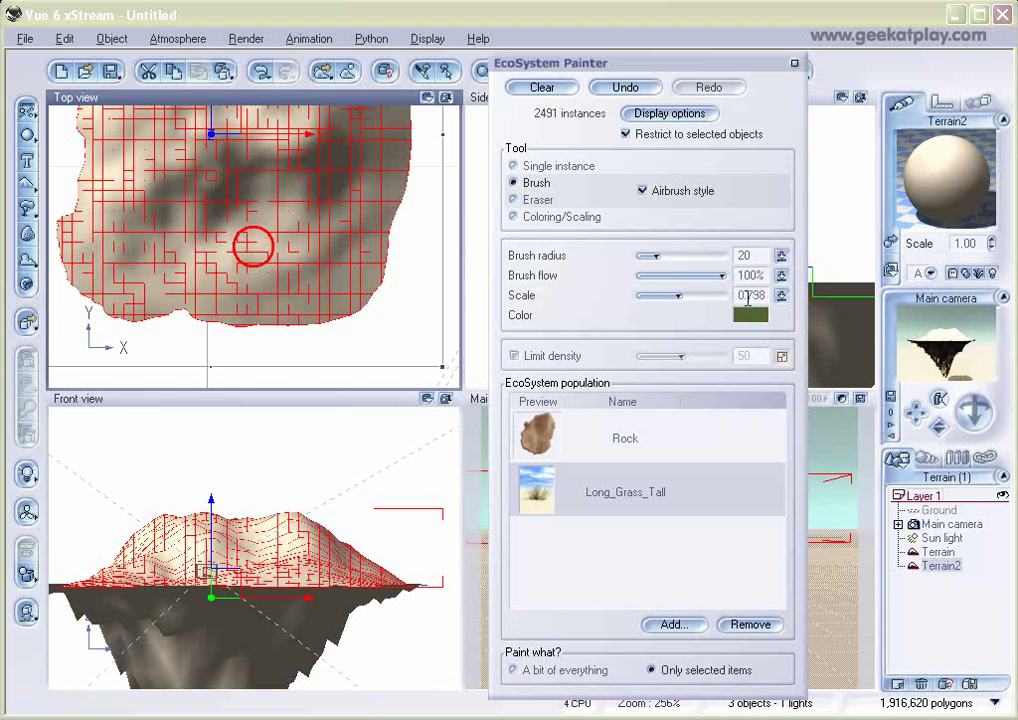
mouse_move(318, 310)
mouse_down()
mouse_move(334, 298)
mouse_move(292, 312)
mouse_move(148, 257)
mouse_move(75, 291)
mouse_move(150, 312)
mouse_move(132, 195)
mouse_move(189, 170)
mouse_move(266, 220)
mouse_up()
mouse_move(178, 152)
mouse_down()
mouse_move(277, 227)
mouse_move(273, 277)
mouse_move(182, 300)
mouse_move(362, 290)
mouse_move(358, 236)
mouse_move(374, 176)
mouse_move(388, 208)
mouse_move(266, 292)
mouse_move(220, 279)
mouse_move(220, 297)
mouse_move(160, 258)
mouse_up()
right_drag(336, 225, 283, 306)
mouse_move(298, 272)
mouse_down()
mouse_move(344, 186)
mouse_move(253, 268)
mouse_move(173, 212)
mouse_move(196, 276)
mouse_move(141, 292)
mouse_move(147, 256)
mouse_move(264, 325)
mouse_move(287, 249)
mouse_move(254, 216)
mouse_move(413, 205)
mouse_move(253, 248)
mouse_up()
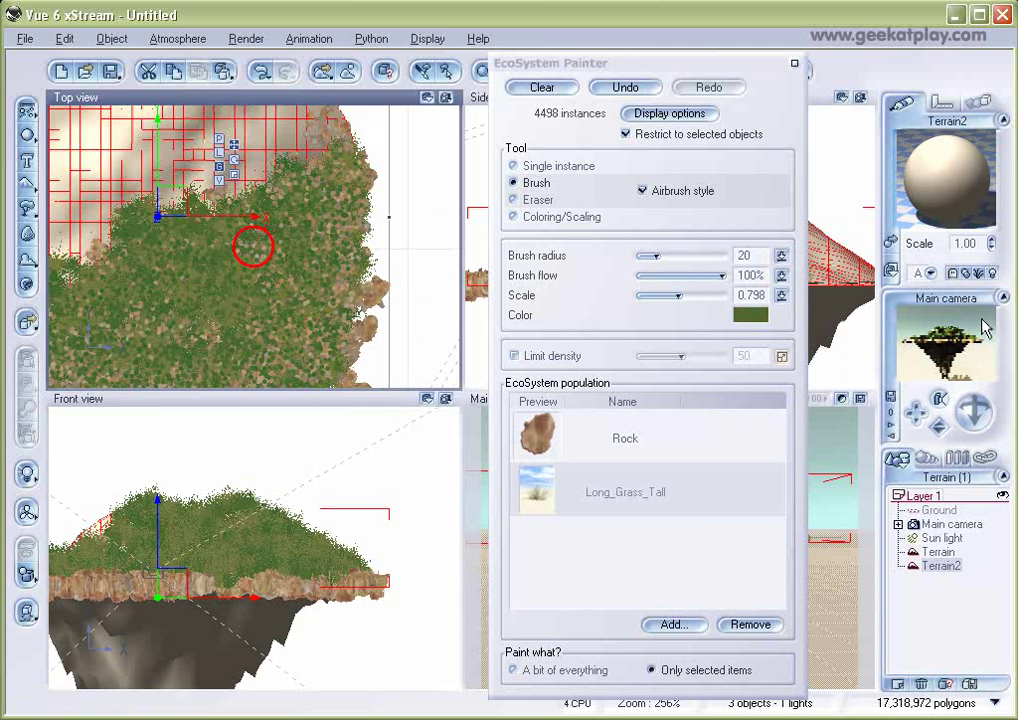
right_drag(268, 334, 334, 174)
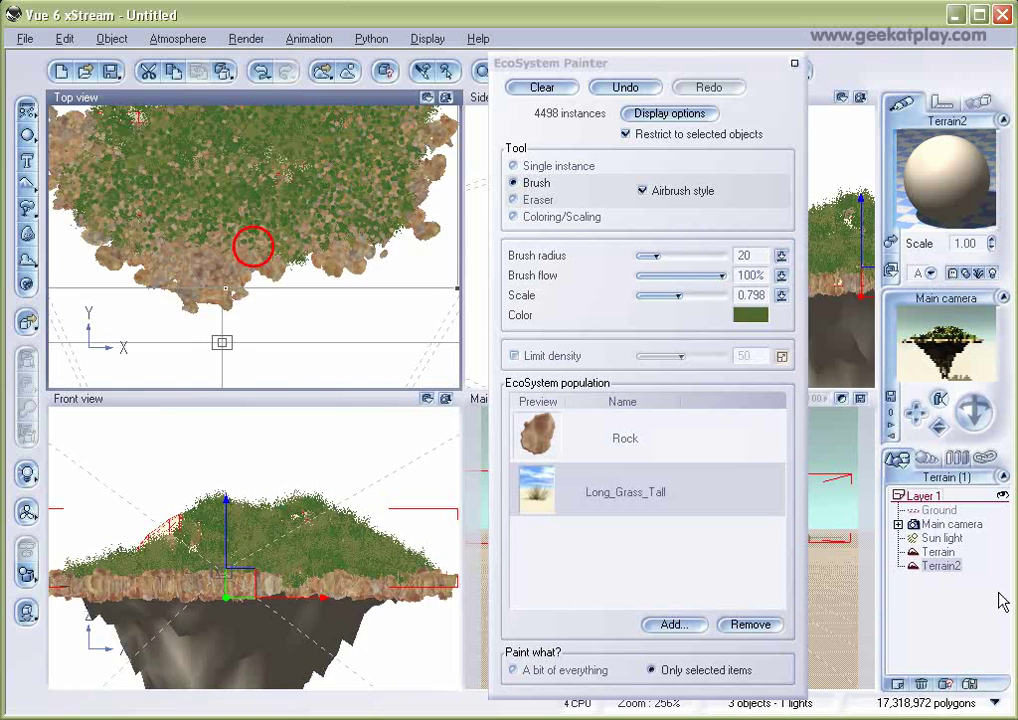
- Paint Long_Grass_Tall along the front rim of the inverted terrain, render the camera view and close the EcoSystem Painter
click(955, 552)
right_drag(339, 134, 205, 310)
mouse_move(207, 302)
mouse_down()
mouse_move(177, 289)
mouse_move(241, 329)
mouse_move(72, 202)
mouse_move(250, 302)
mouse_move(370, 302)
mouse_move(418, 255)
mouse_move(437, 217)
mouse_move(234, 337)
mouse_move(234, 356)
mouse_move(173, 291)
mouse_move(155, 309)
mouse_move(116, 209)
mouse_move(406, 283)
mouse_up()
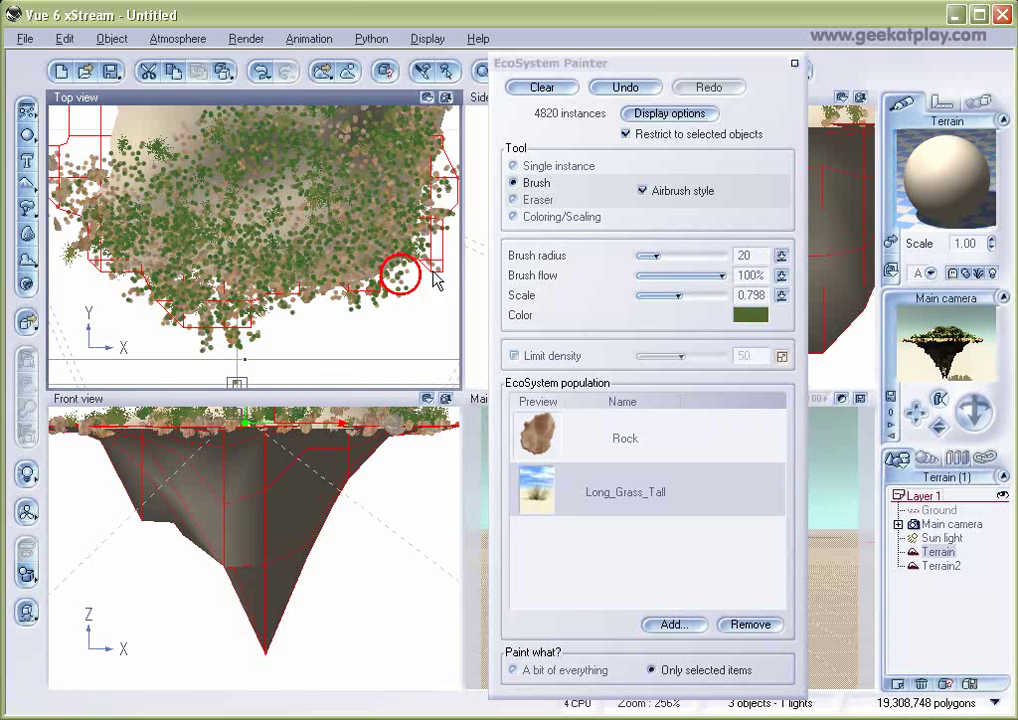
drag(732, 62, 383, 67)
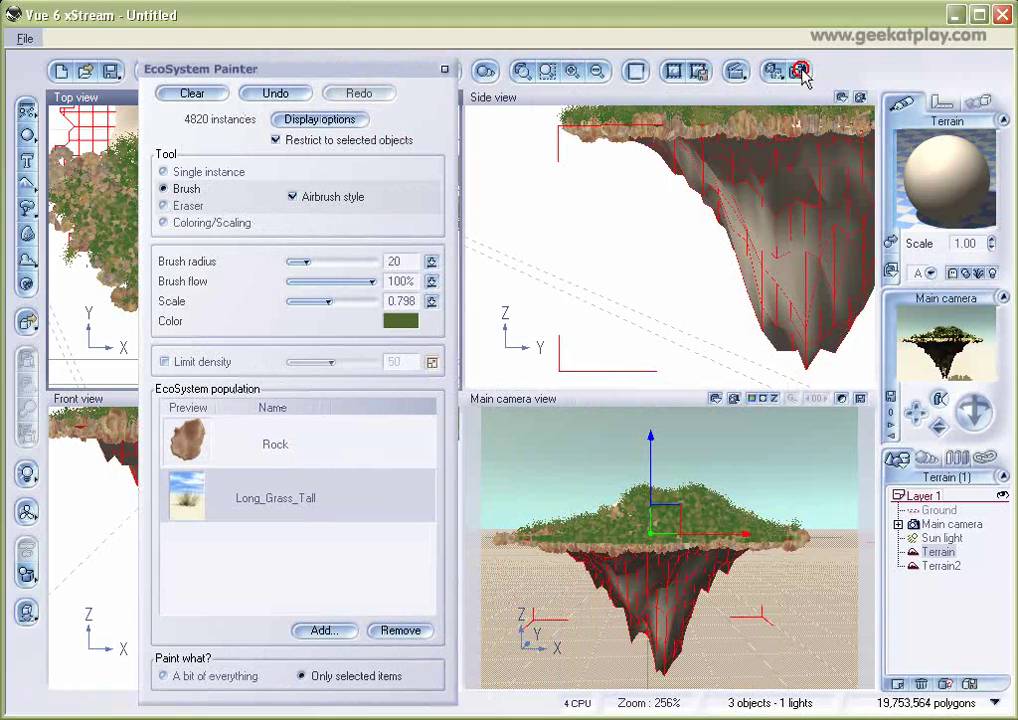
click(799, 72)
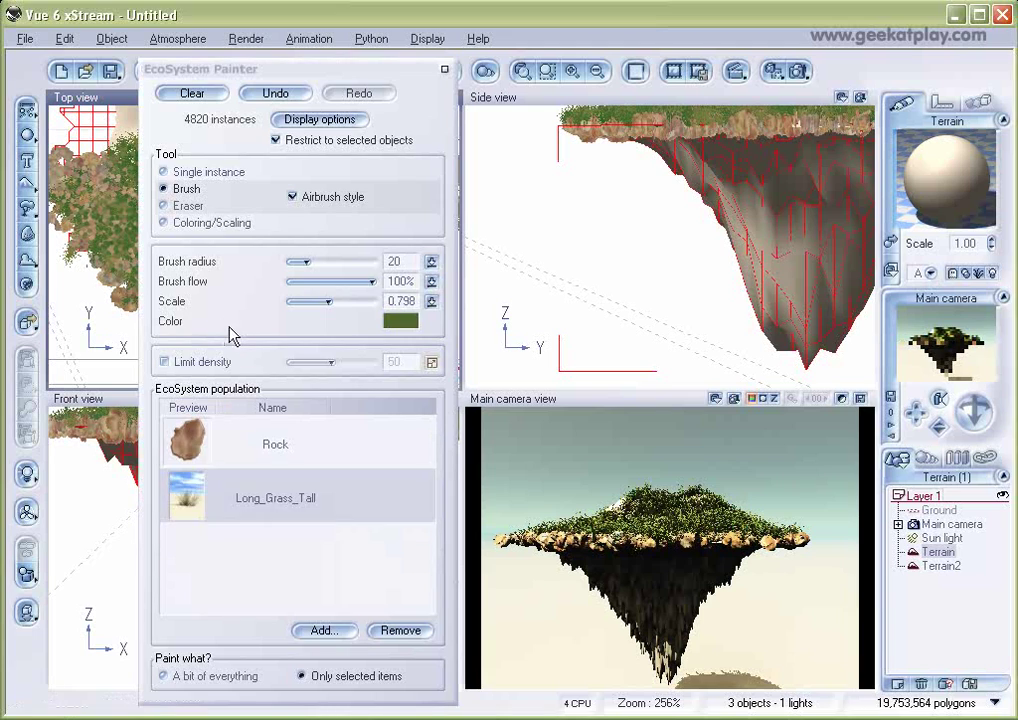
click(452, 175)
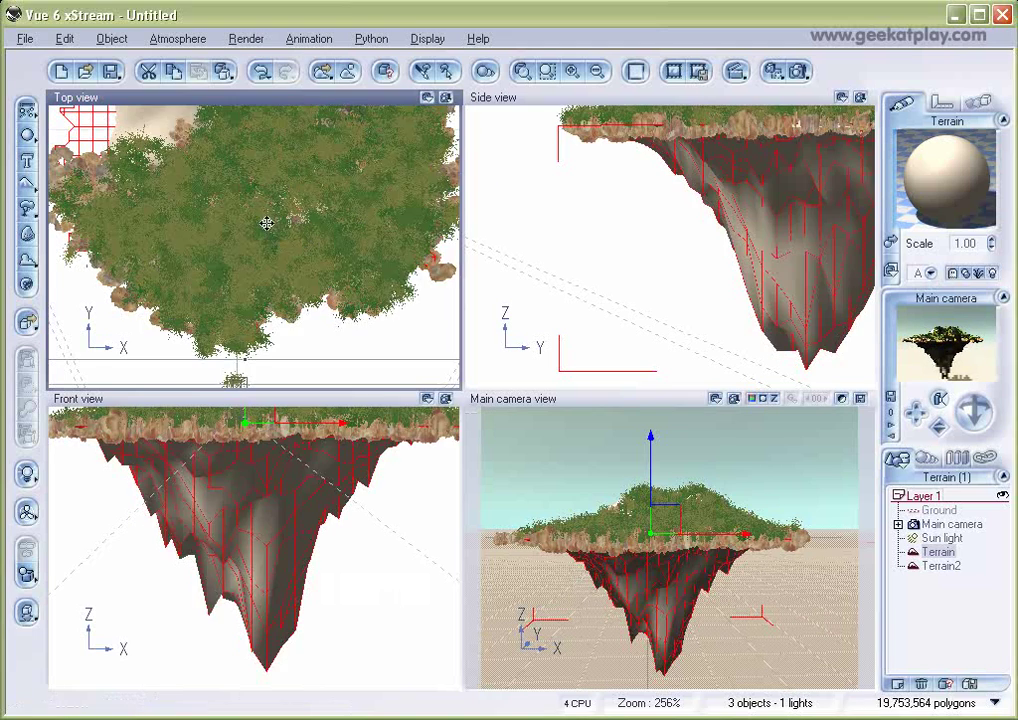
- Apply the Desert Stones material from the Landscapes collection to the inverted lower terrain
scroll(262, 220, down, 1)
mouse_move(268, 226)
right_down()
mouse_move(259, 234)
mouse_move(273, 247)
right_up()
click(942, 567)
click(938, 555)
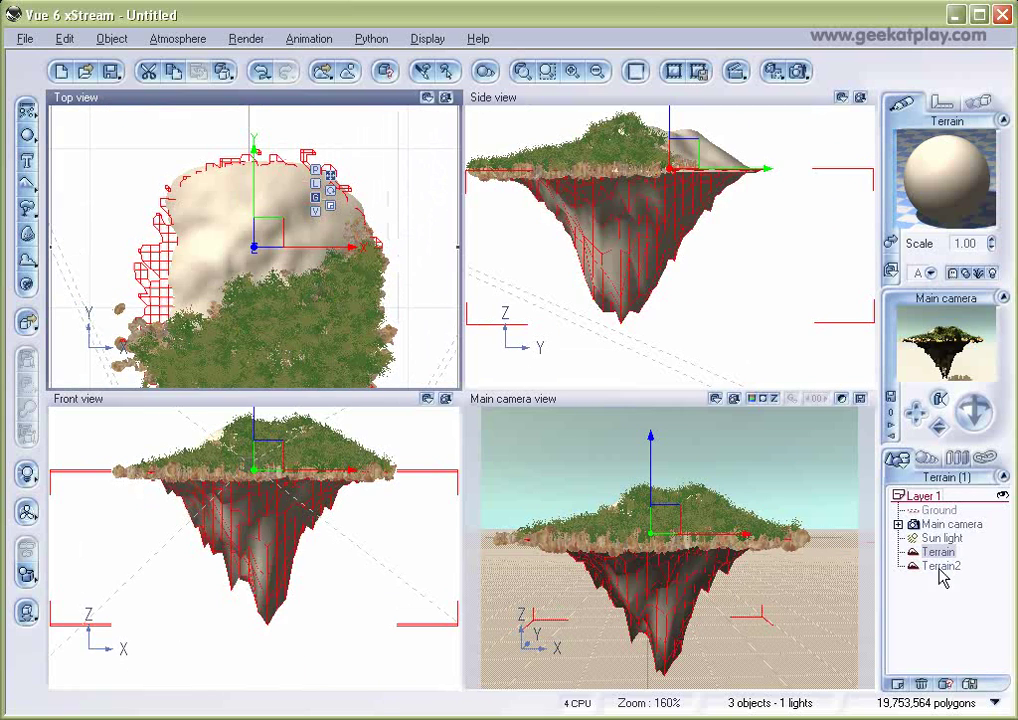
click(941, 566)
click(937, 552)
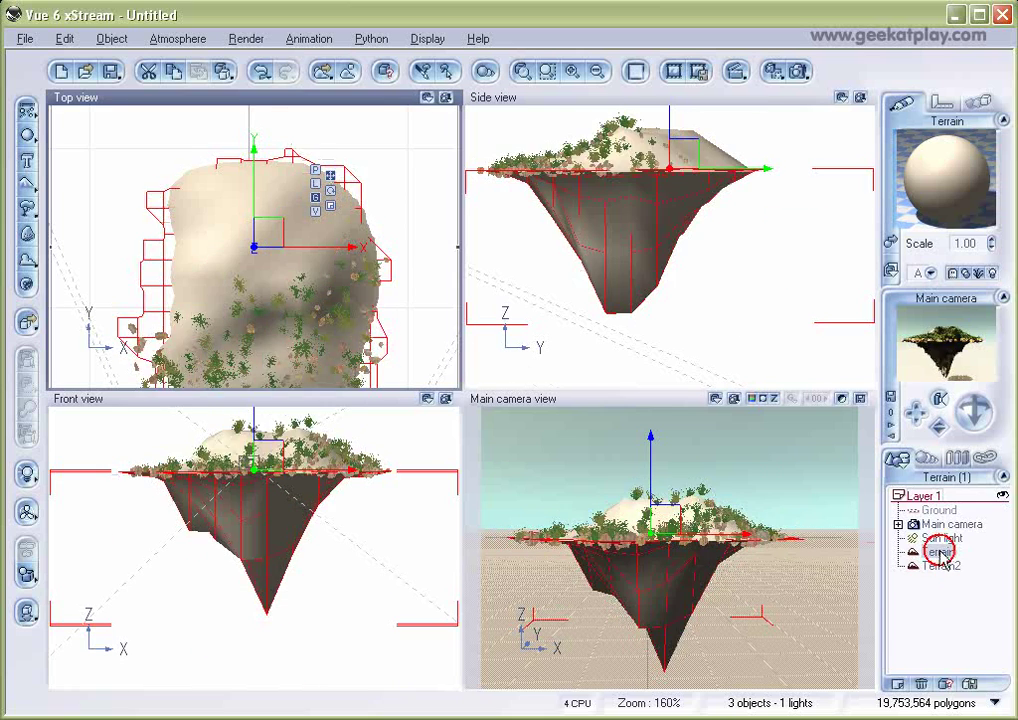
click(891, 241)
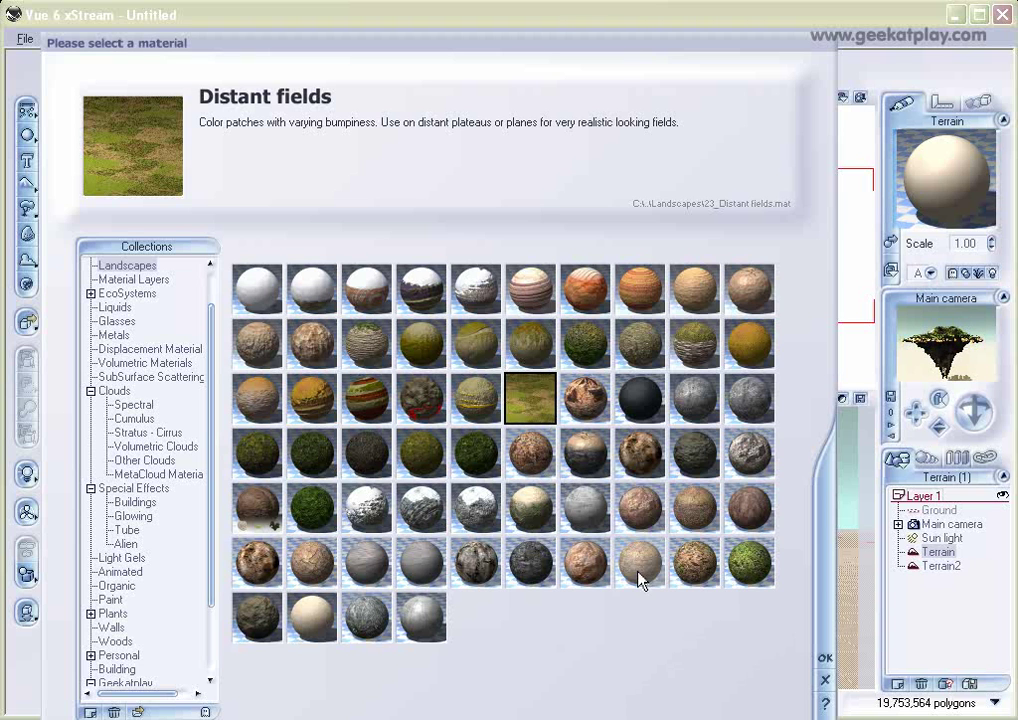
click(697, 584)
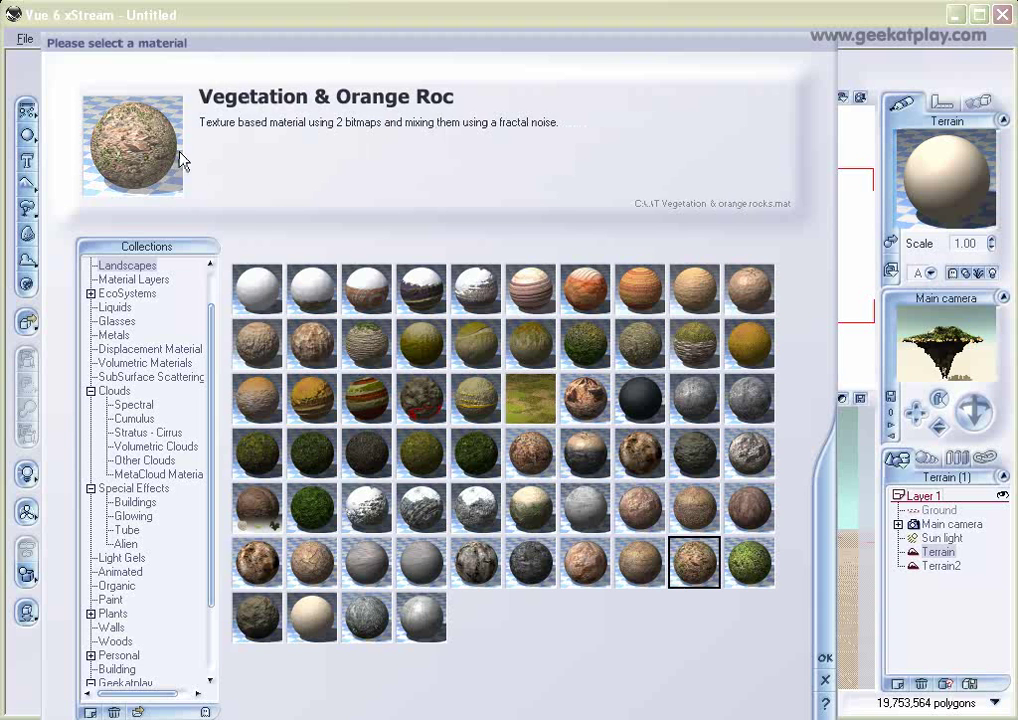
click(259, 562)
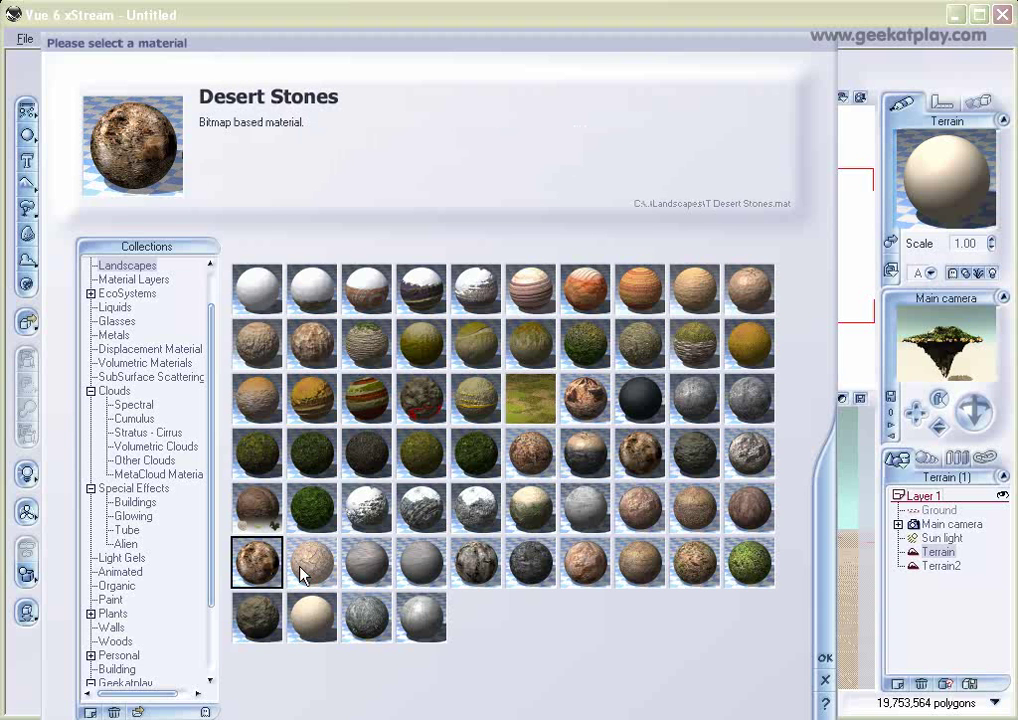
click(823, 658)
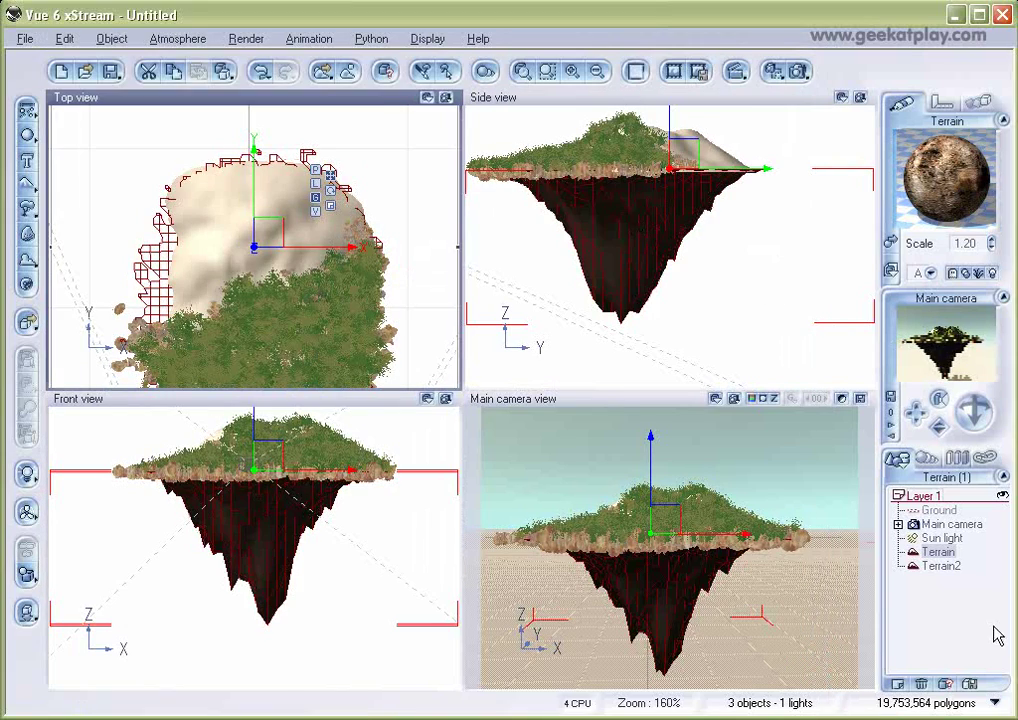
- Apply the Desert Stones material to Terrain2 as well and run a brief test render
click(962, 566)
click(890, 243)
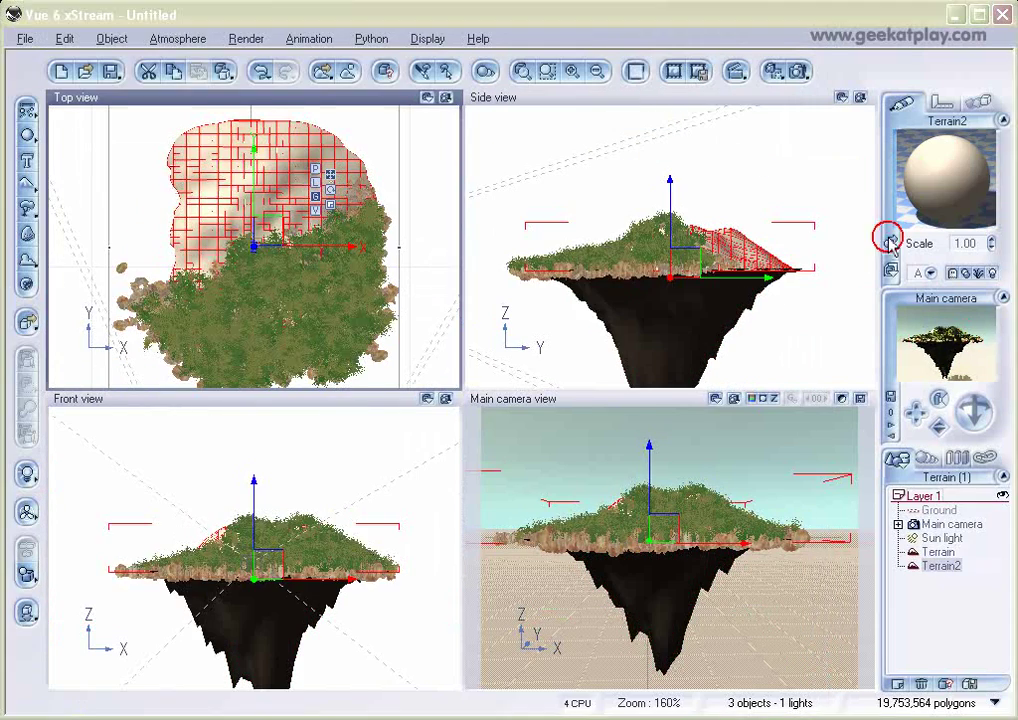
click(825, 658)
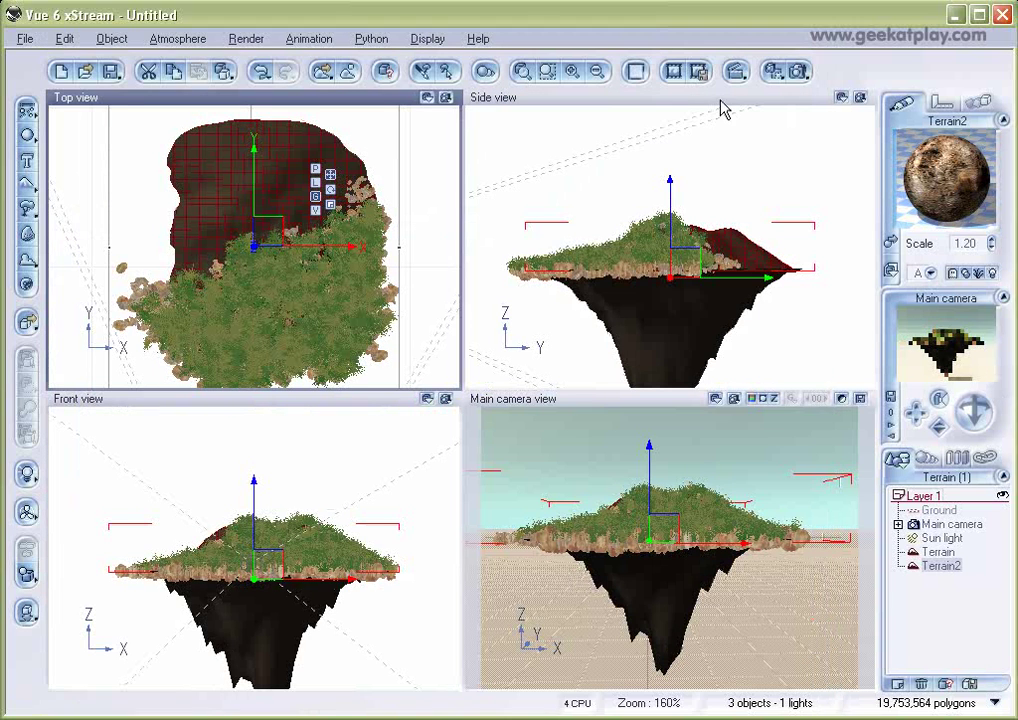
click(795, 72)
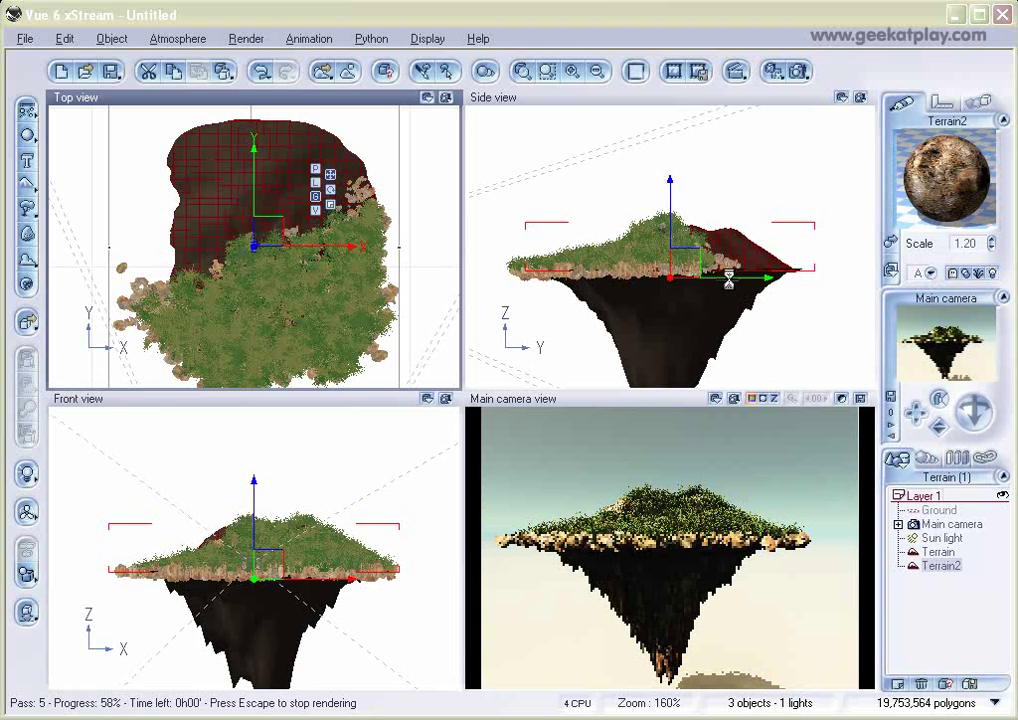
key(Escape)
- Try moving Terrain and Terrain2 down together, and undo the move
right_drag(764, 337, 752, 254)
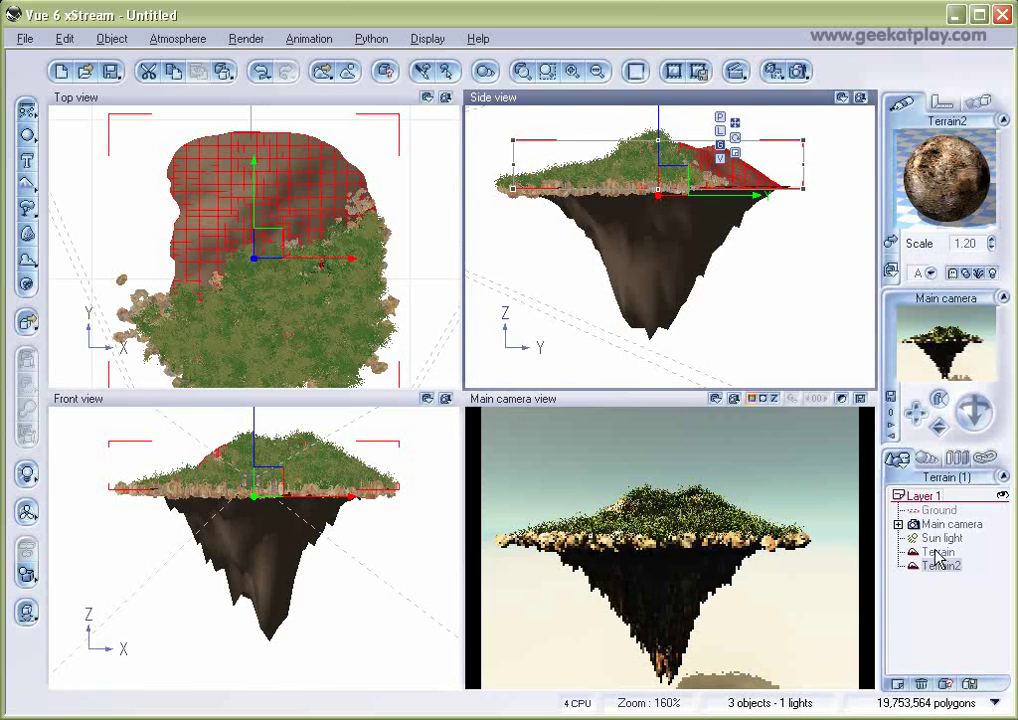
click(937, 554)
shift+click(938, 566)
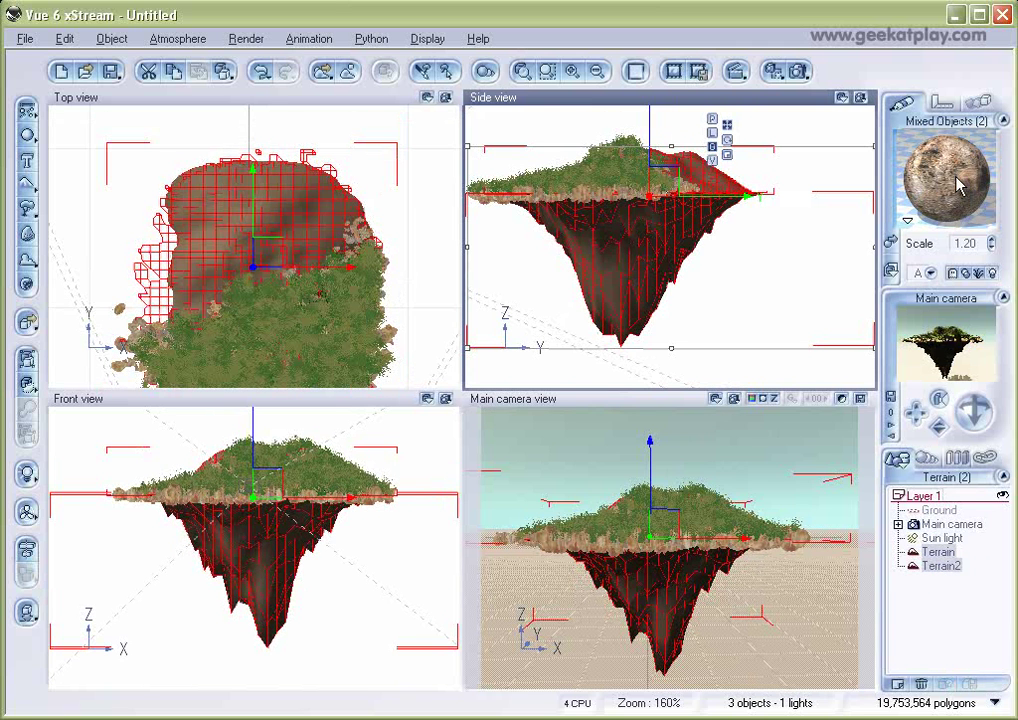
drag(661, 183, 694, 251)
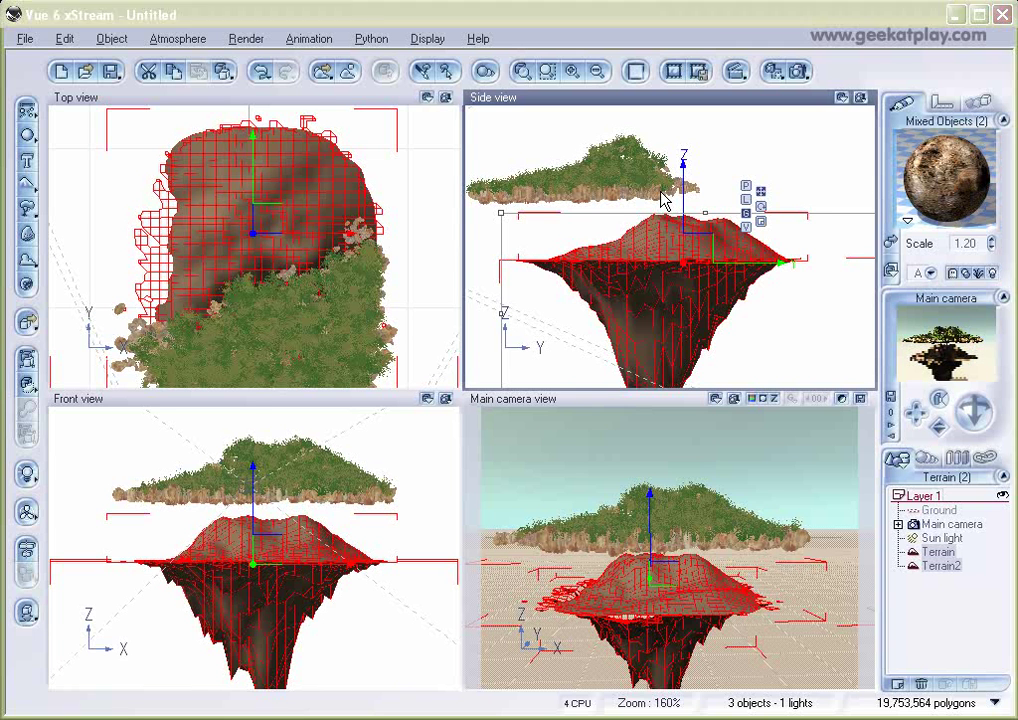
key(ctrl+z)
right_drag(773, 277, 779, 302)
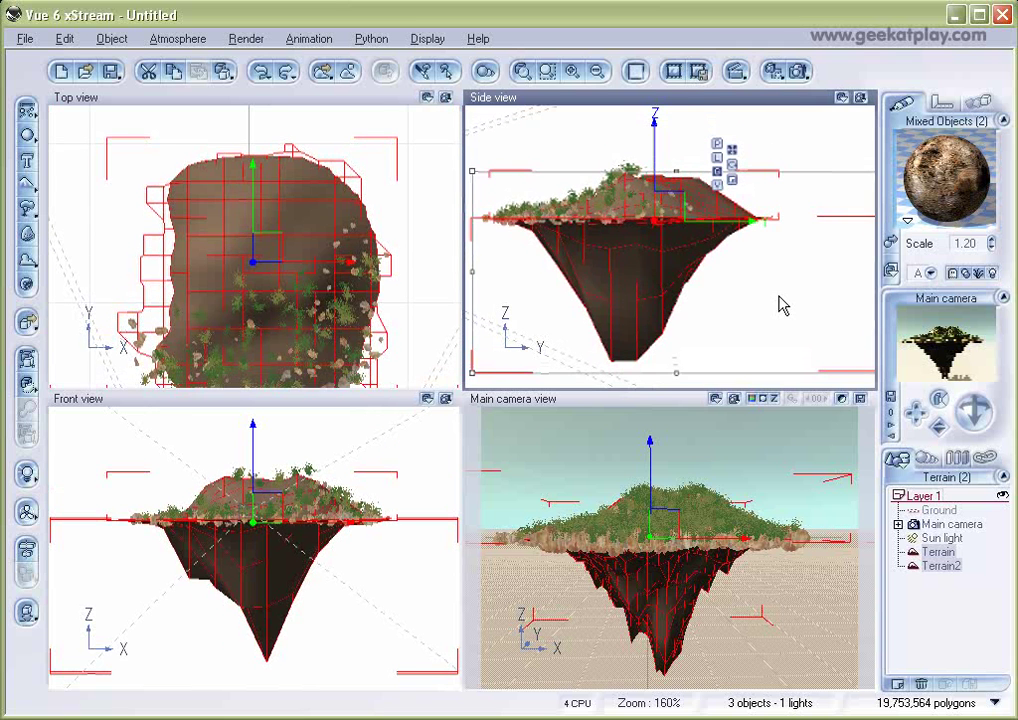
right_click(649, 207)
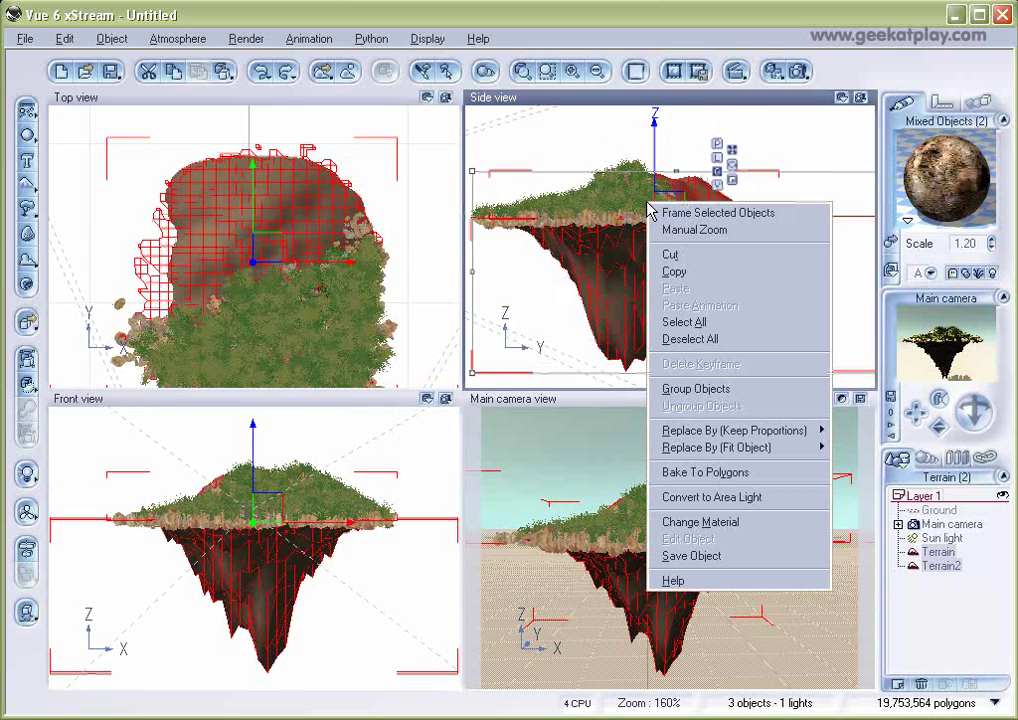
click(204, 9)
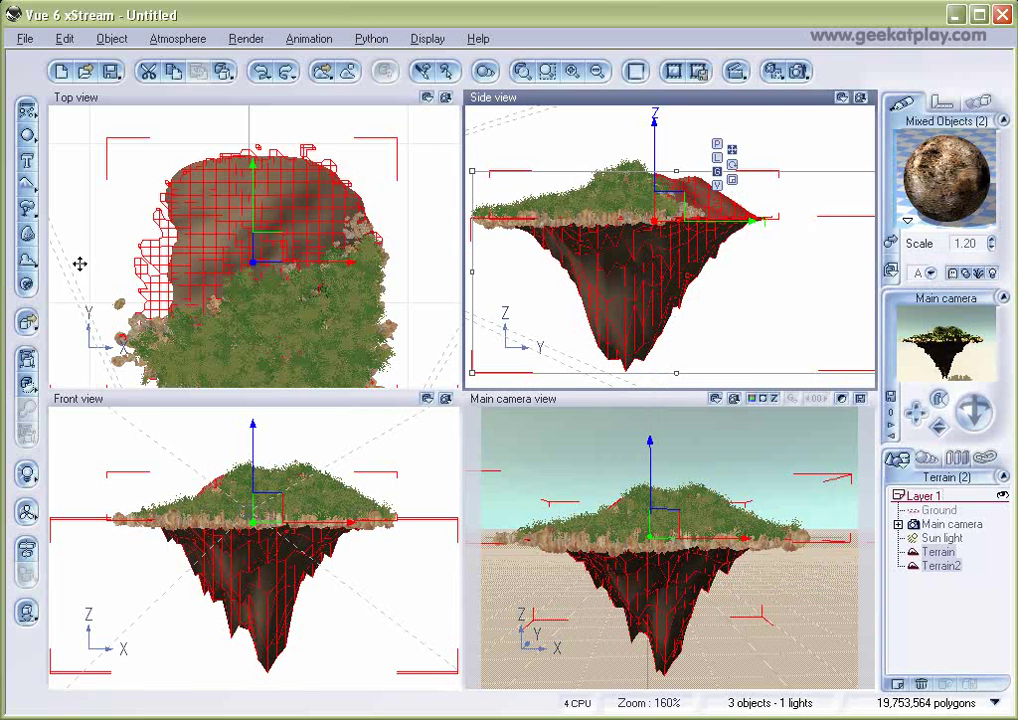
- Add a Winter Pear Tree from the Trees plant collection to the scene
click(24, 210)
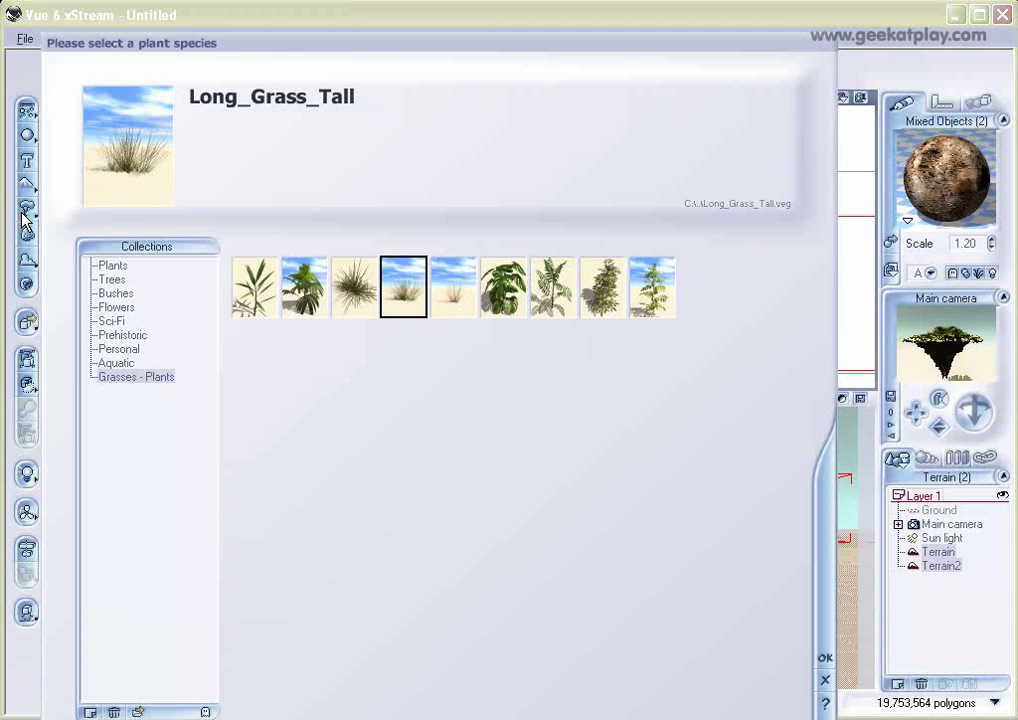
click(119, 349)
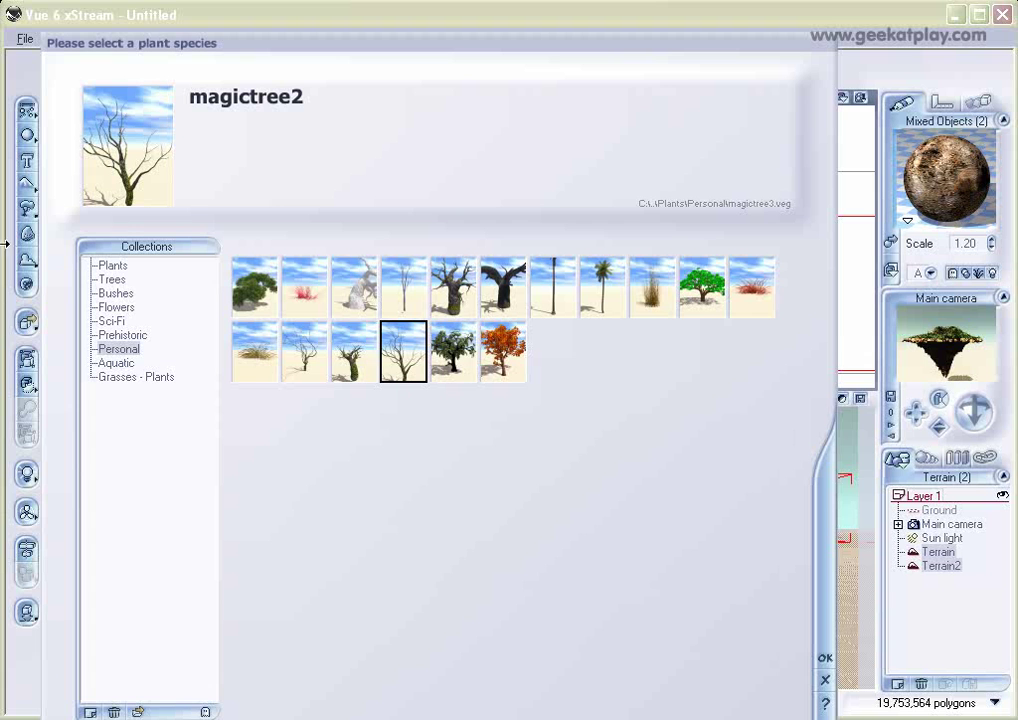
click(391, 357)
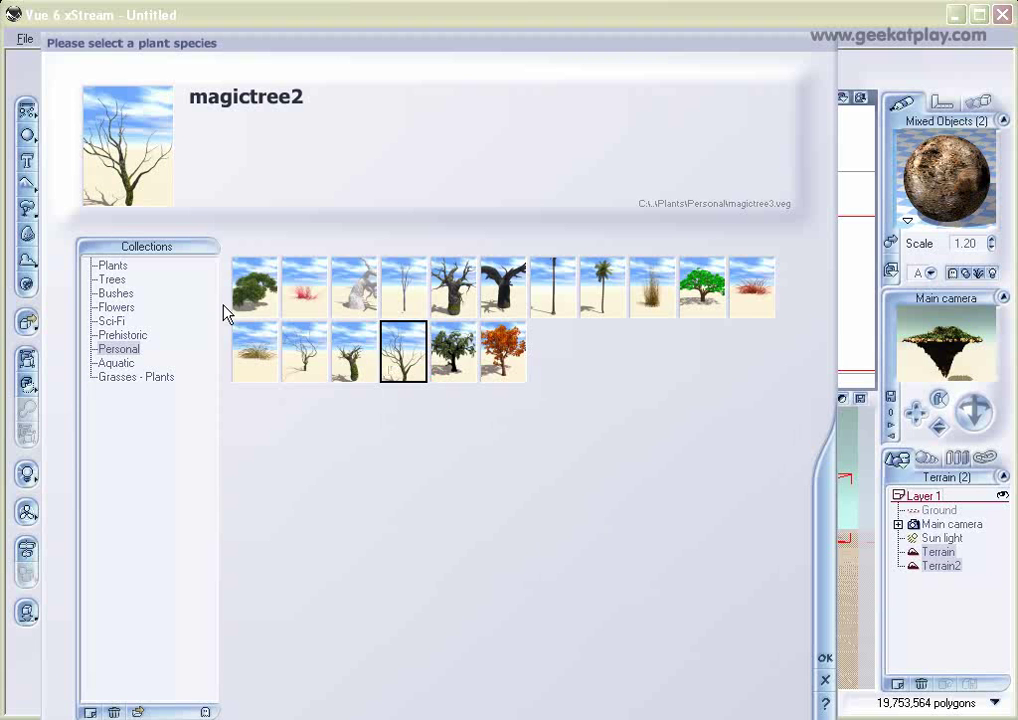
click(110, 278)
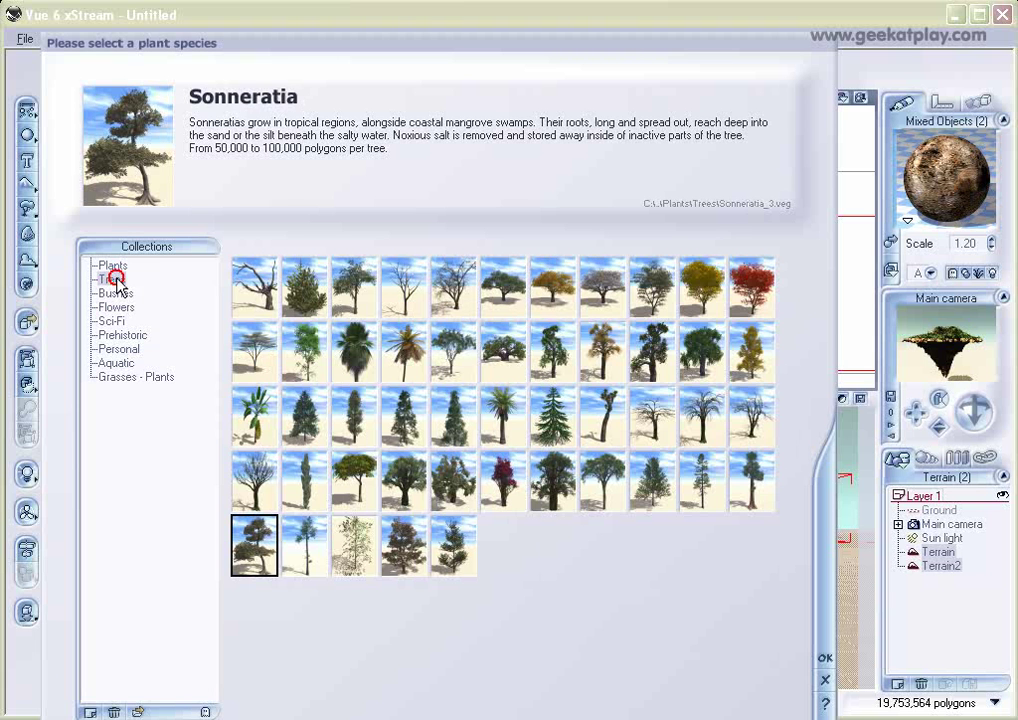
click(452, 287)
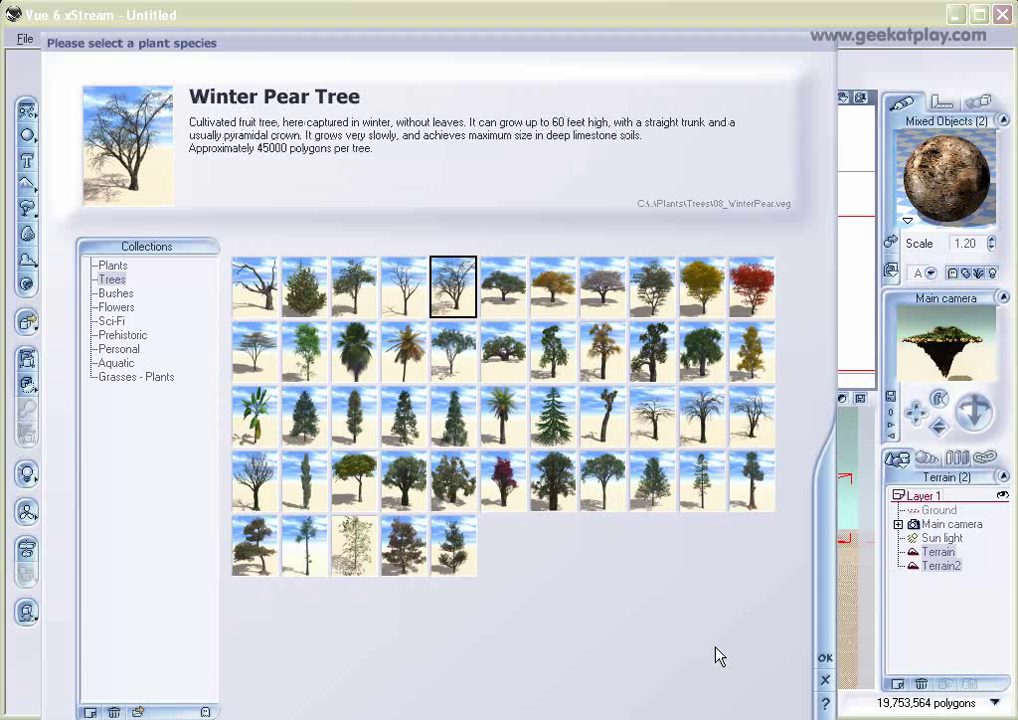
click(826, 660)
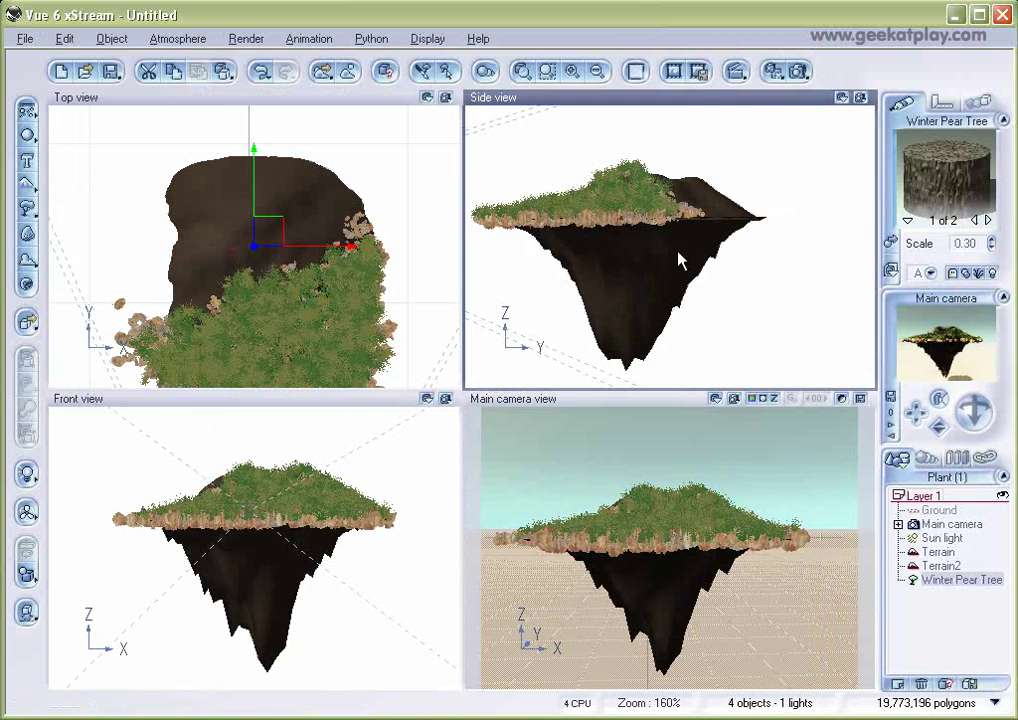
- Raise the Winter Pear Tree to the island, turn it upside down and set it into the lower terrain's tip
right_drag(708, 302, 696, 110)
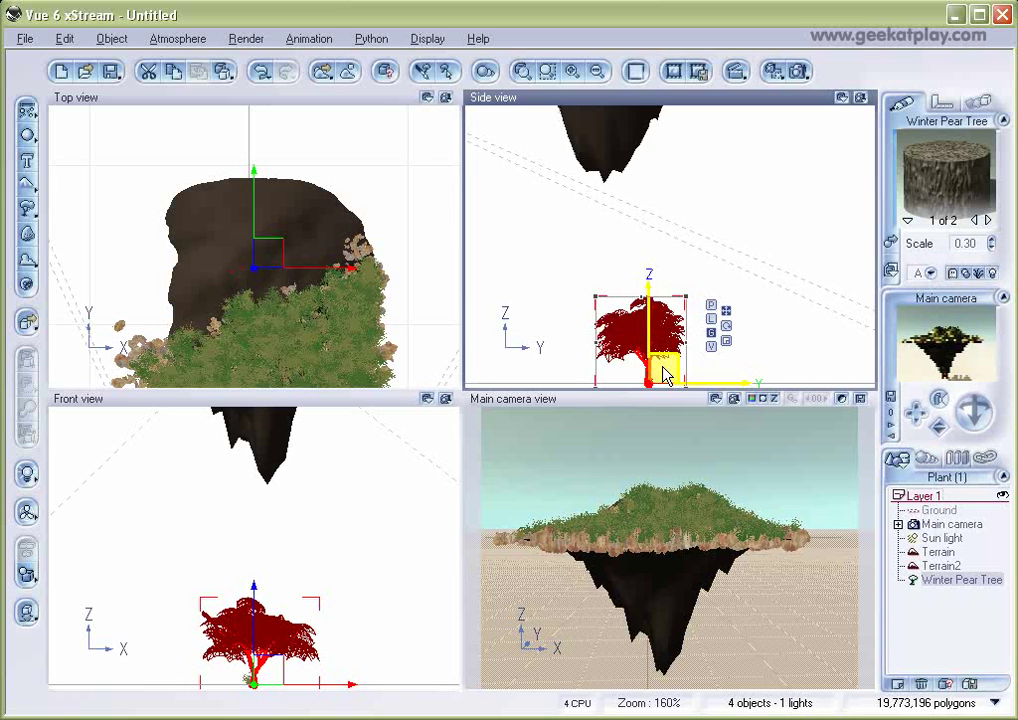
drag(668, 373, 672, 188)
right_drag(720, 187, 711, 374)
drag(690, 289, 622, 398)
key(ctrl+a)
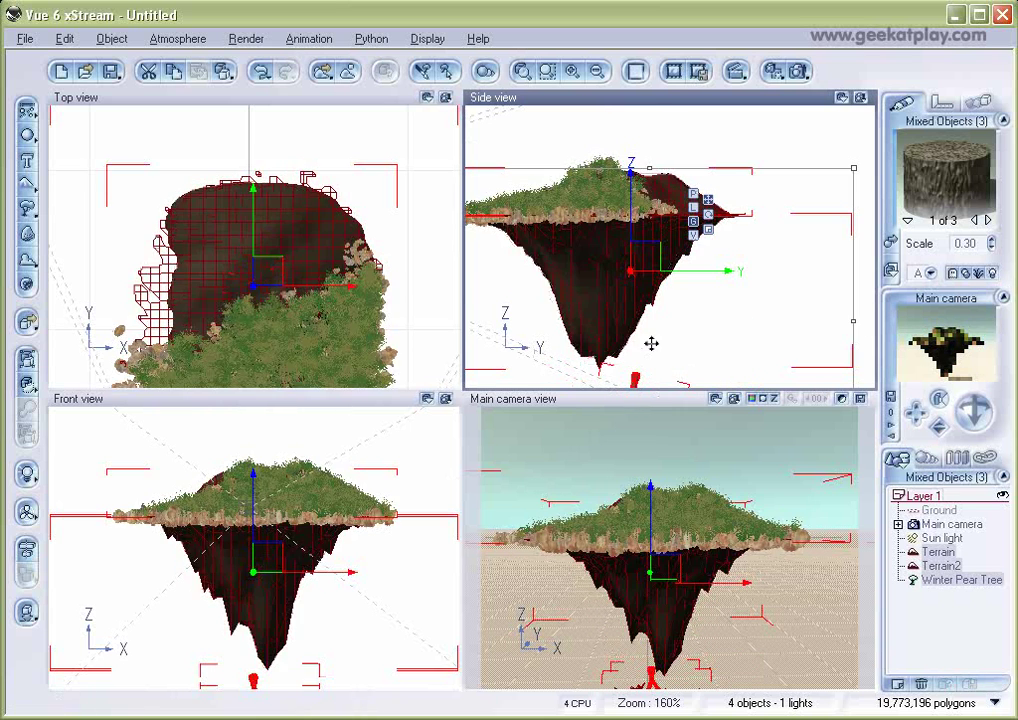
right_drag(698, 345, 681, 388)
click(955, 590)
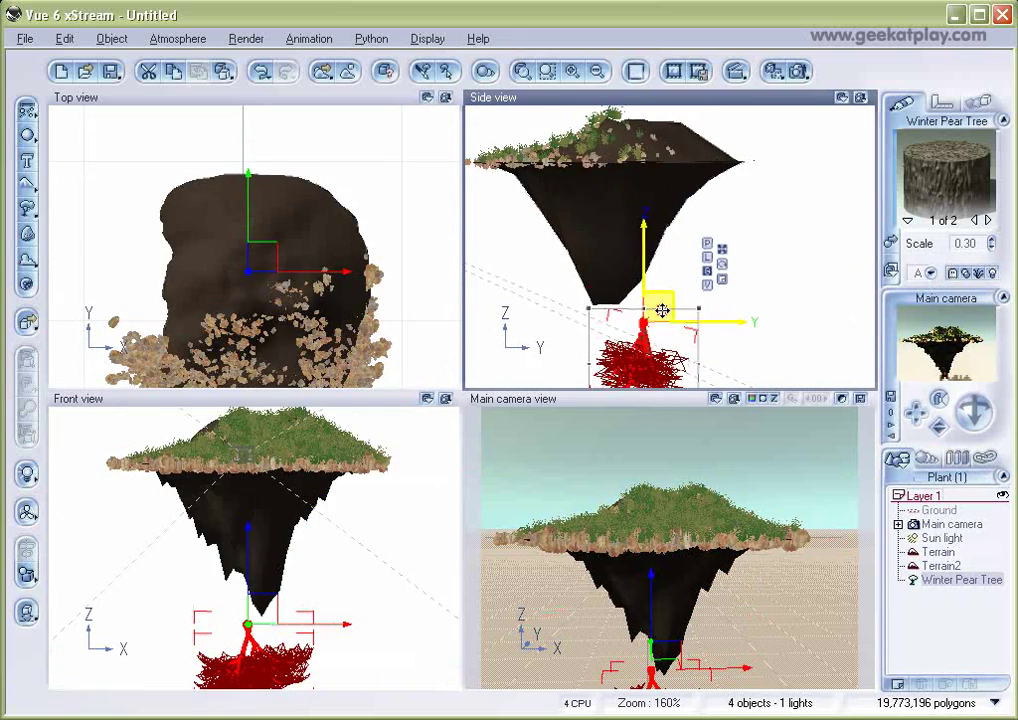
key(ctrl+a)
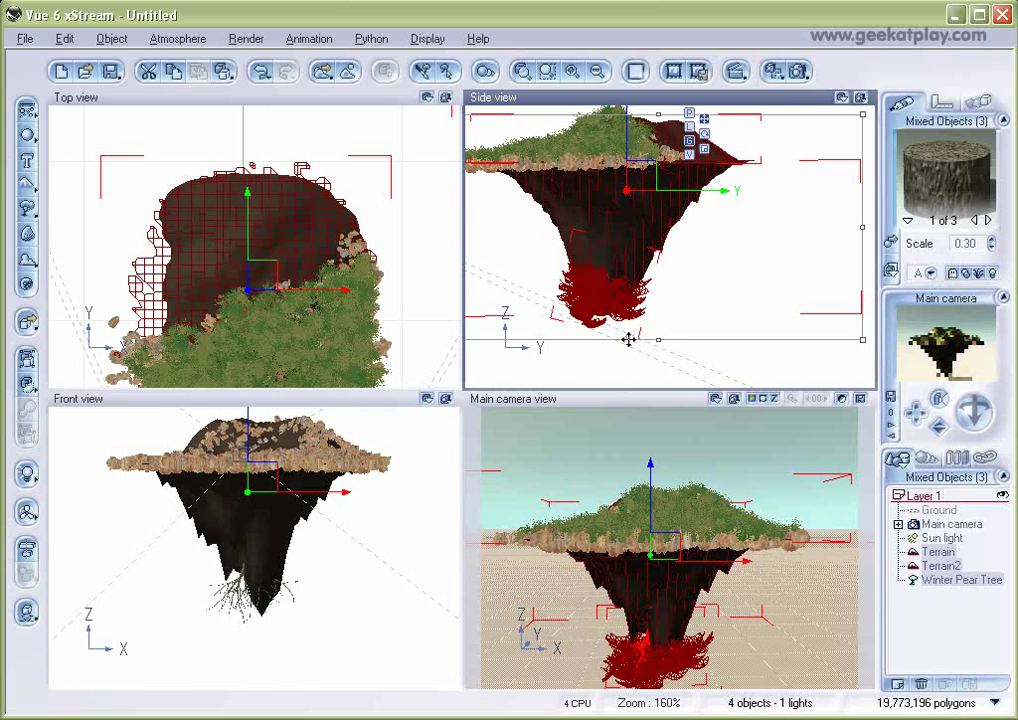
- Edit the Winter Pear Tree's trunk and branches: Length +17, Falloff +12, Gnarl +100, Diameter +20 and Droop +7
click(955, 580)
right_drag(732, 330, 752, 318)
double_click(688, 266)
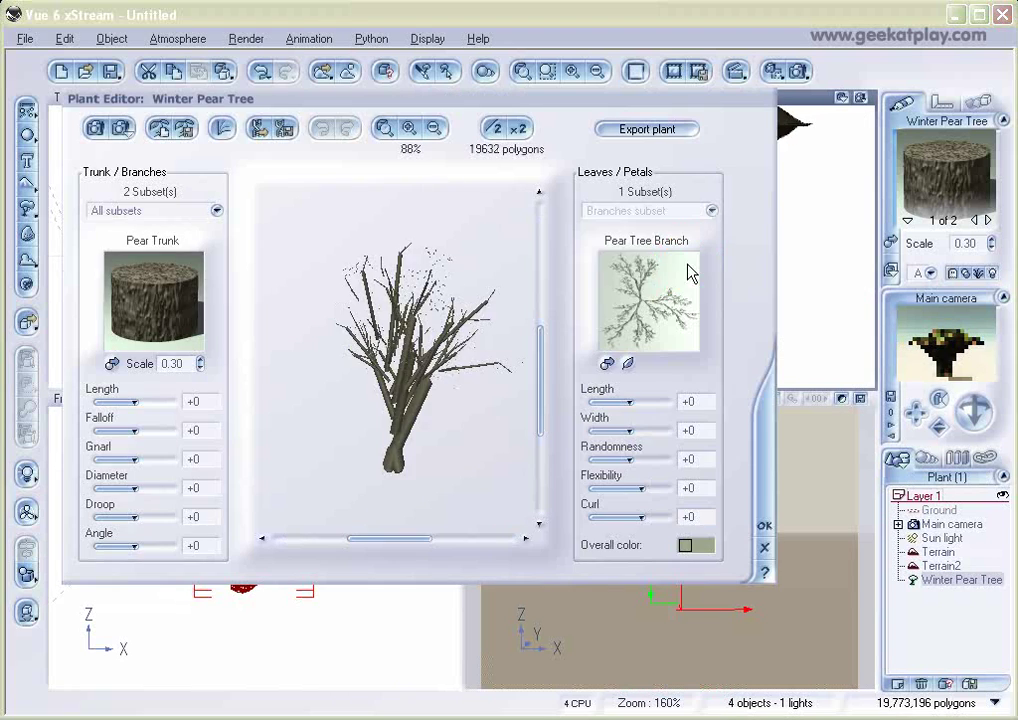
drag(125, 389, 141, 391)
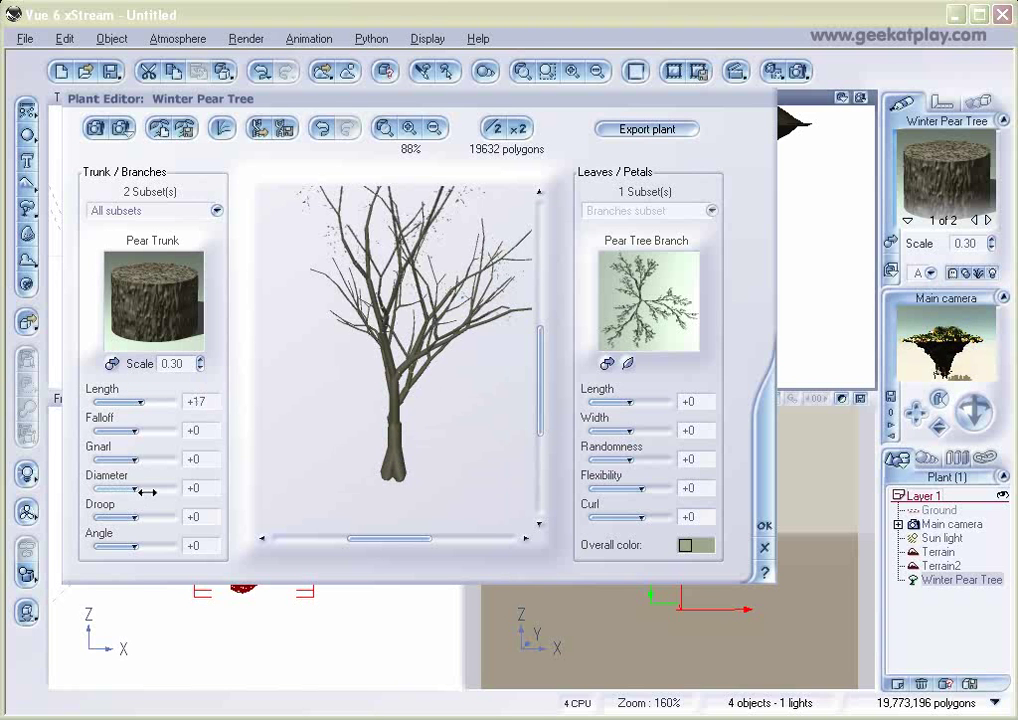
drag(135, 459, 160, 459)
drag(136, 430, 144, 426)
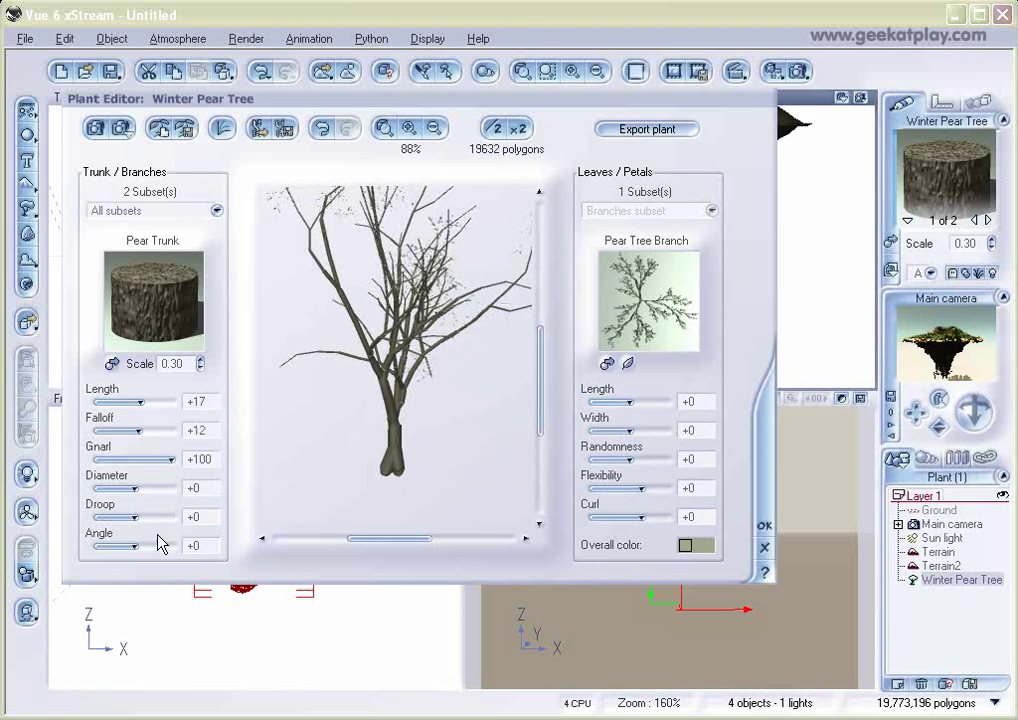
drag(142, 491, 162, 526)
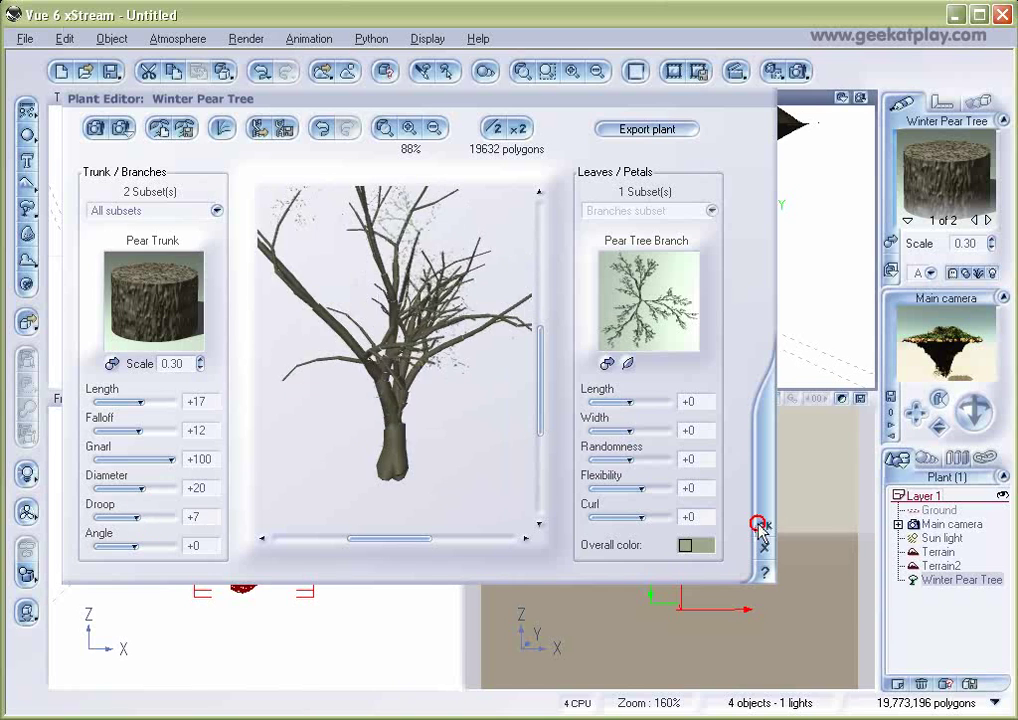
click(761, 526)
- Move the inverted pear tree up and forward so its branches hang from the lower terrain like roots, and run a brief test render
drag(679, 205, 677, 142)
drag(262, 246, 281, 260)
mouse_move(647, 125)
mouse_down()
mouse_move(641, 114)
mouse_move(630, 122)
mouse_up()
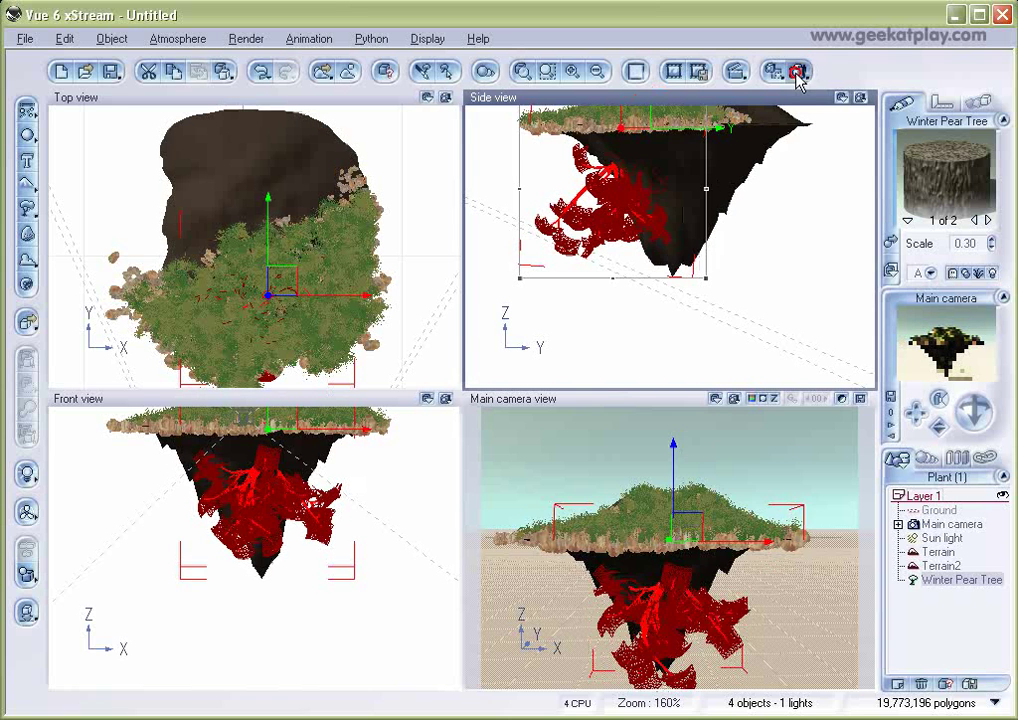
click(798, 72)
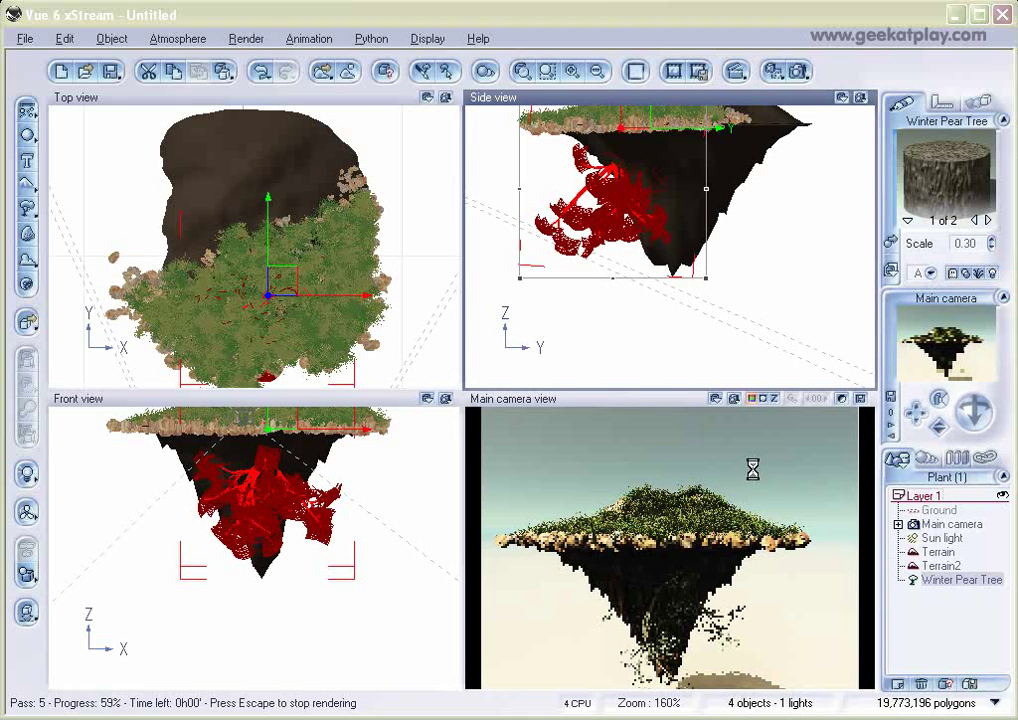
key(Escape)
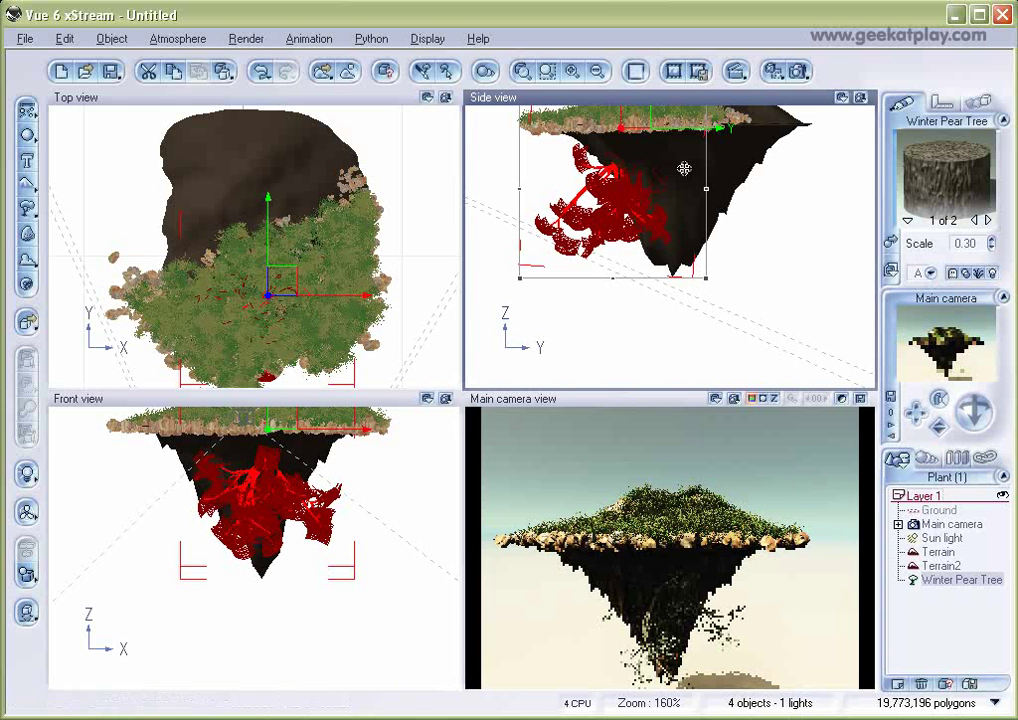
- Add a Sonneratia tree from the Trees plant collection to the scene
click(764, 182)
right_drag(763, 192, 723, 332)
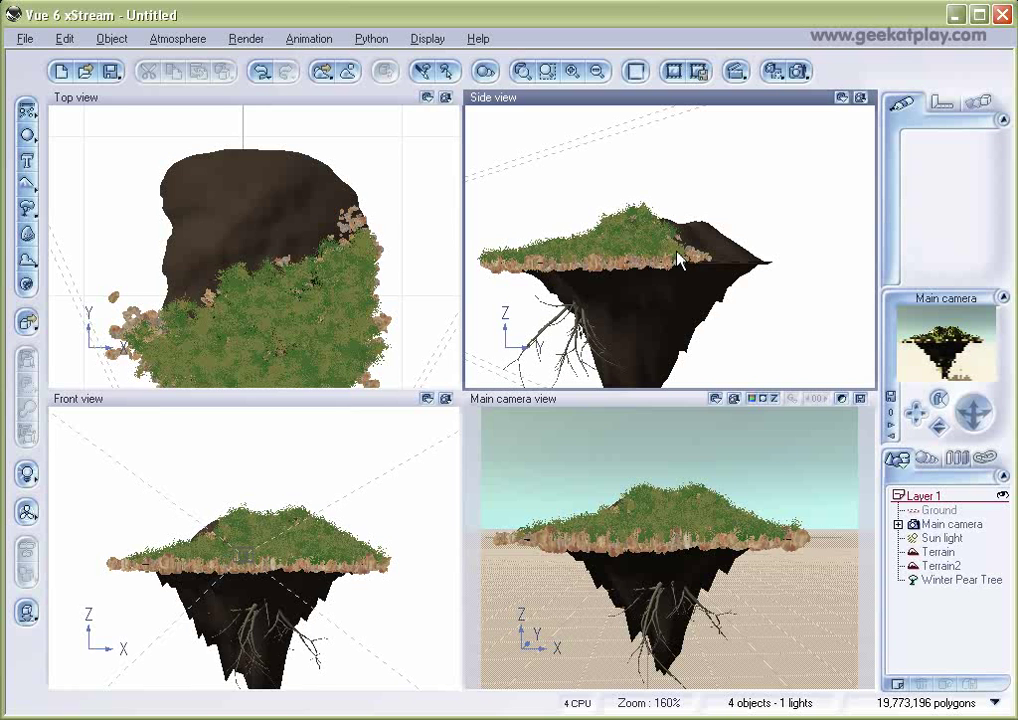
click(40, 212)
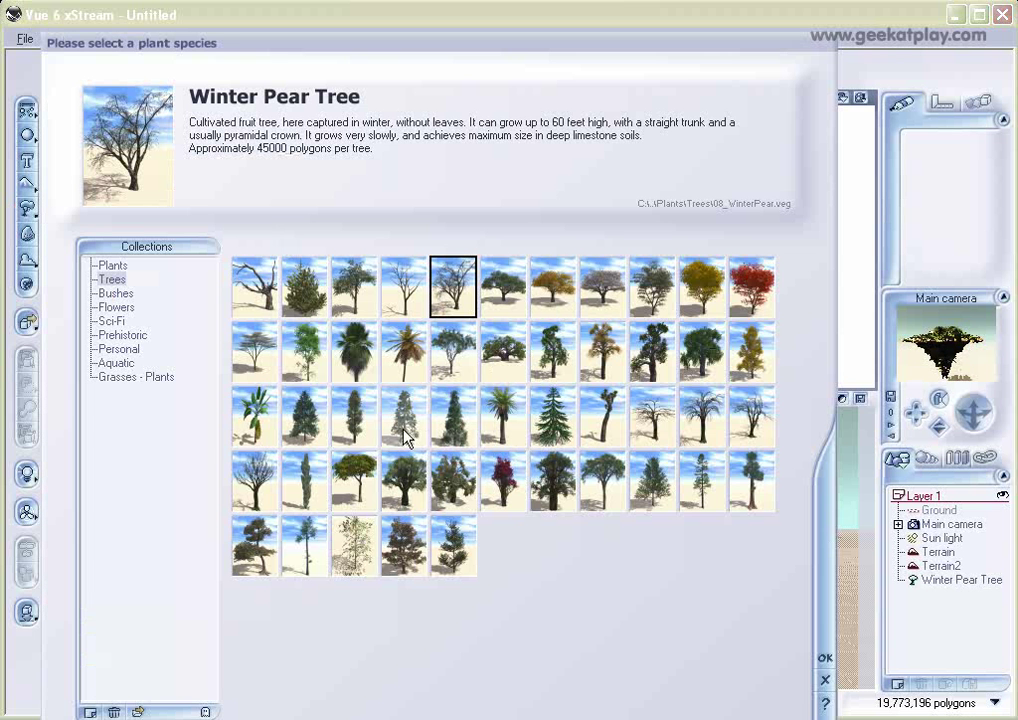
click(254, 545)
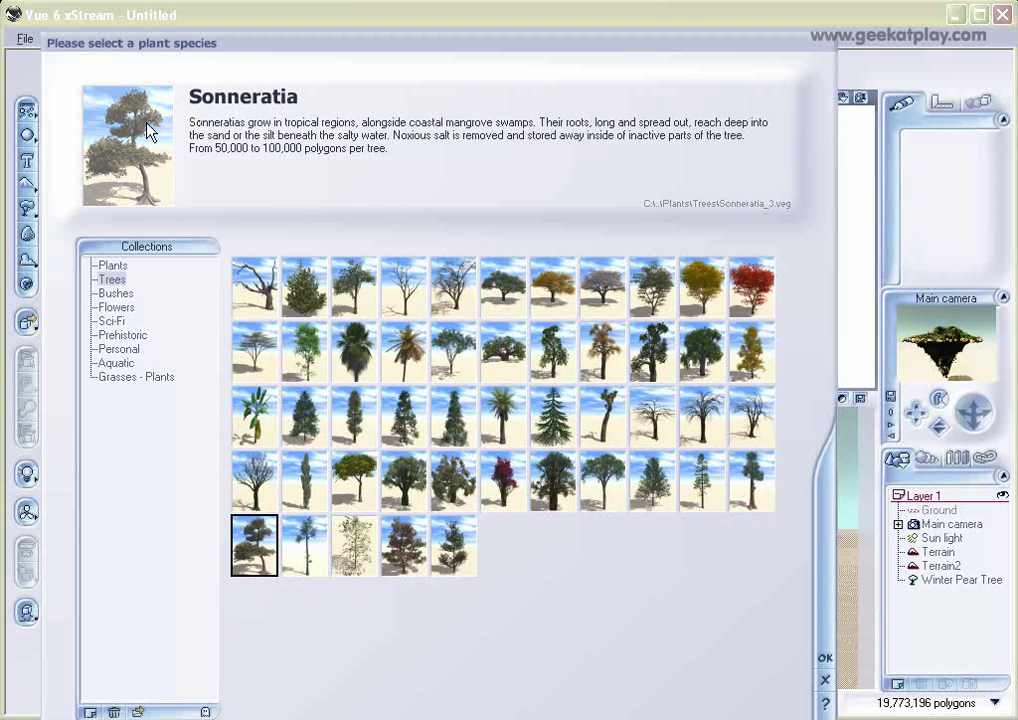
click(826, 661)
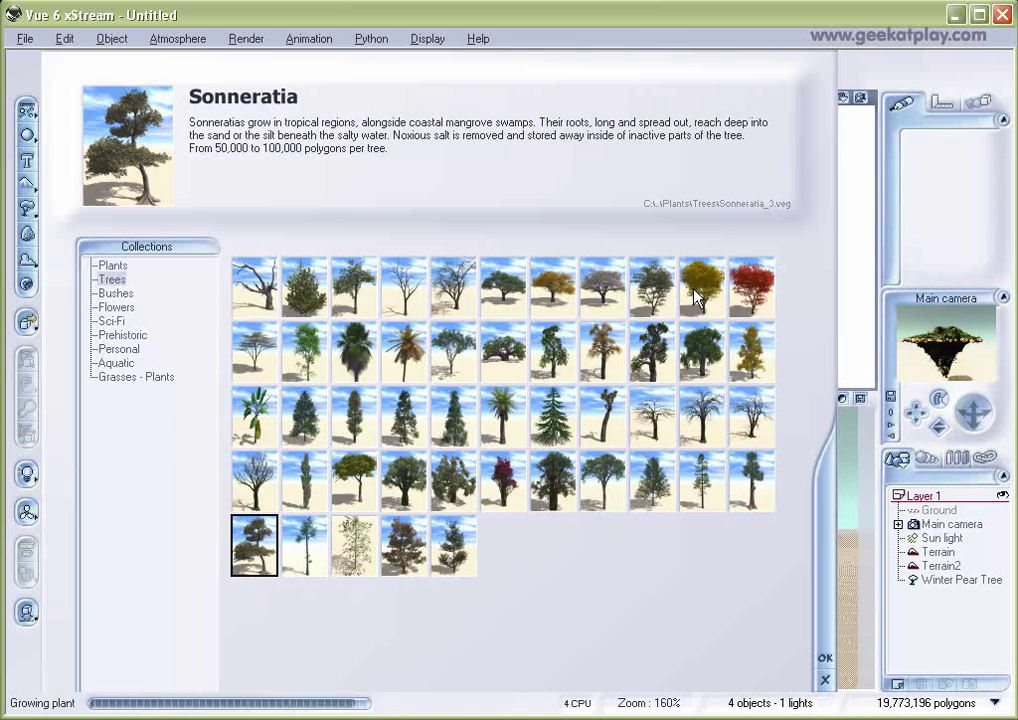
- Raise the Sonneratia tree onto the island's summit and shift it along positive X over the grassy part
right_drag(775, 302, 784, 175)
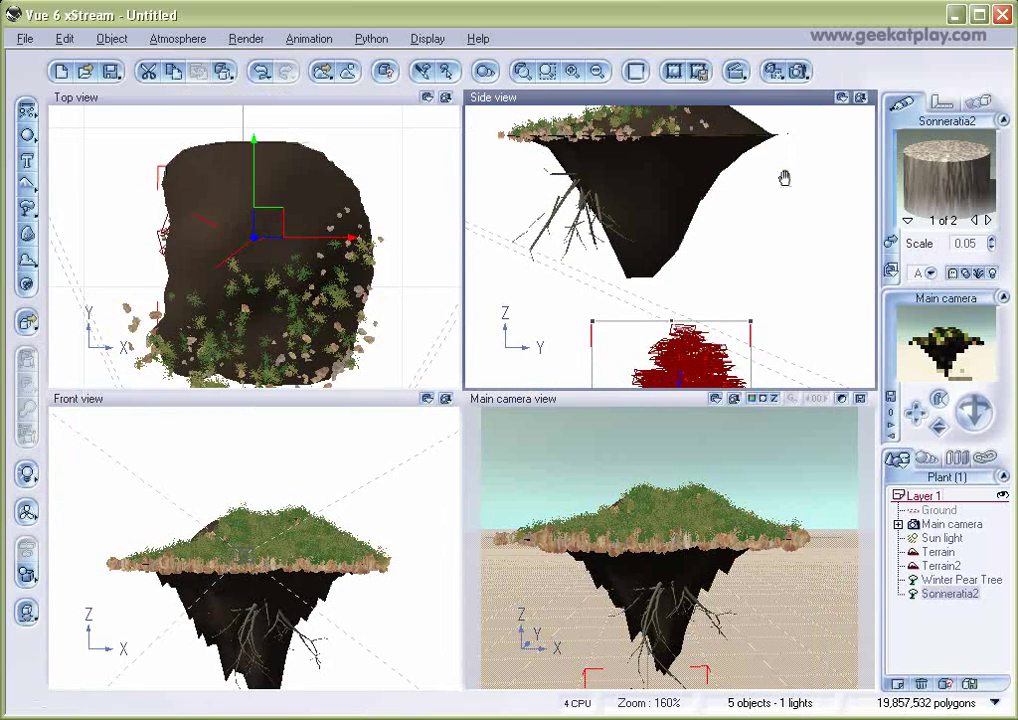
drag(683, 354, 686, 147)
right_drag(758, 204, 741, 341)
drag(688, 354, 666, 172)
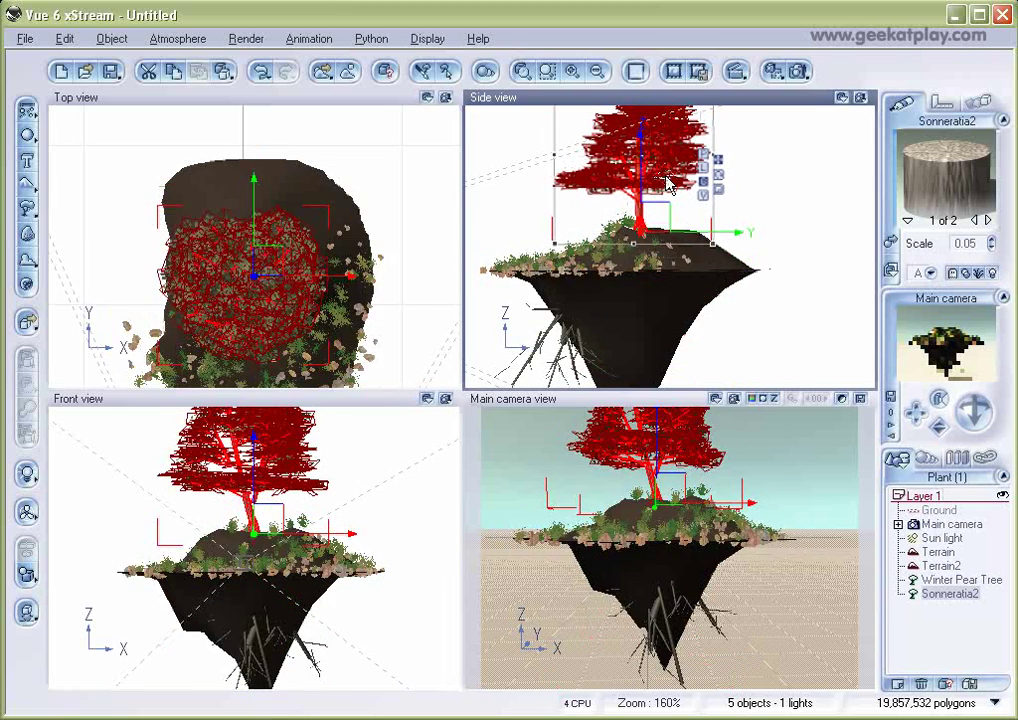
drag(266, 233, 310, 253)
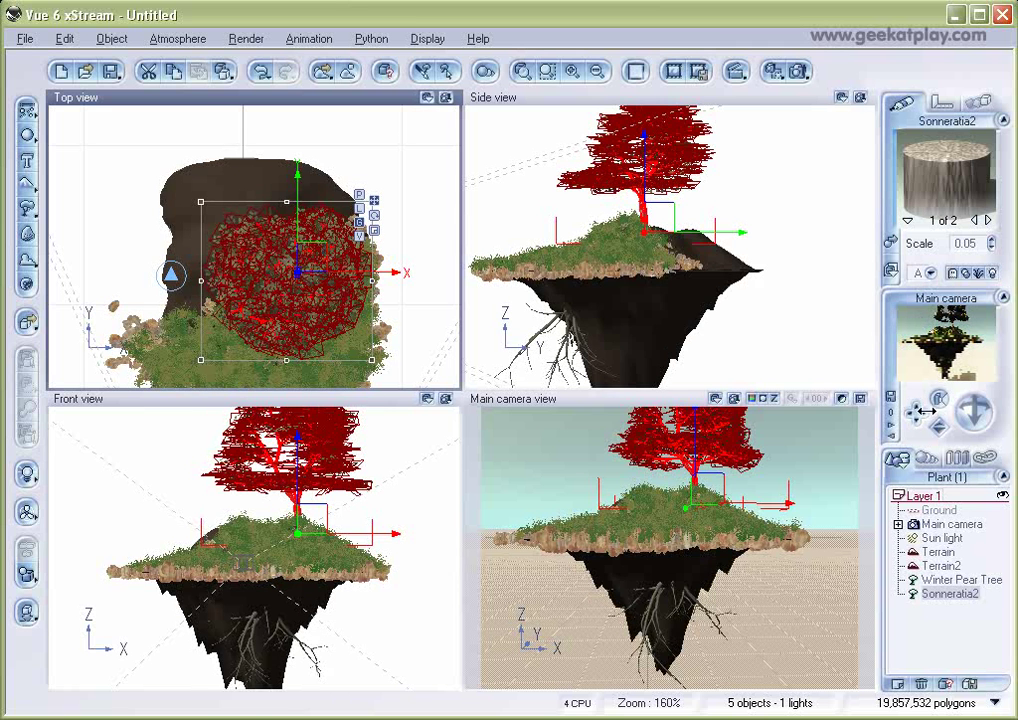
- Configure rendering to screen with a free user-defined aspect ratio and a picture size of 320 x 440 pixels
click(795, 72)
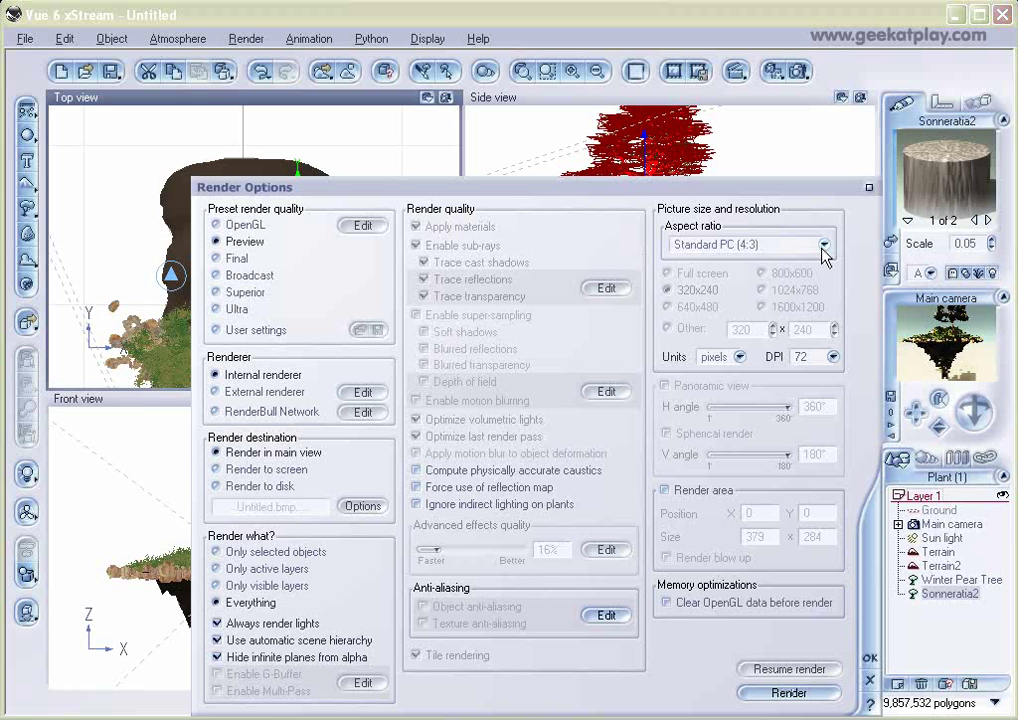
click(282, 469)
click(805, 244)
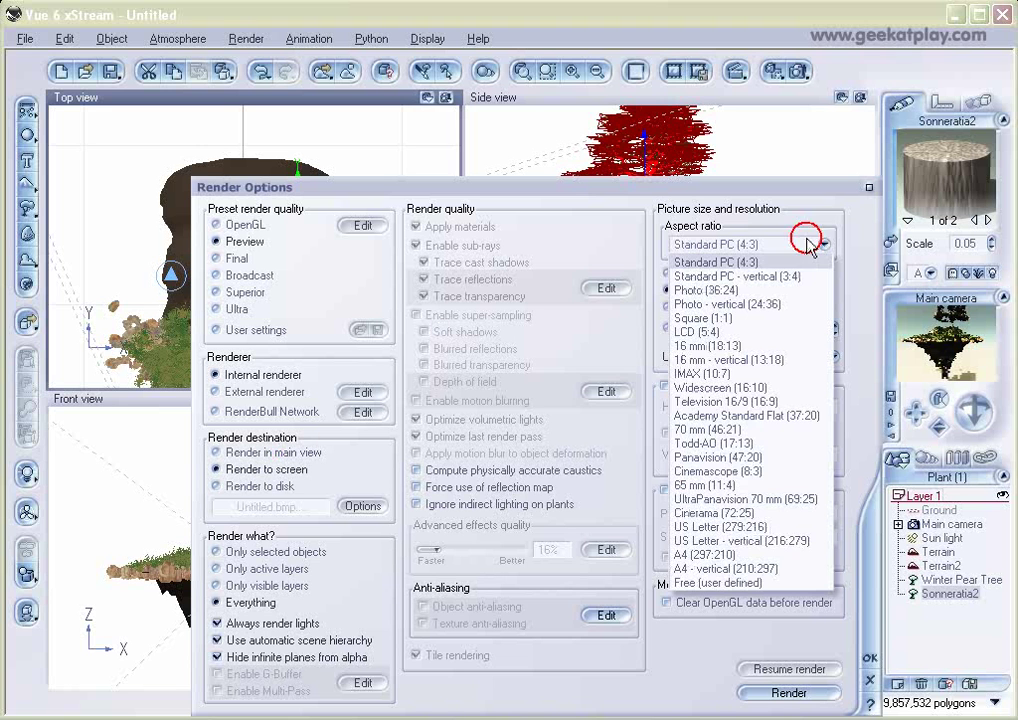
click(716, 583)
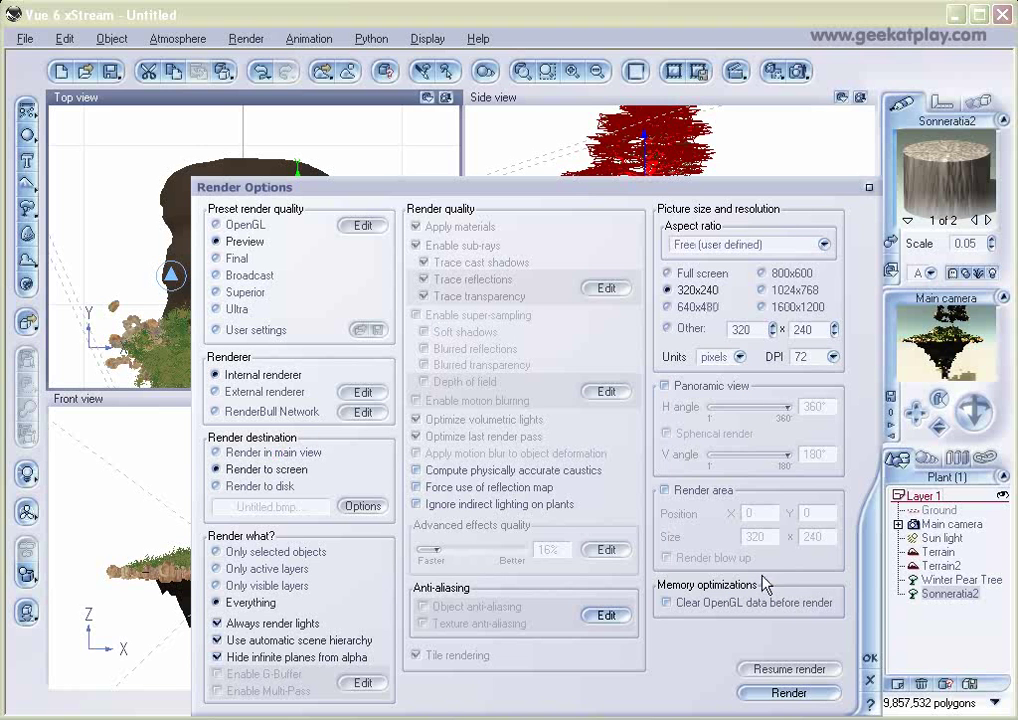
drag(835, 331, 835, 303)
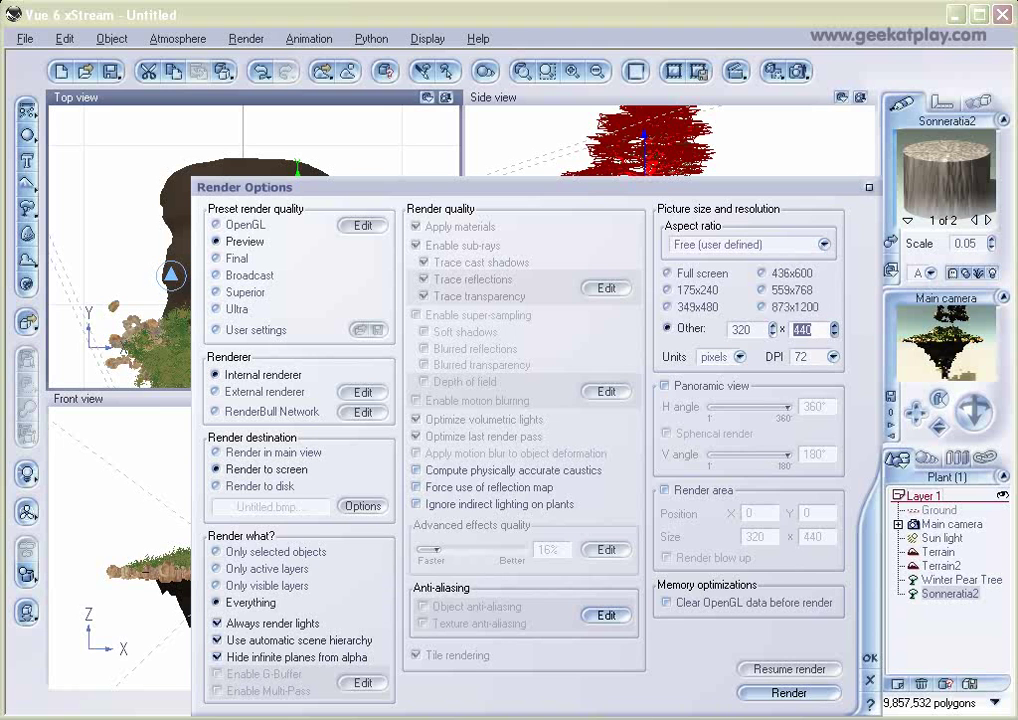
click(869, 657)
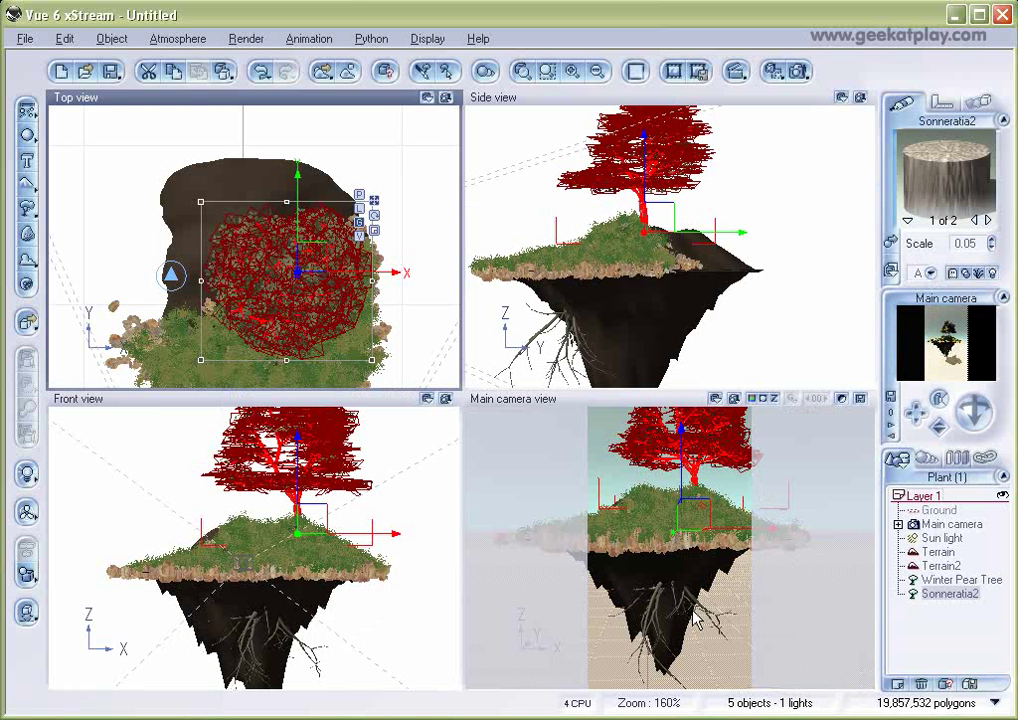
- Move the main camera closer to the island along positive Y and offset it along positive X so the island fills the vertical frame
click(945, 524)
right_drag(699, 251, 563, 234)
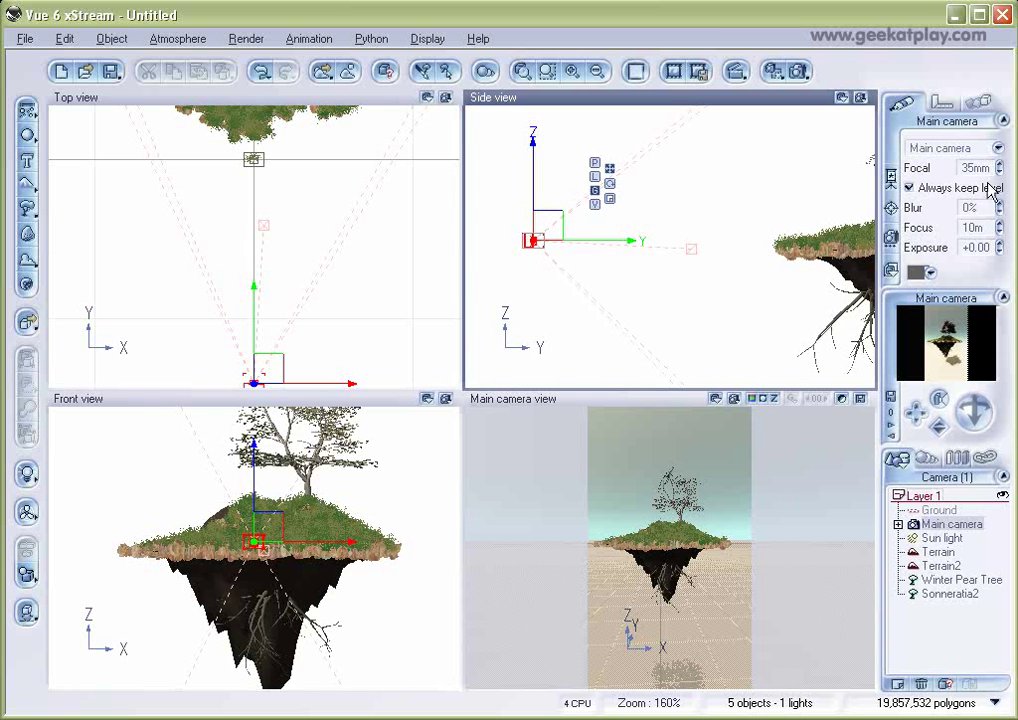
drag(609, 220, 713, 214)
drag(277, 200, 310, 214)
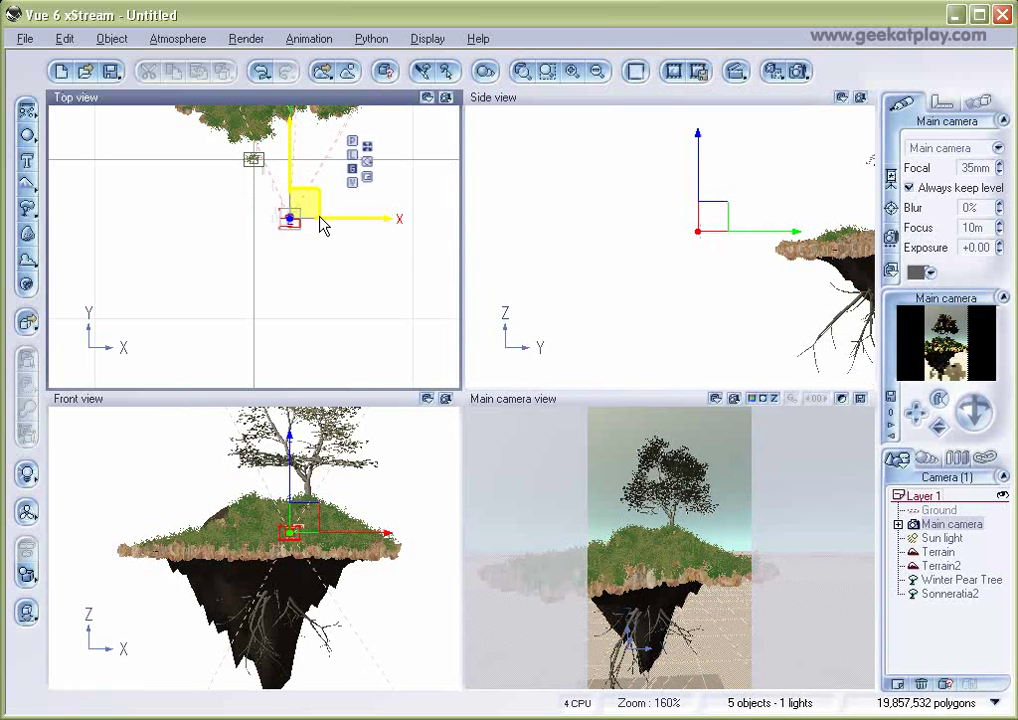
drag(316, 209, 343, 230)
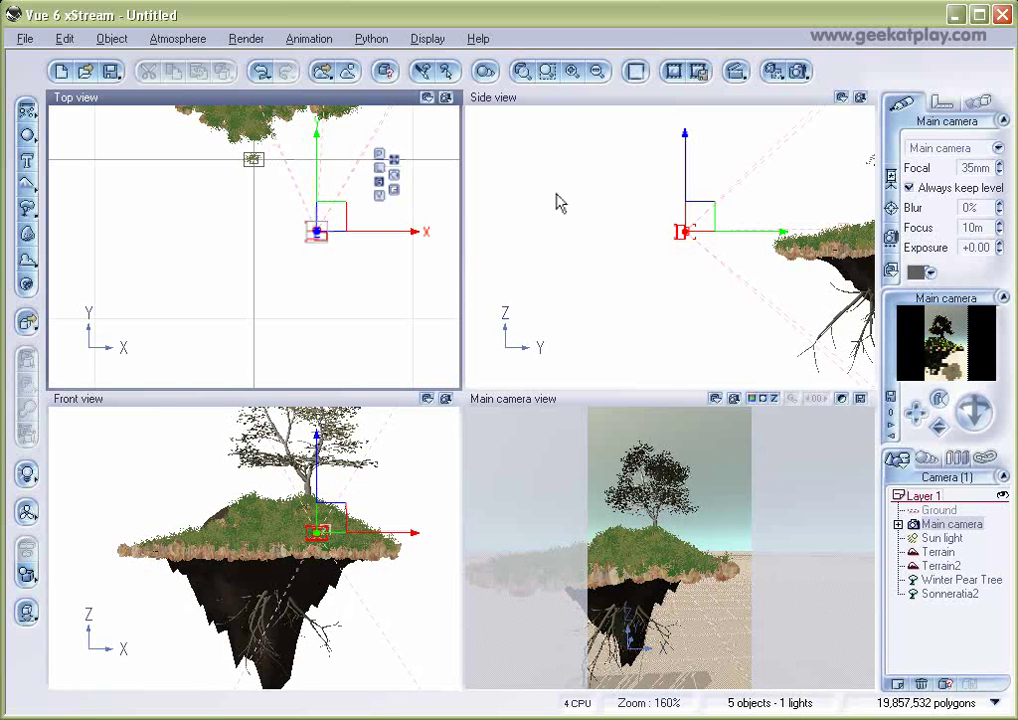
- Run a test render of the new camera view, stop it partway and close the render display
click(796, 76)
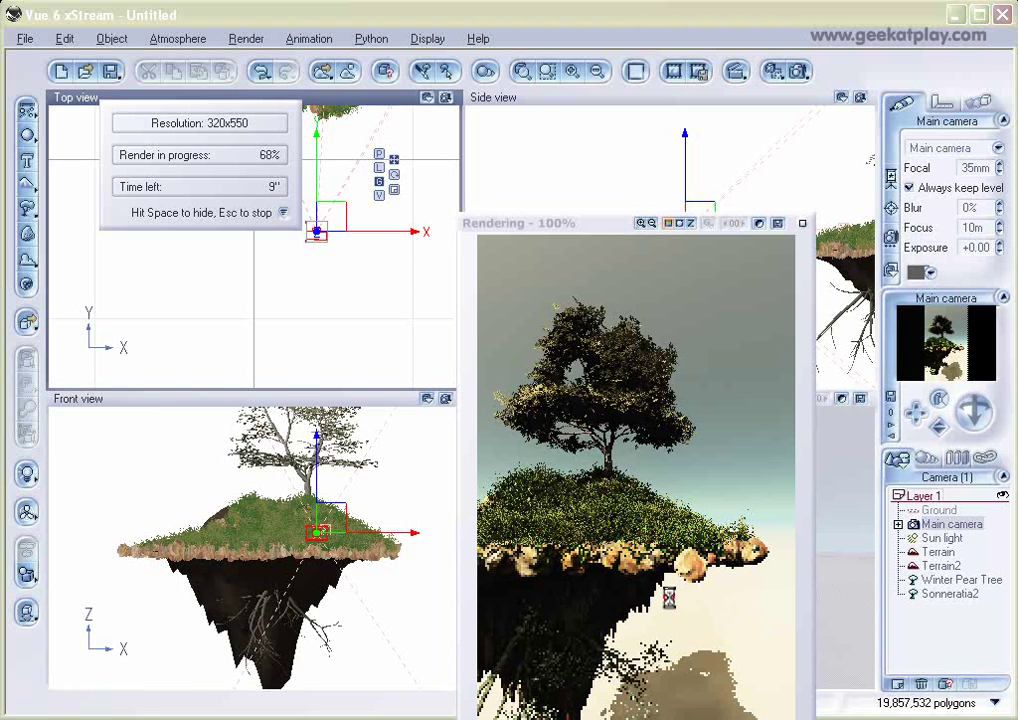
key(Escape)
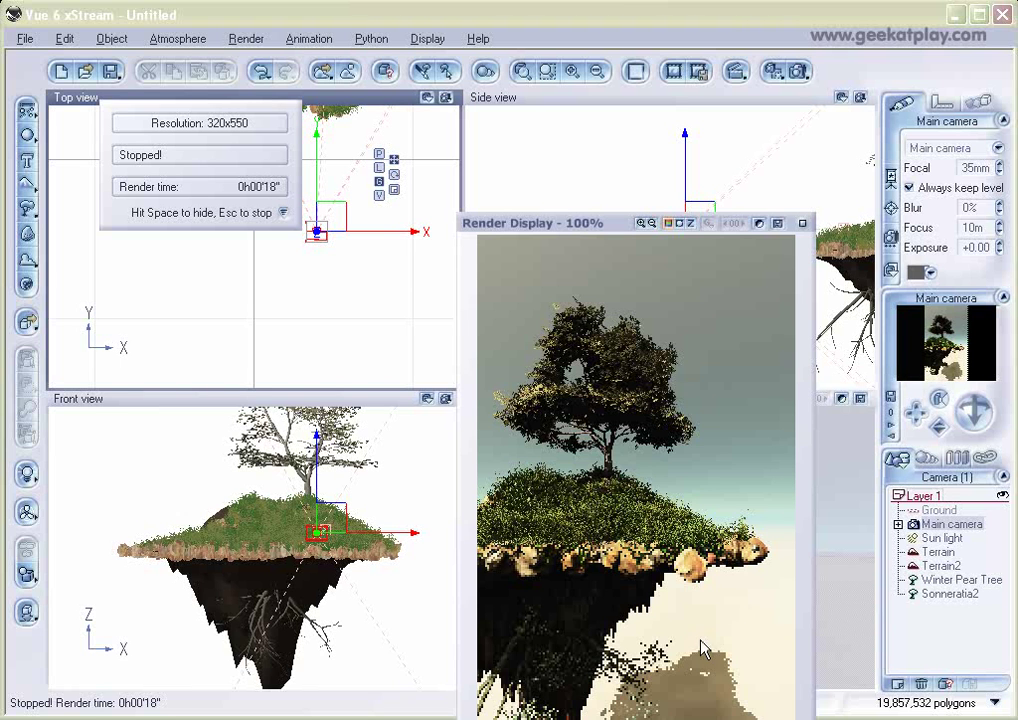
click(806, 223)
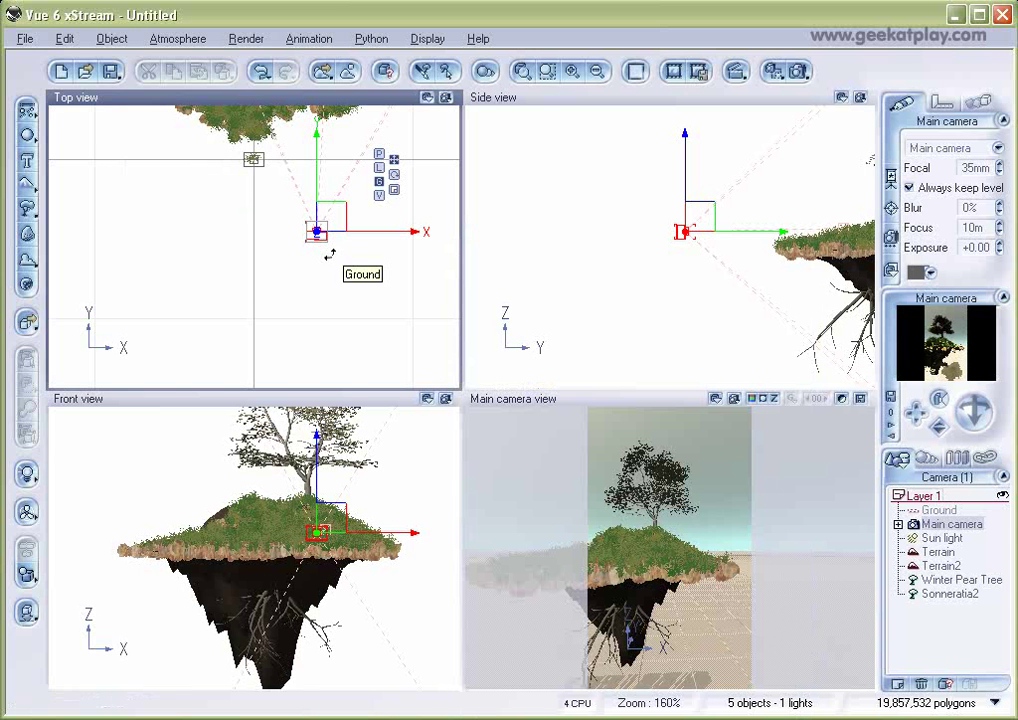
- Add a new terrain on the ground below the floating island and scale it up to span far beyond the island
click(668, 252)
scroll(670, 246, down, 3)
scroll(670, 245, up, 3)
right_drag(688, 280, 557, 246)
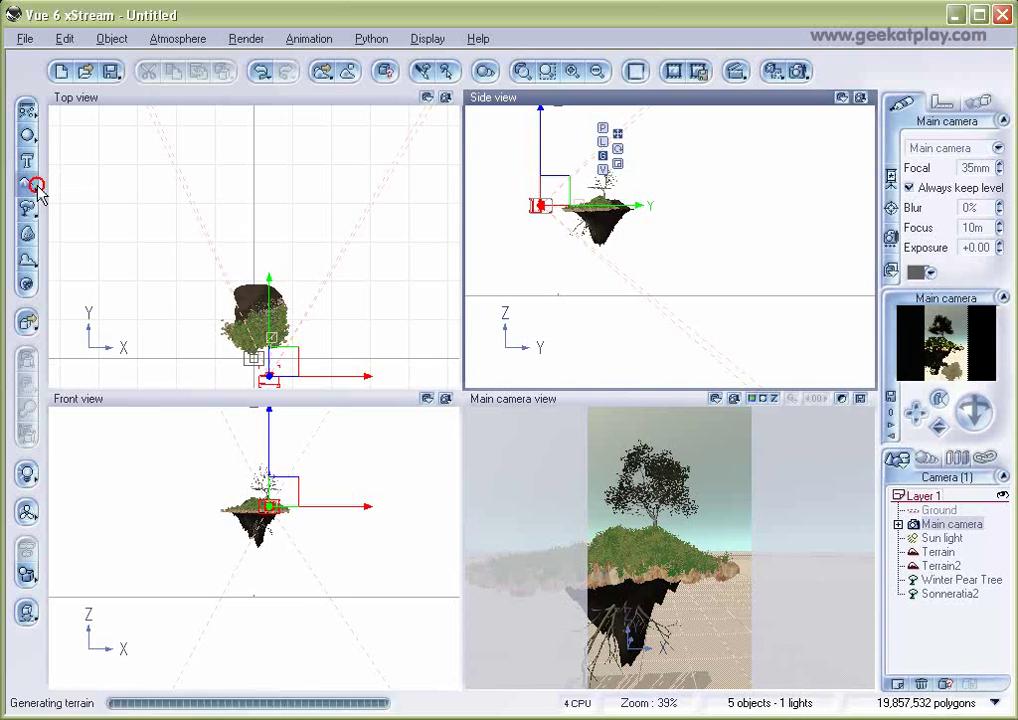
click(29, 184)
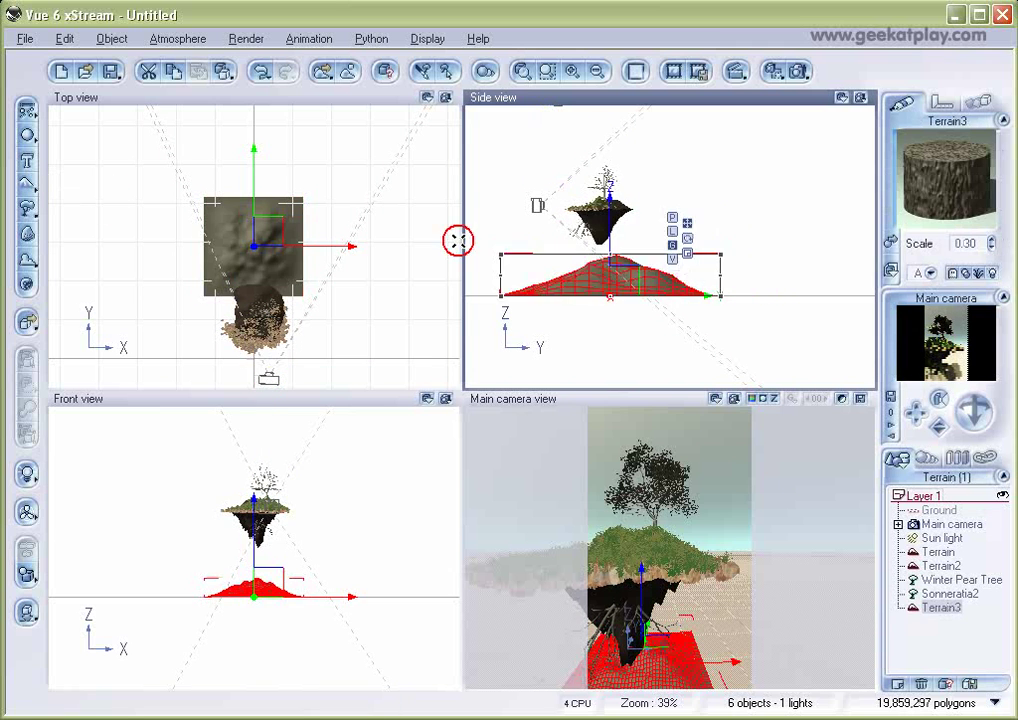
drag(592, 271, 312, 217)
- Flatten the new ground terrain into a low mound and shift it away from the camera along positive Y
drag(554, 259, 743, 252)
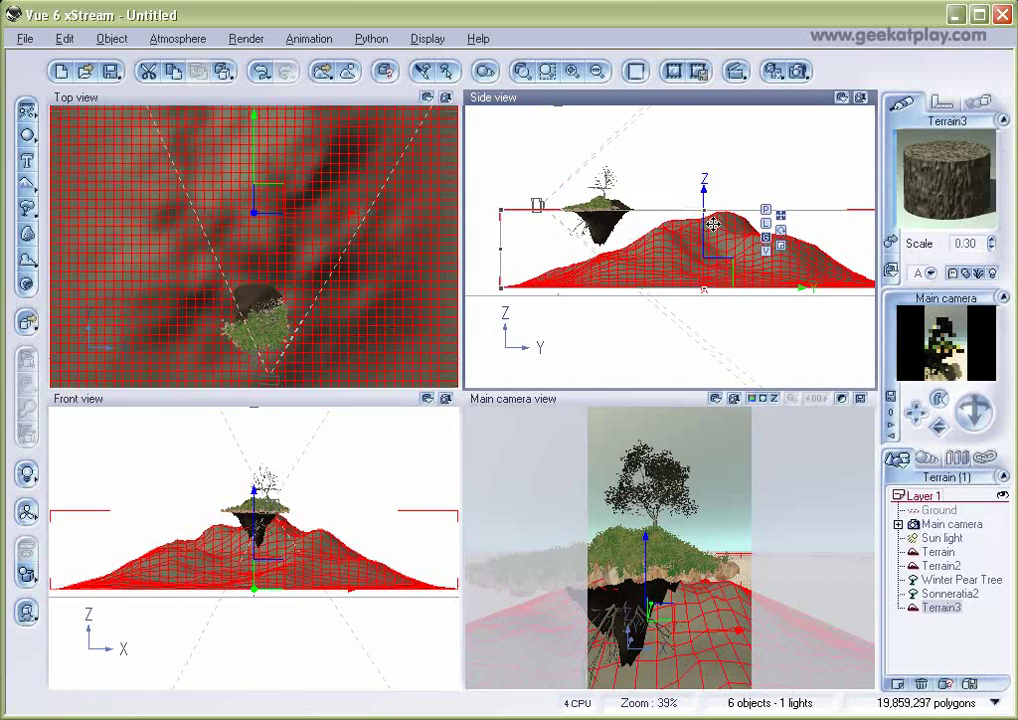
drag(712, 213, 733, 296)
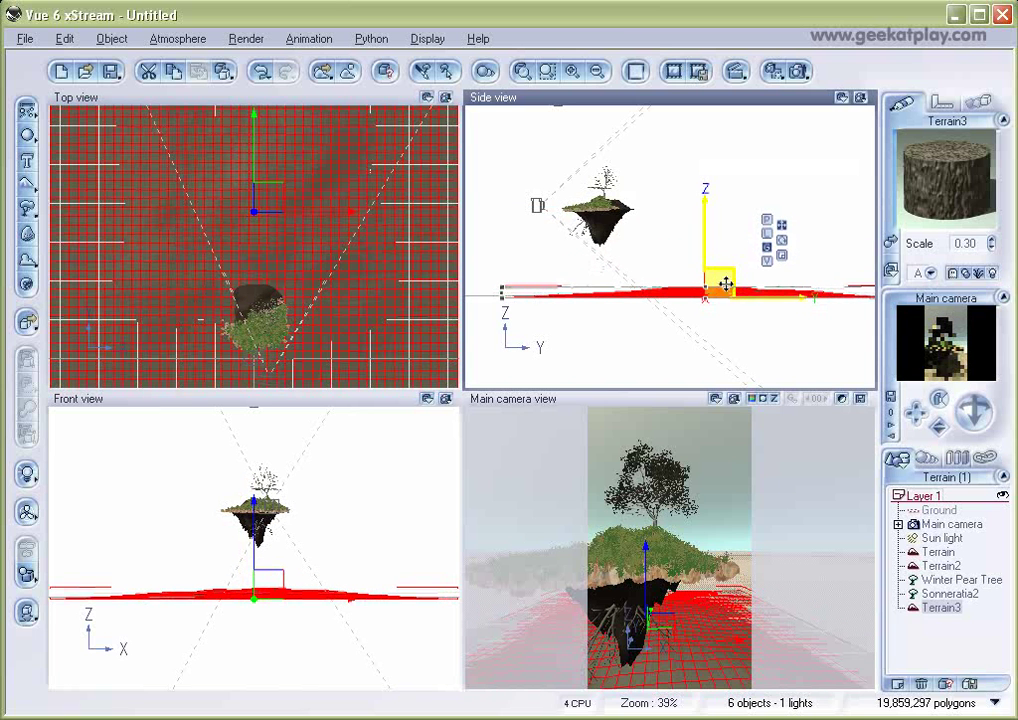
drag(709, 265, 752, 283)
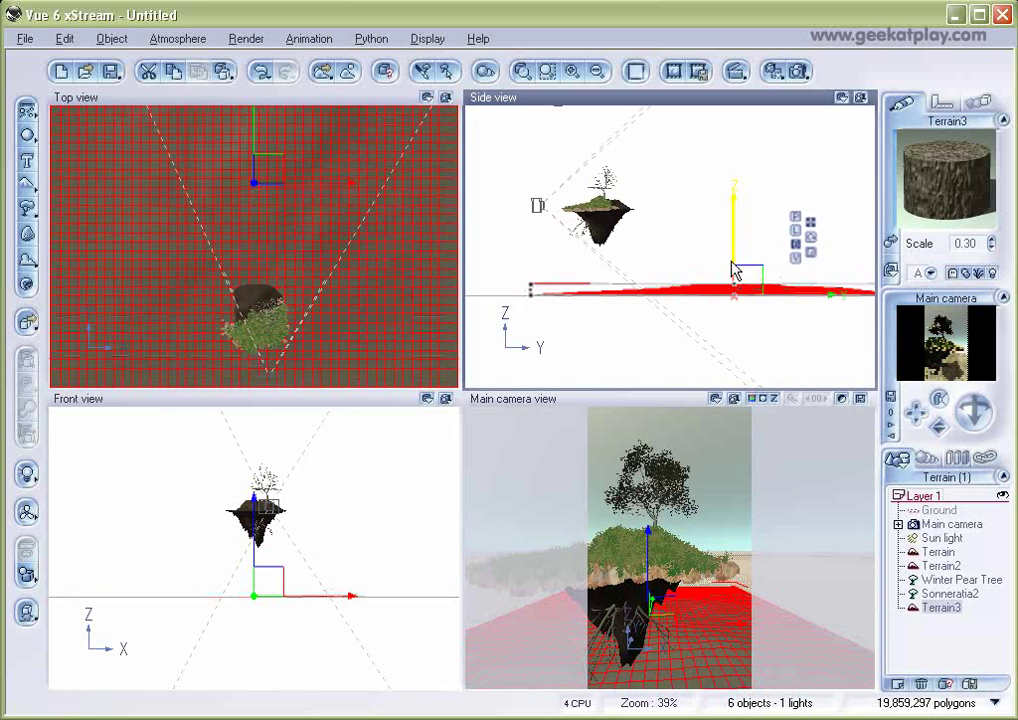
- Assign the Vegetation & Orange Rocks material from the Landscapes collection to the new ground terrain
click(891, 244)
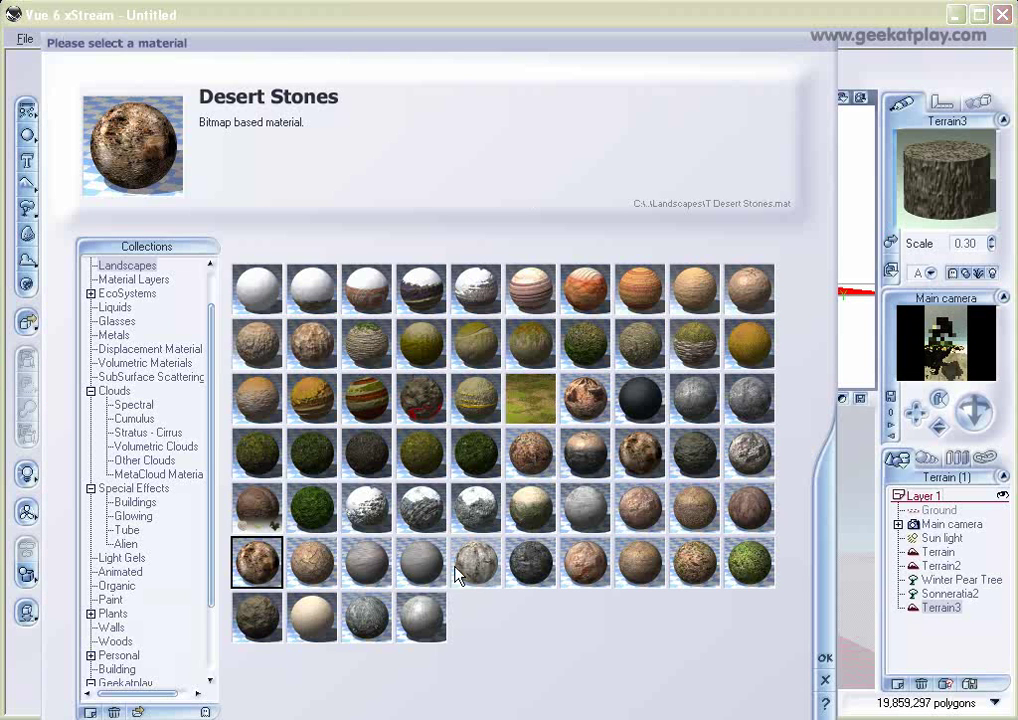
click(257, 455)
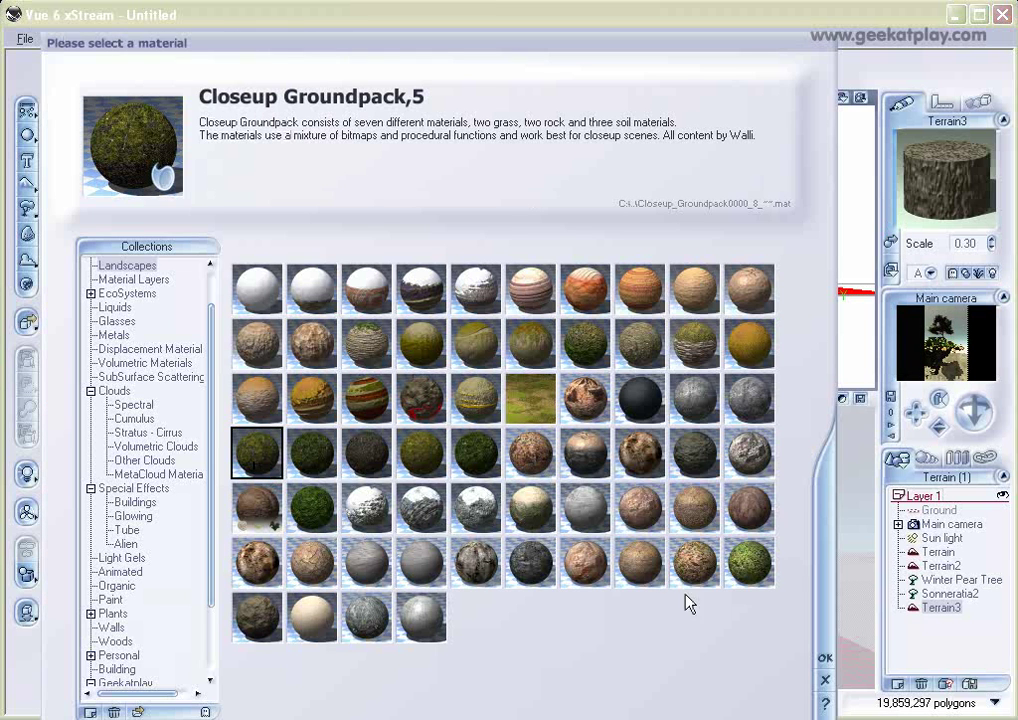
click(697, 565)
click(822, 659)
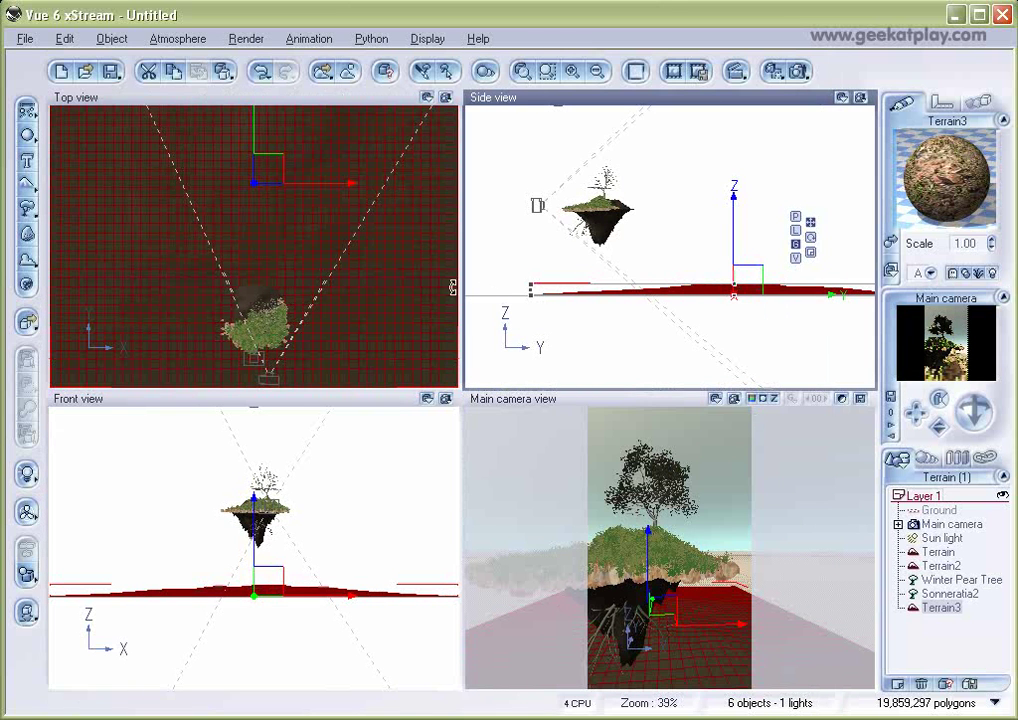
- Add the Summer Cherry Tree species to the EcoSystem Painter's population as the item to paint
click(385, 72)
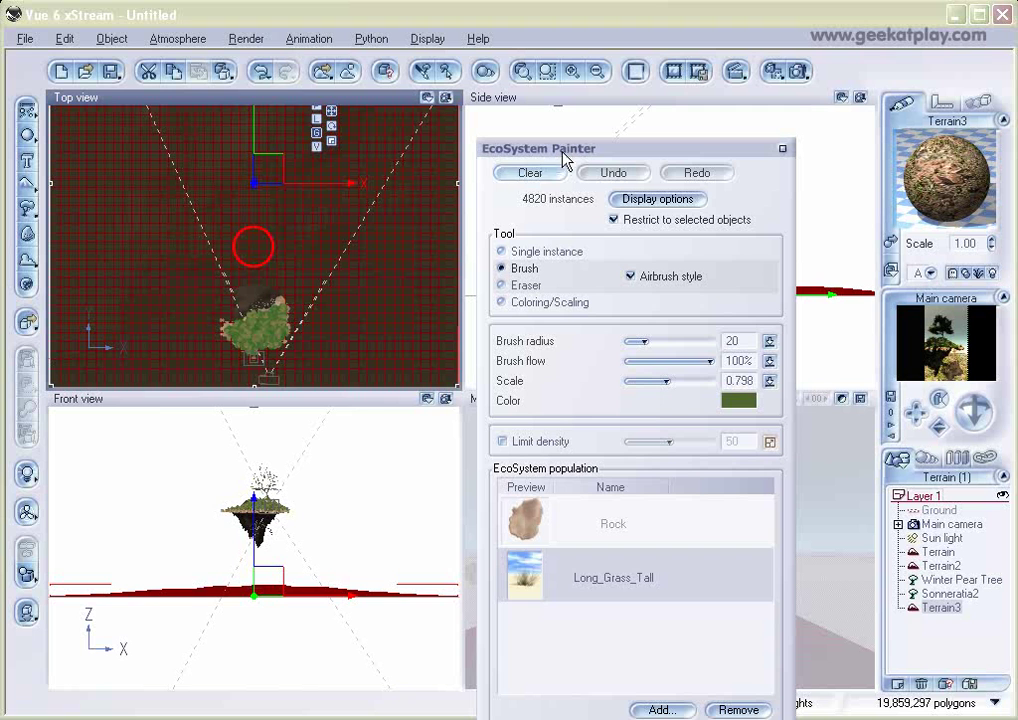
click(718, 600)
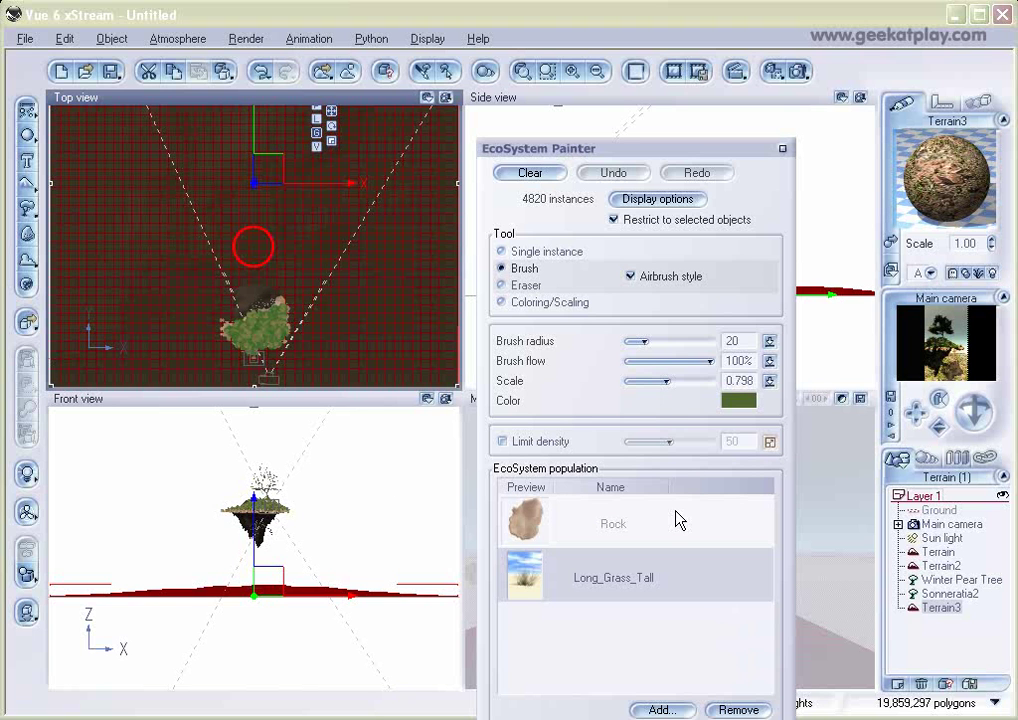
click(564, 561)
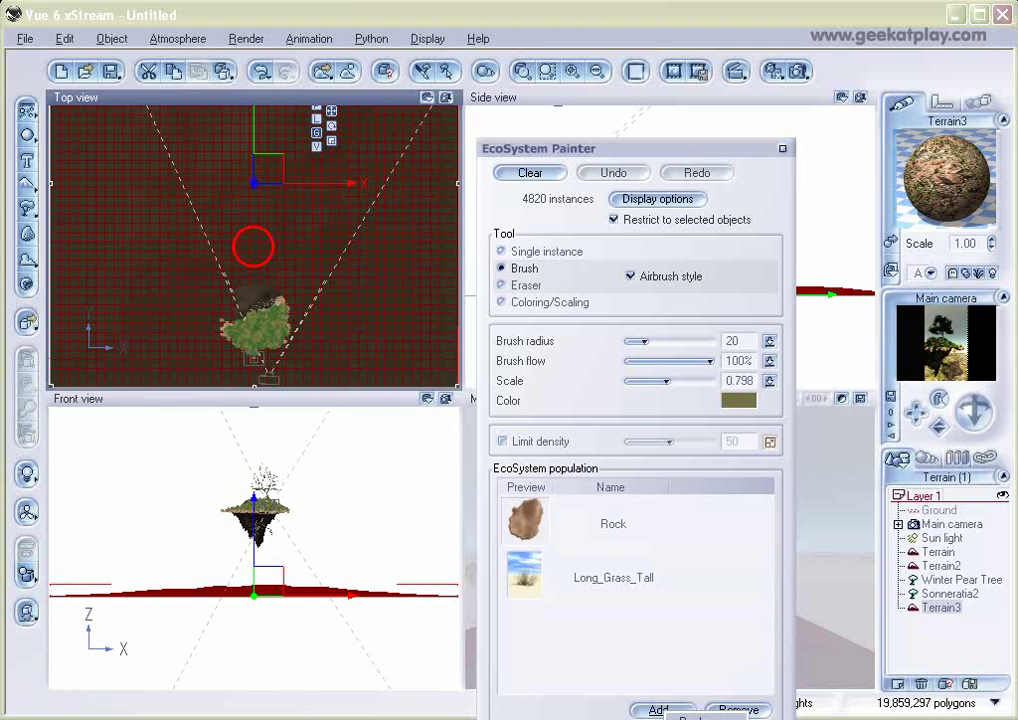
click(658, 710)
click(486, 285)
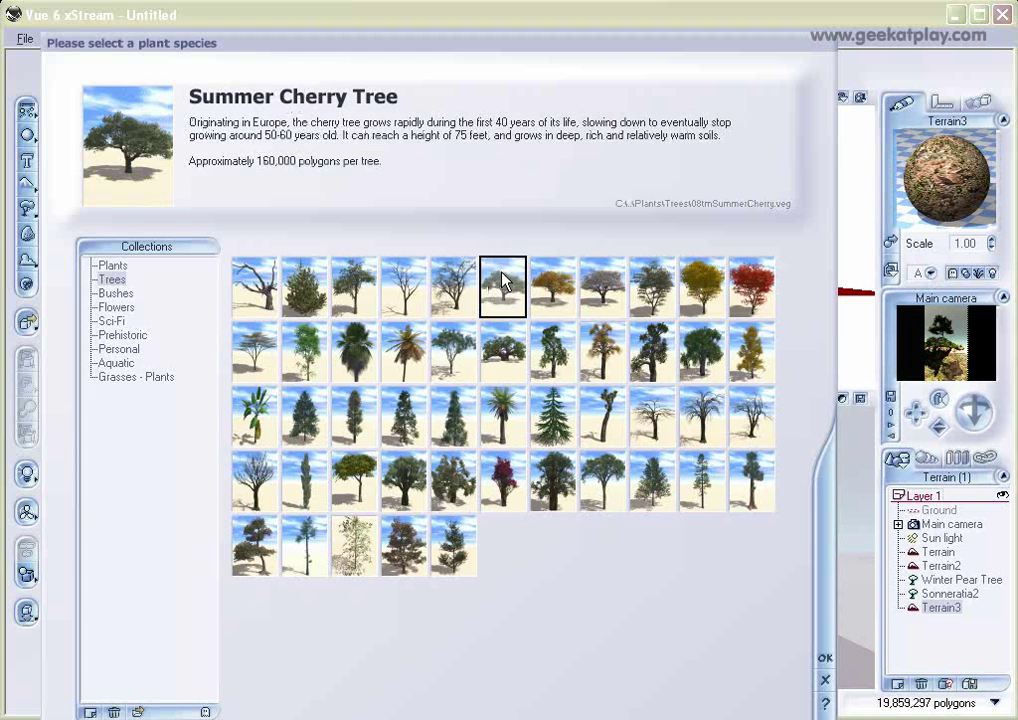
click(822, 657)
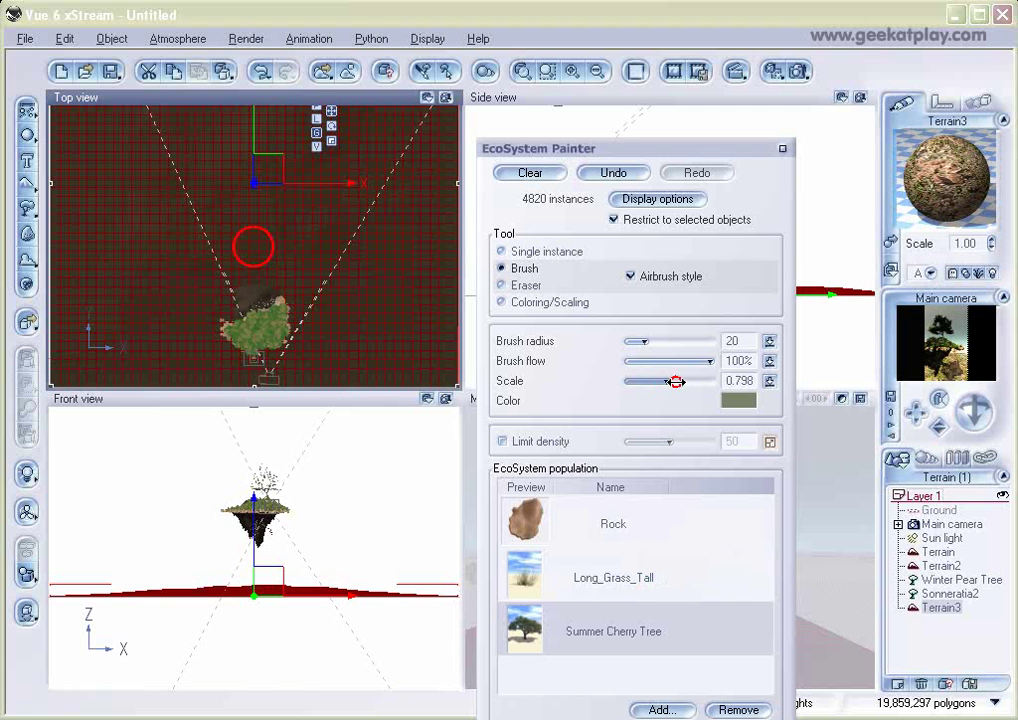
- Paint Summer Cherry Trees at scale 0.563 over the part of the ground terrain within the camera's field of view
mouse_move(312, 300)
mouse_down()
mouse_move(291, 291)
mouse_move(386, 332)
mouse_up()
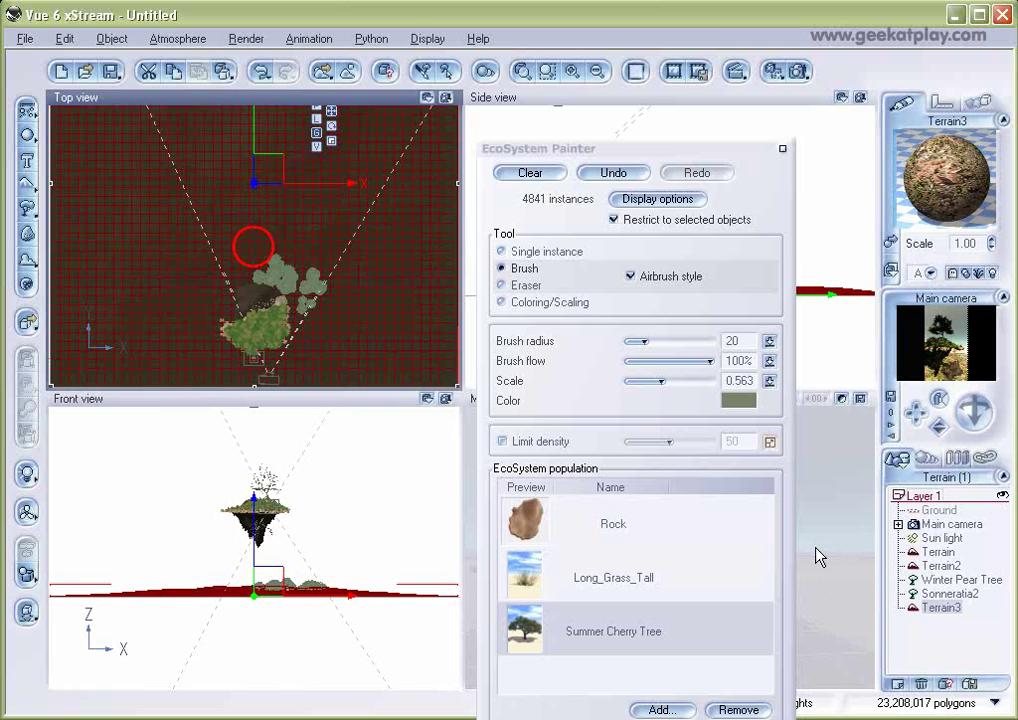
right_drag(349, 254, 416, 210)
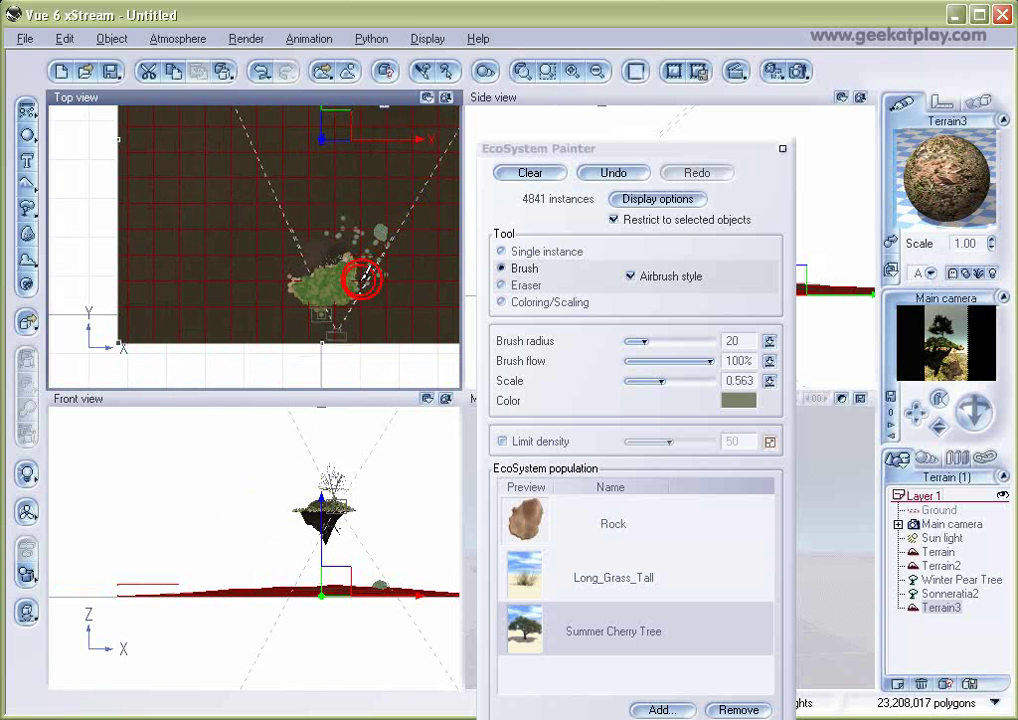
drag(366, 272, 452, 305)
mouse_move(337, 261)
mouse_down()
mouse_move(308, 230)
mouse_move(330, 168)
mouse_move(292, 136)
mouse_move(365, 175)
mouse_move(325, 181)
mouse_move(337, 208)
mouse_move(346, 202)
mouse_up()
right_drag(387, 168, 357, 296)
mouse_move(328, 203)
mouse_down()
mouse_move(274, 153)
mouse_move(274, 135)
mouse_move(263, 194)
mouse_up()
mouse_move(384, 175)
mouse_down()
mouse_move(418, 215)
mouse_move(395, 283)
mouse_move(254, 239)
mouse_move(220, 159)
mouse_move(352, 136)
mouse_move(345, 151)
mouse_up()
right_drag(345, 151, 322, 249)
mouse_move(322, 249)
mouse_down()
mouse_move(291, 173)
mouse_move(382, 182)
mouse_move(320, 170)
mouse_move(338, 197)
mouse_move(294, 304)
mouse_up()
right_drag(294, 304, 261, 74)
drag(264, 212, 250, 289)
- Test-render the painted forest below the island, stop it partway, and close the render display and the EcoSystem Painter
drag(714, 152, 432, 108)
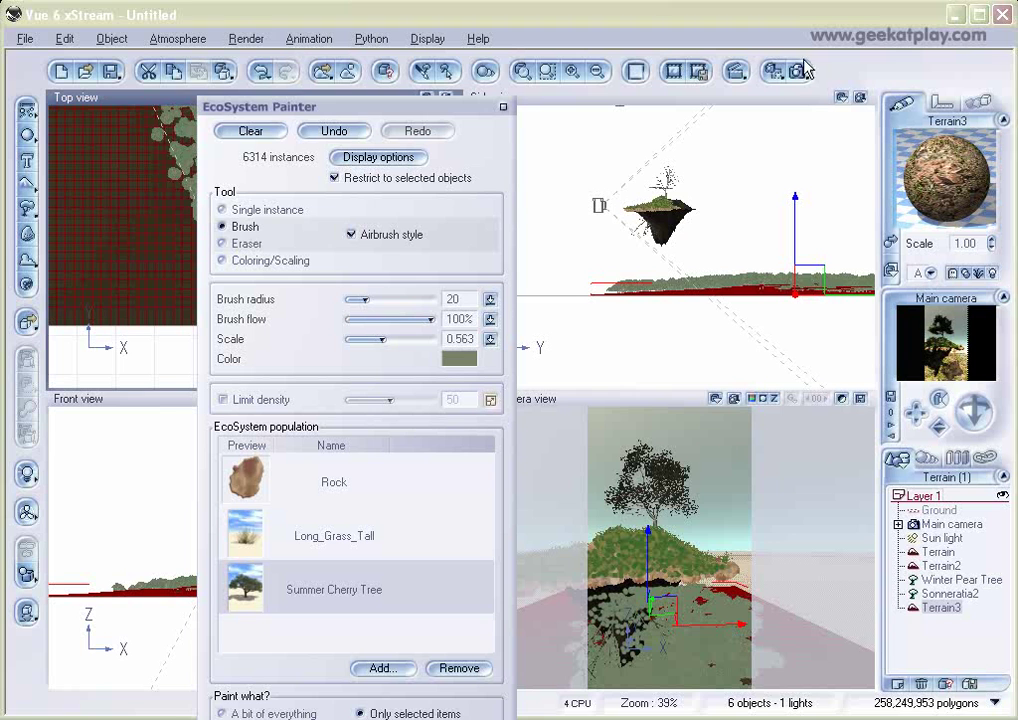
click(772, 68)
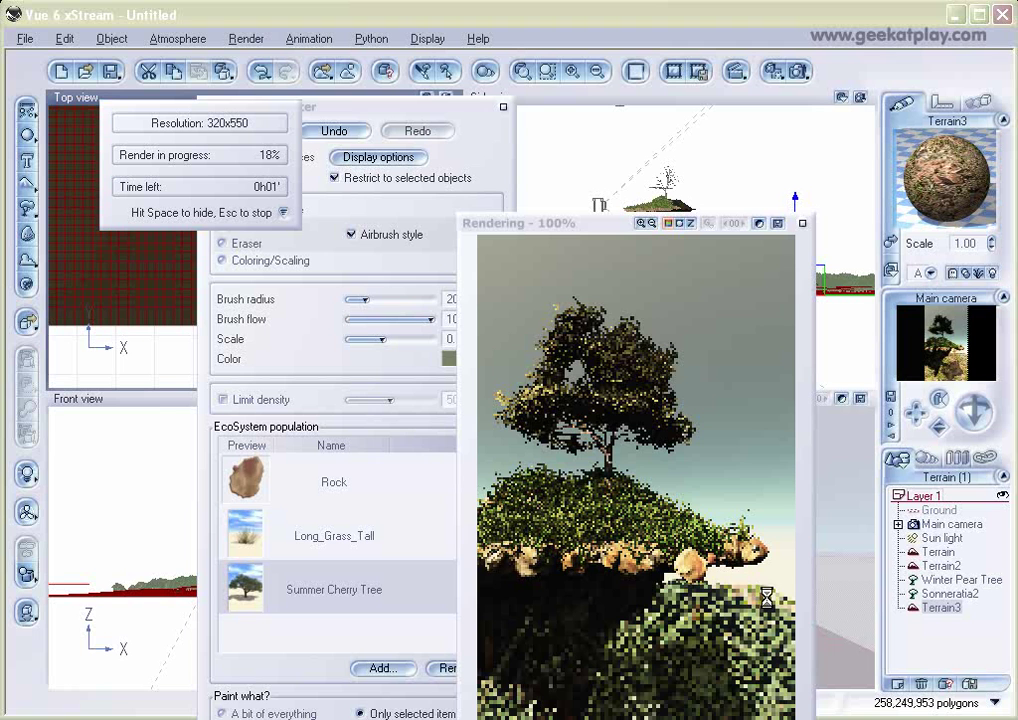
key(Escape)
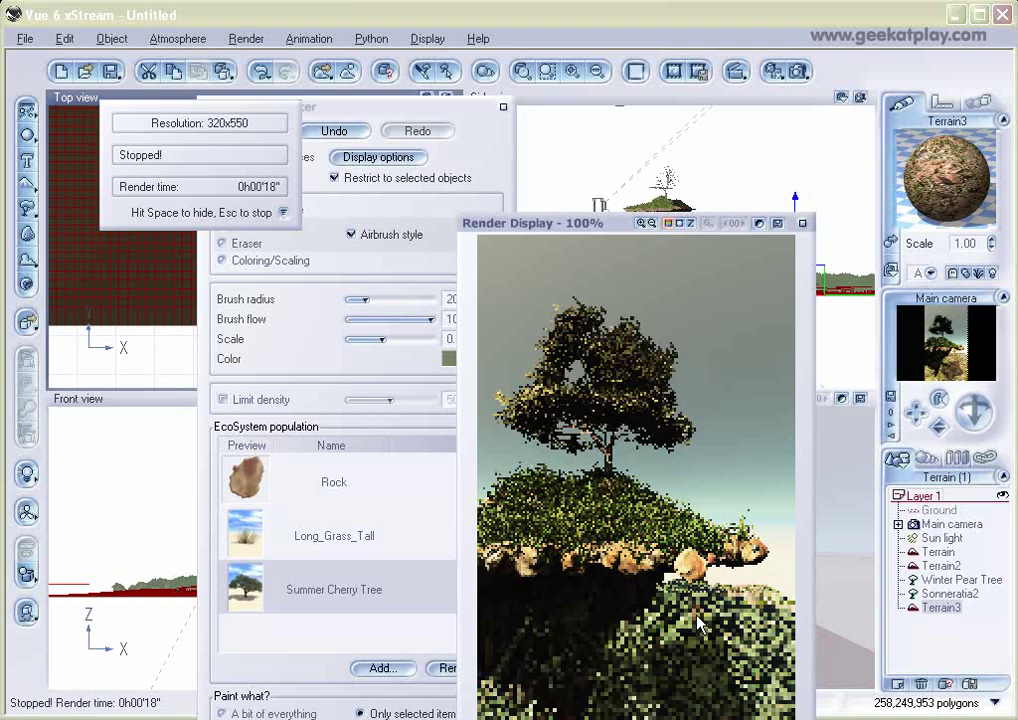
click(802, 223)
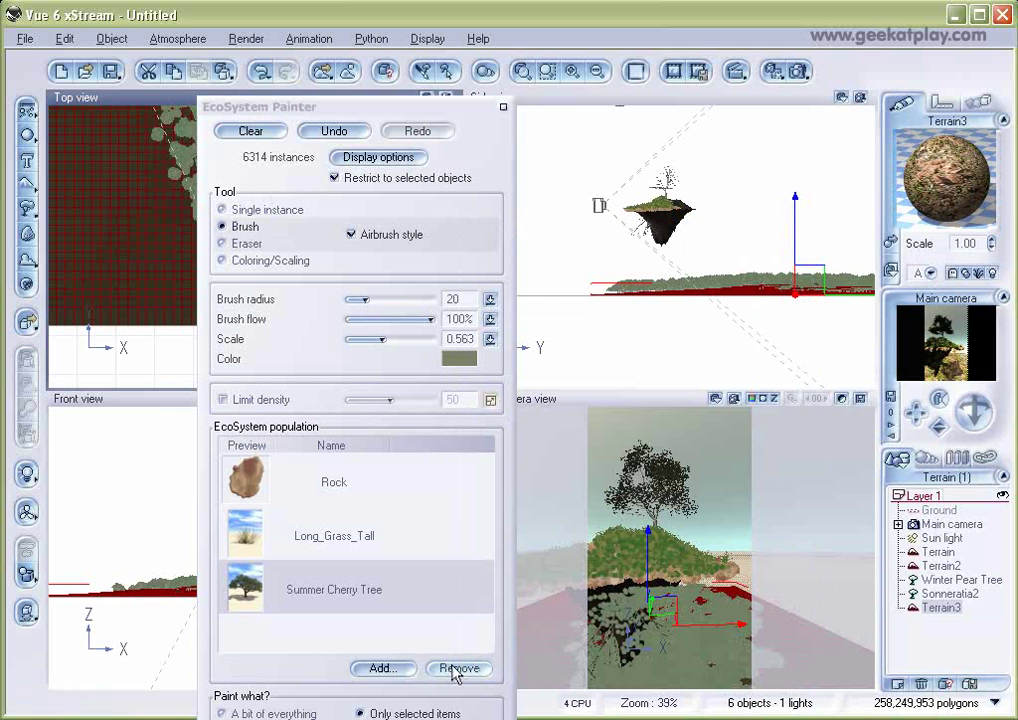
click(502, 107)
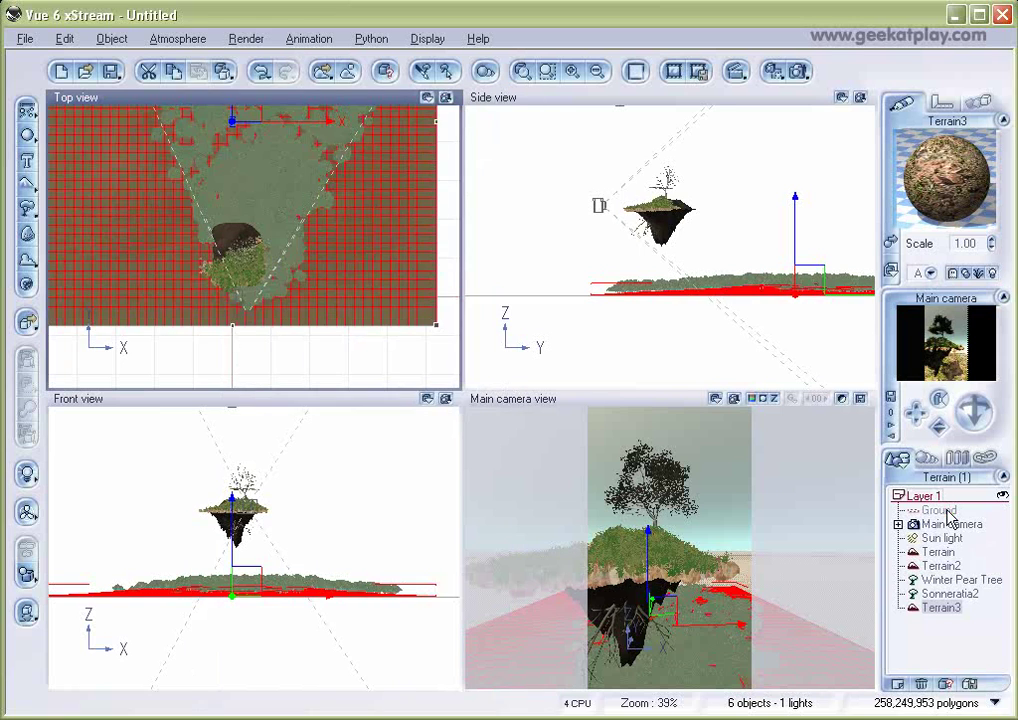
- Assign the green vegetation material from the Landscapes collection to the Ground plane
click(935, 510)
click(891, 241)
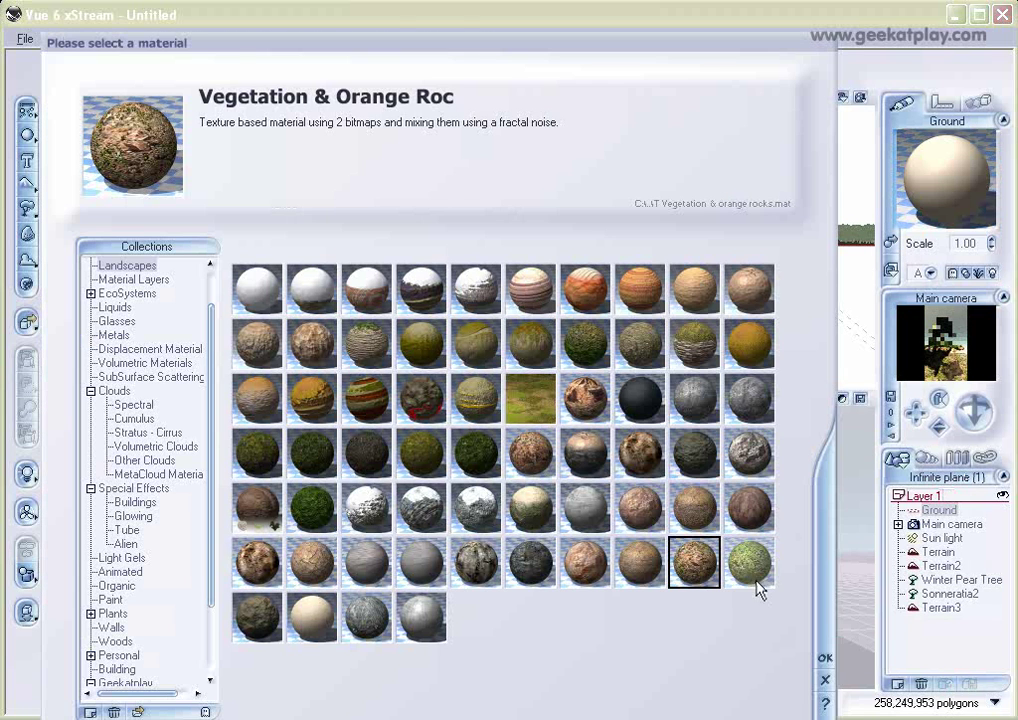
click(750, 558)
click(825, 660)
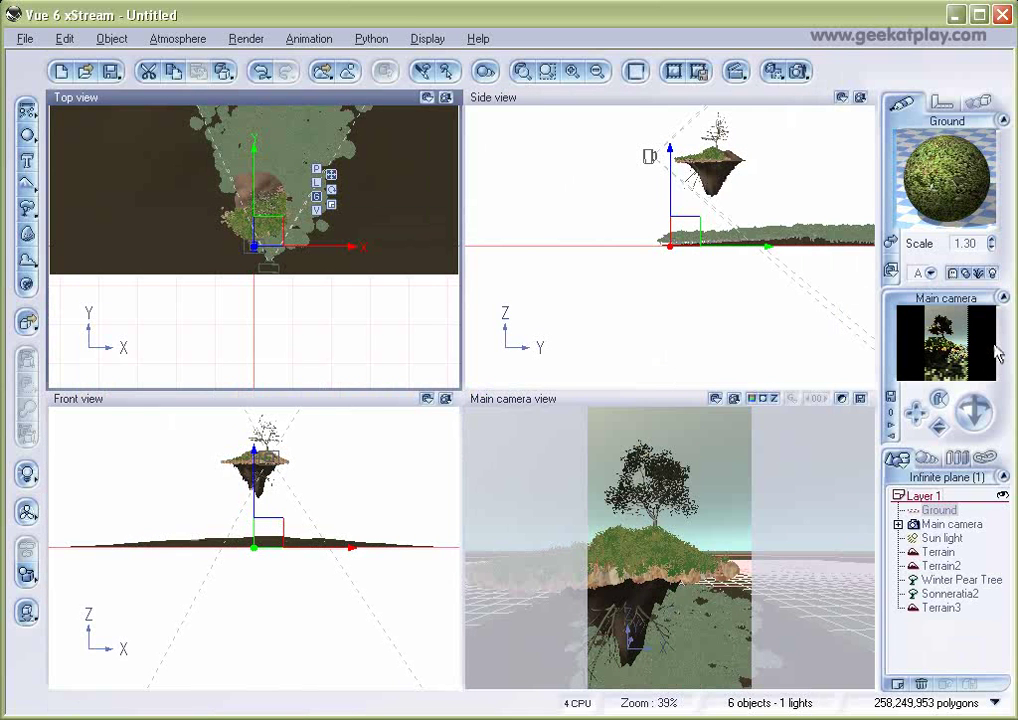
- Load the Hot Desert atmosphere from the Geekatplay collection
click(178, 39)
click(195, 60)
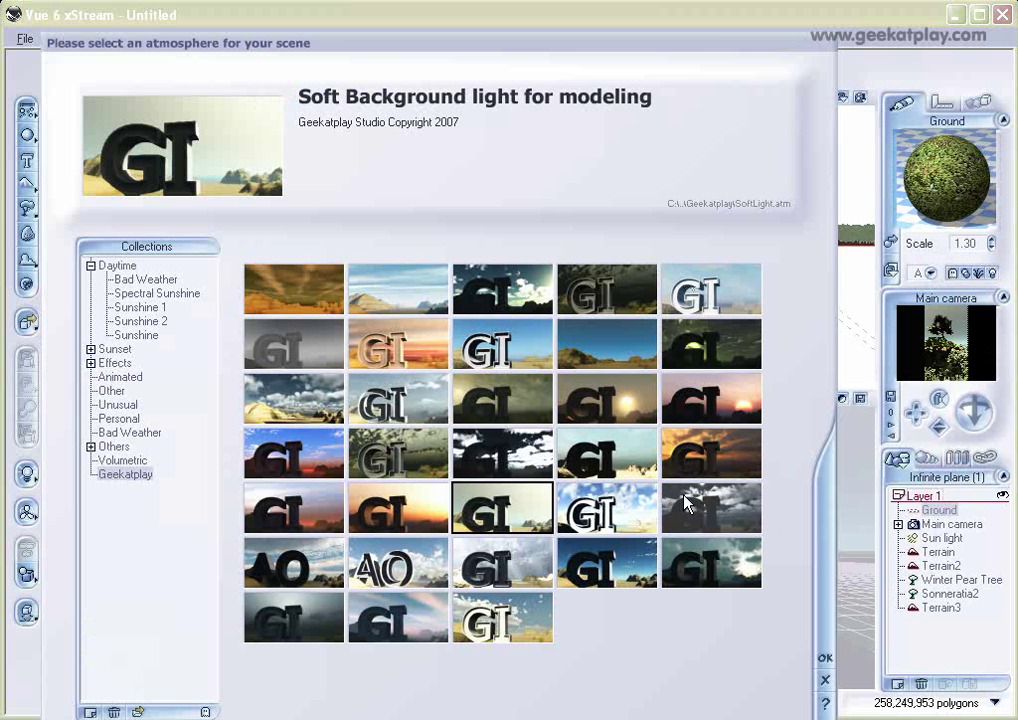
click(643, 402)
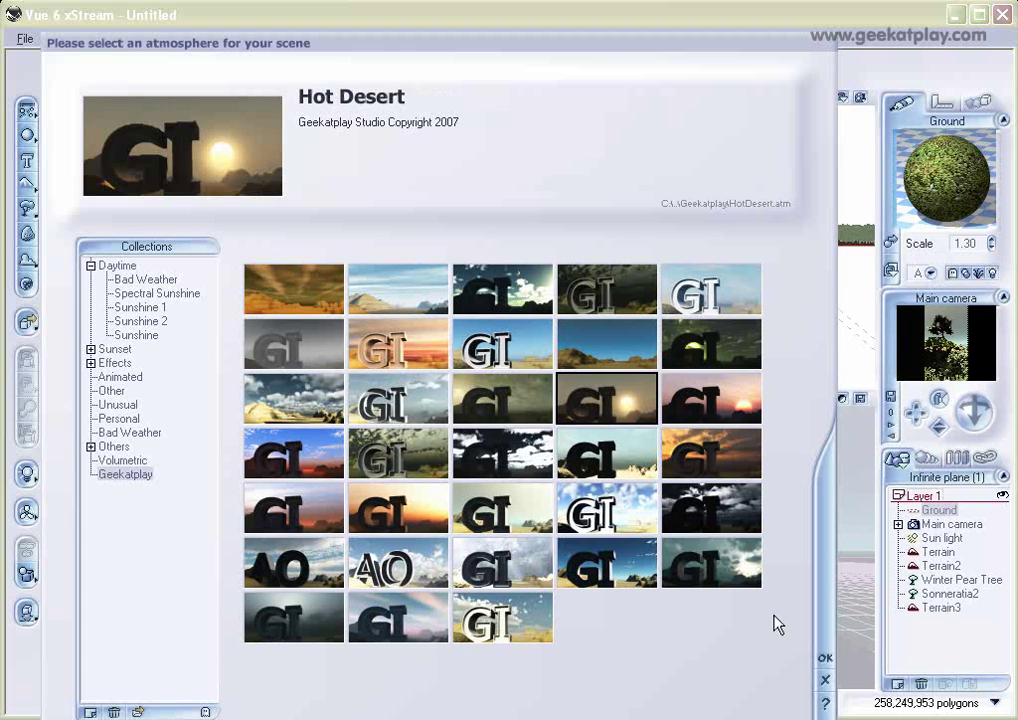
click(825, 657)
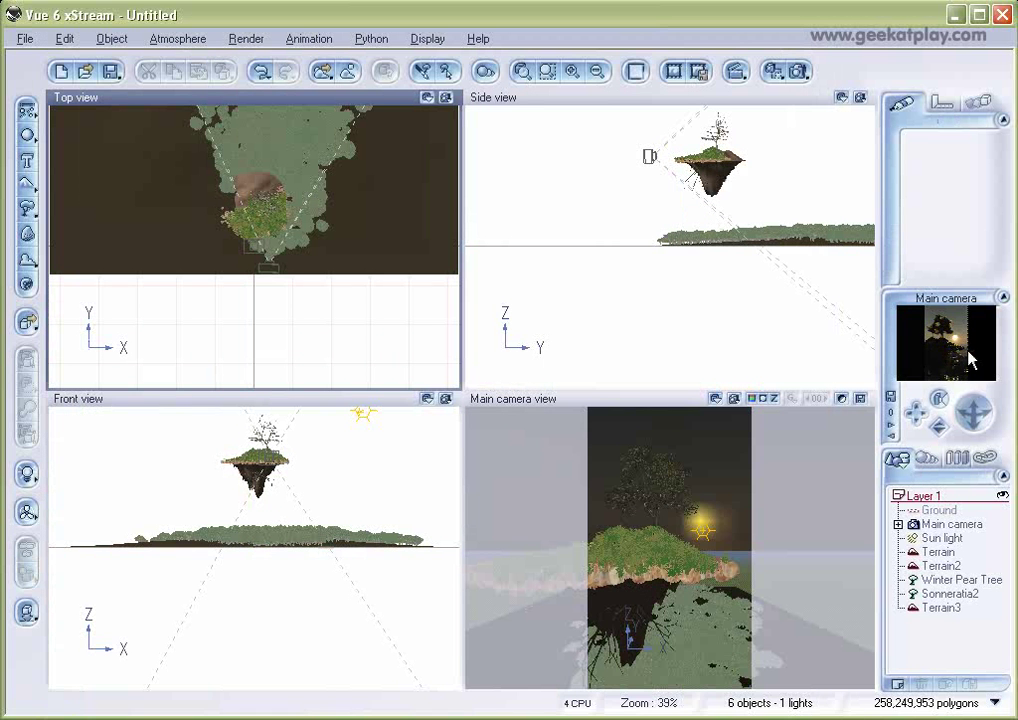
- Browse the Geekatplay atmosphere presets and load Soft Sunset for the scene
click(178, 38)
click(159, 61)
click(400, 305)
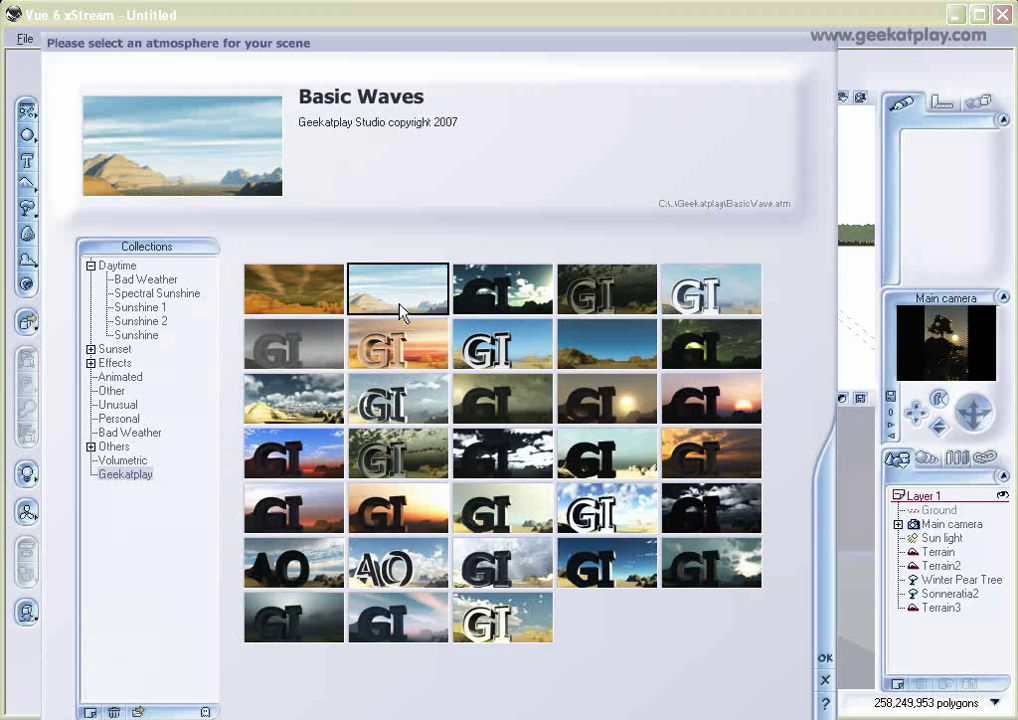
click(306, 354)
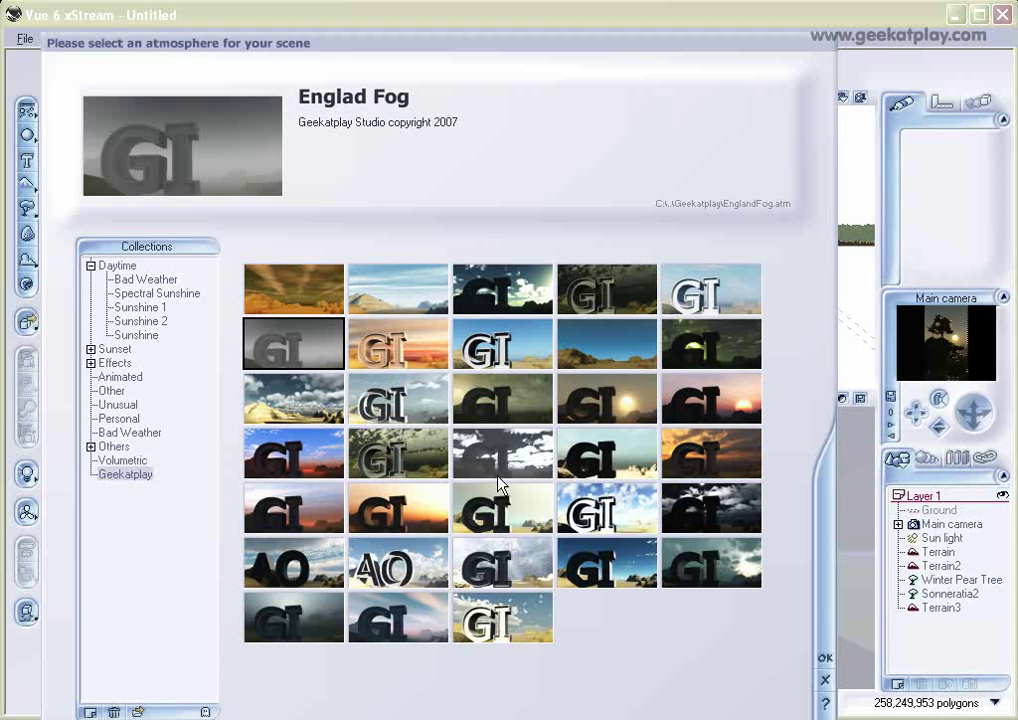
click(392, 505)
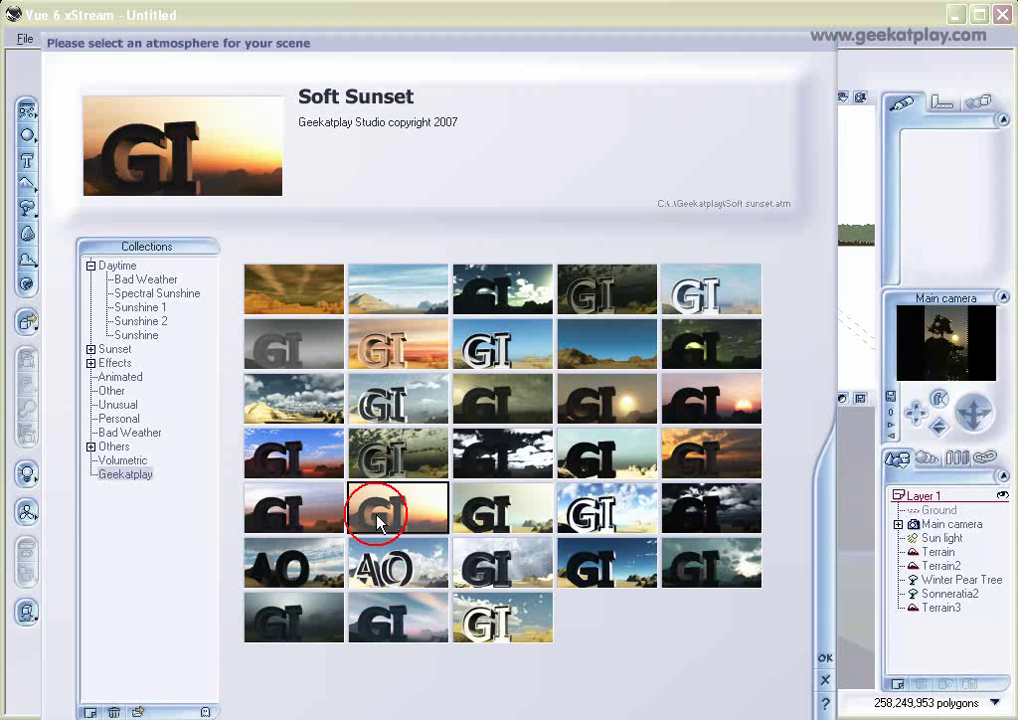
click(822, 657)
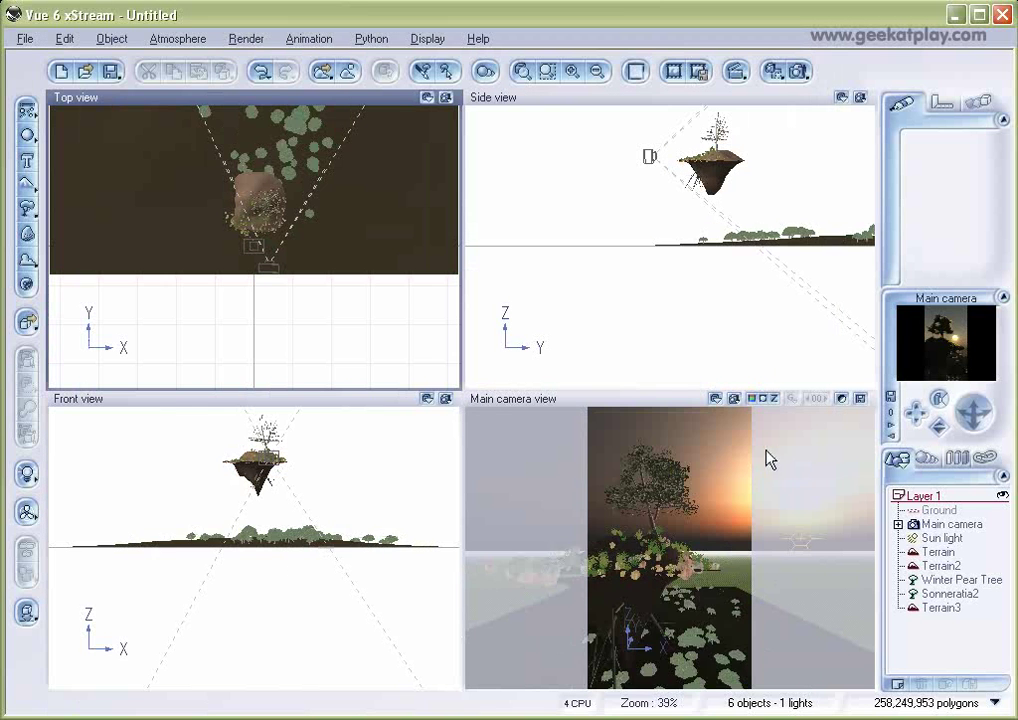
- Render the main camera view under the Soft Sunset atmosphere, inspect the finished image, and close the render display
click(799, 71)
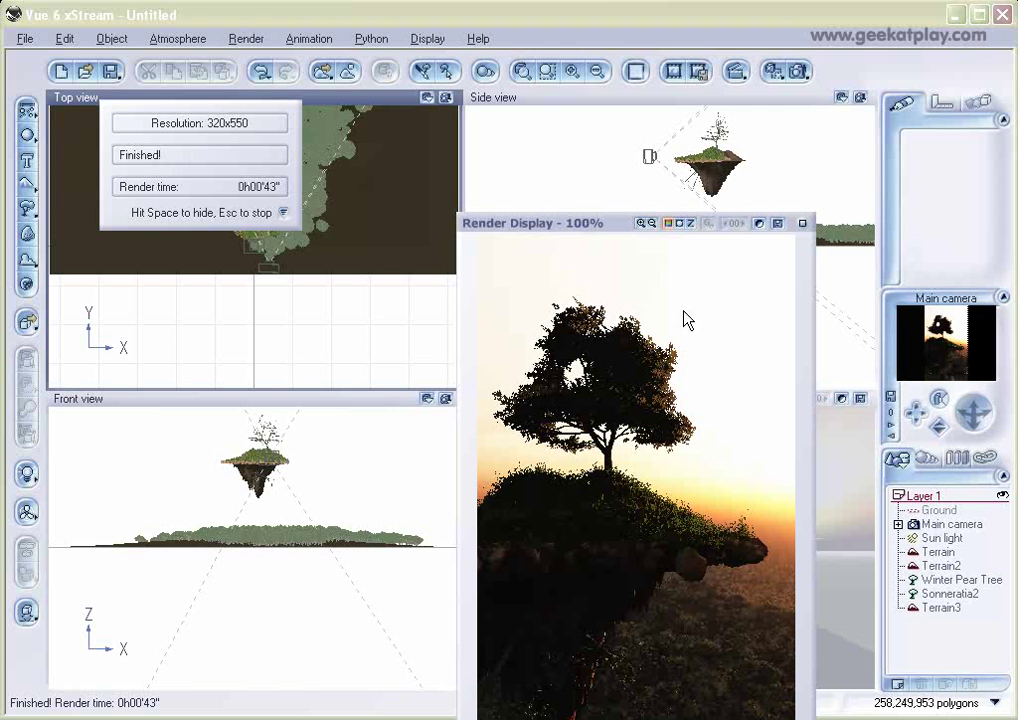
drag(607, 228, 493, 98)
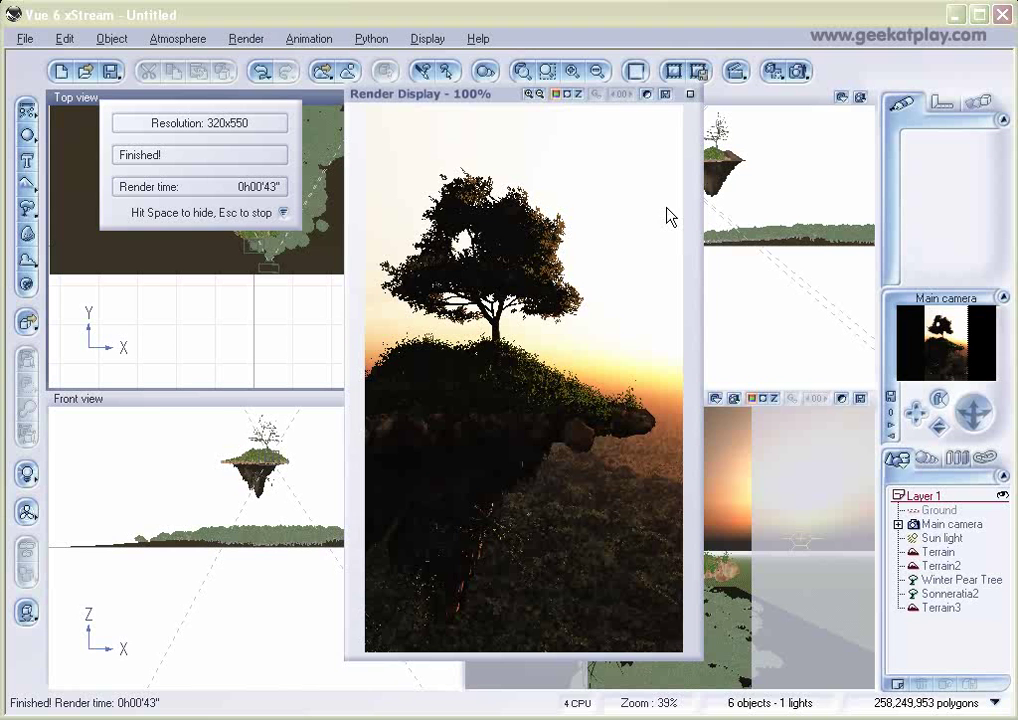
click(690, 96)
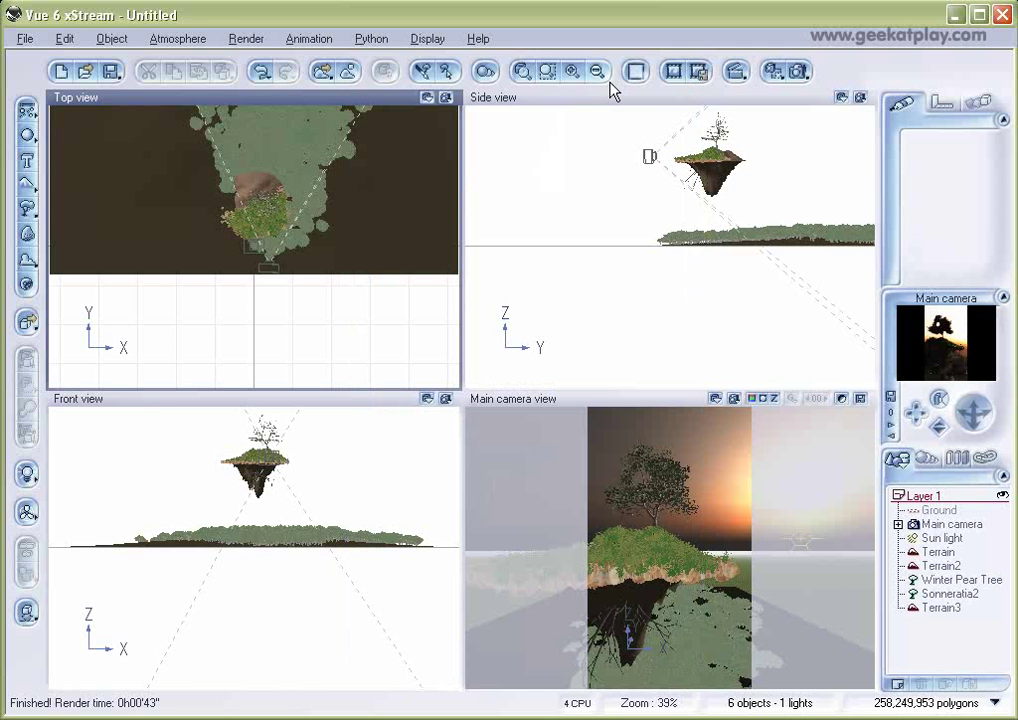
- Browse the Geekatplay atmosphere presets, including Summer Day, and load Havy Summer for the scene
click(180, 38)
click(196, 68)
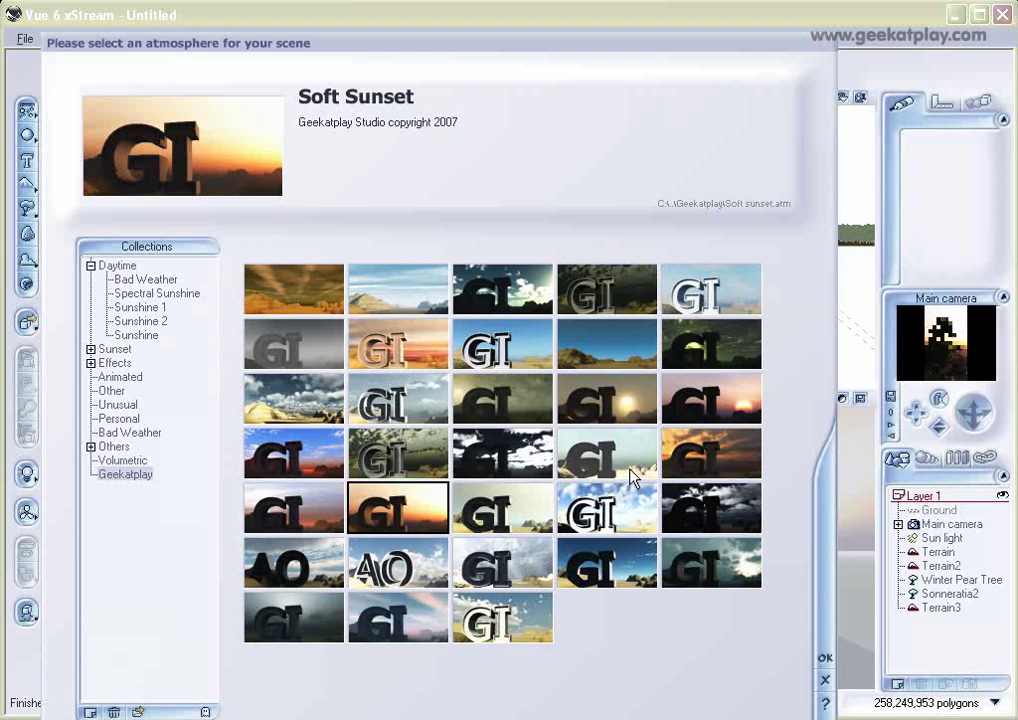
click(323, 400)
click(400, 455)
click(313, 565)
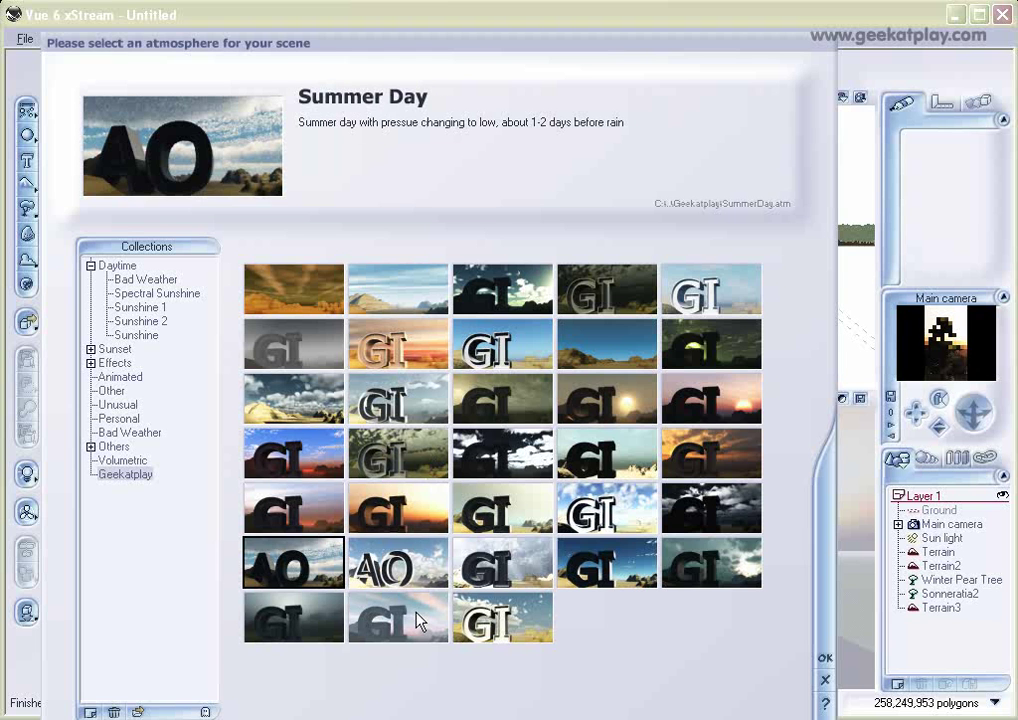
click(295, 398)
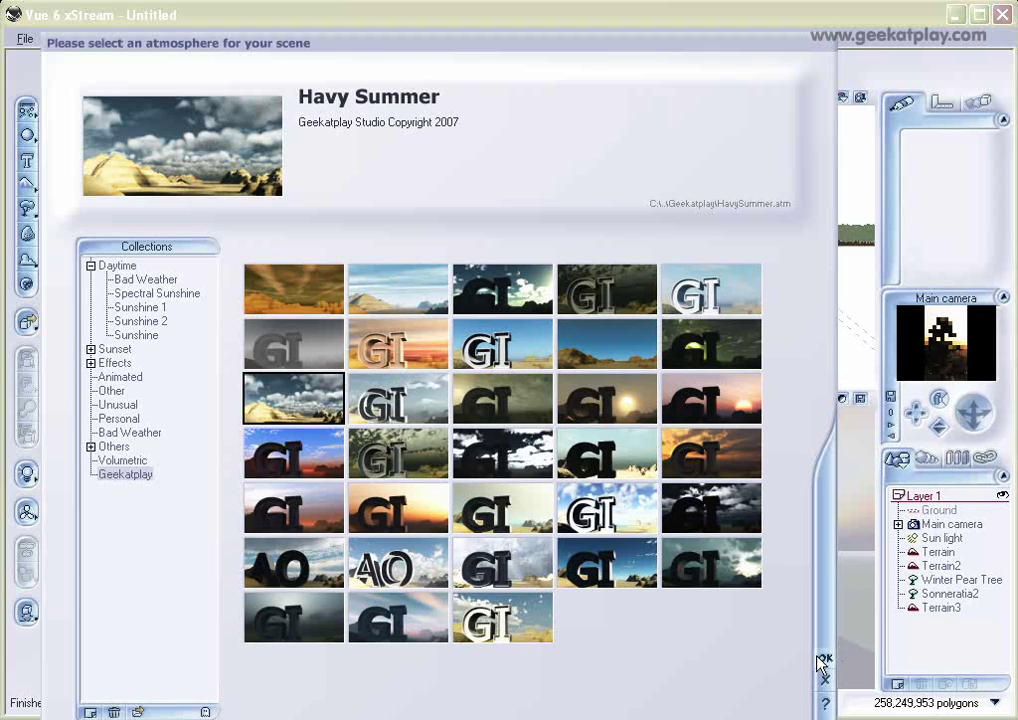
click(826, 657)
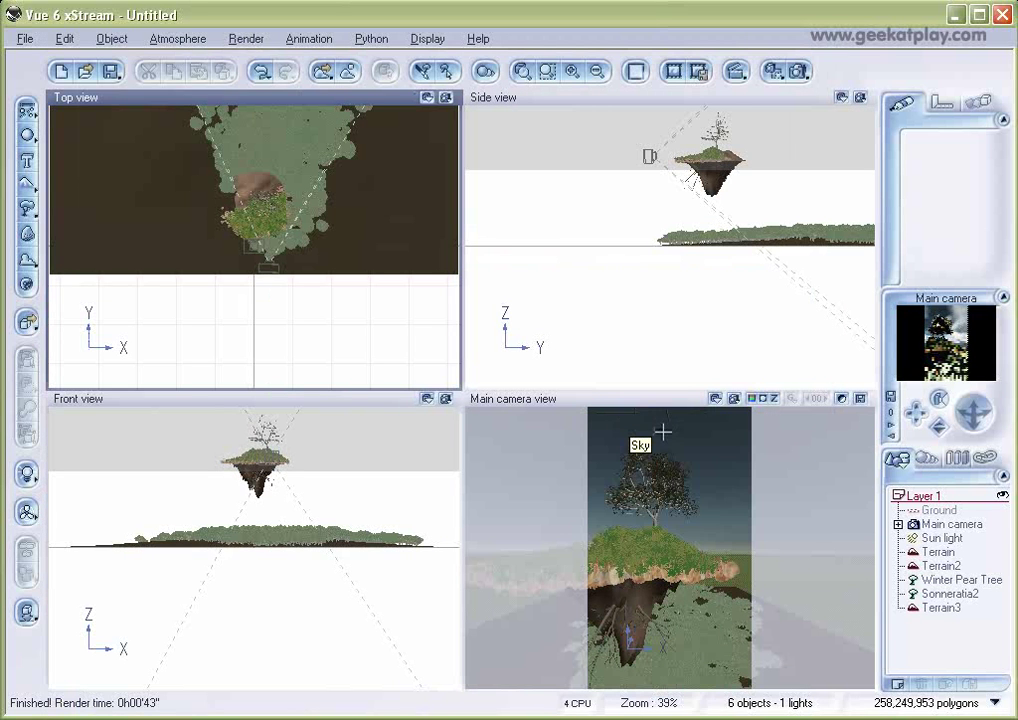
- Render the main camera view under the Havy Summer atmosphere and reposition the render display to show the whole image
click(797, 72)
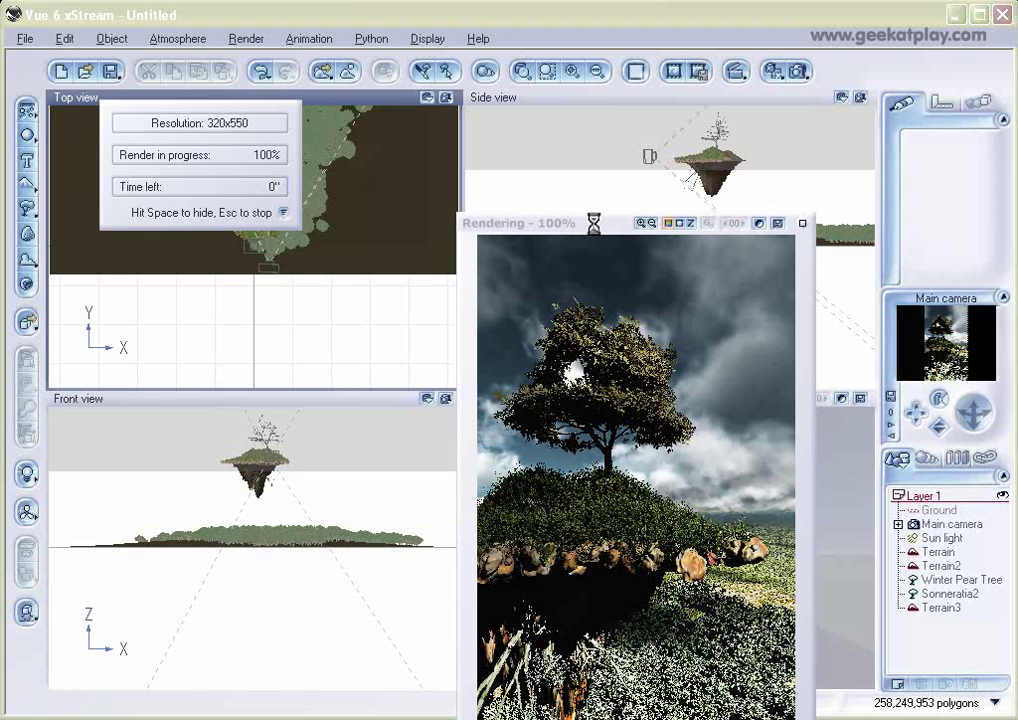
drag(594, 222, 487, 127)
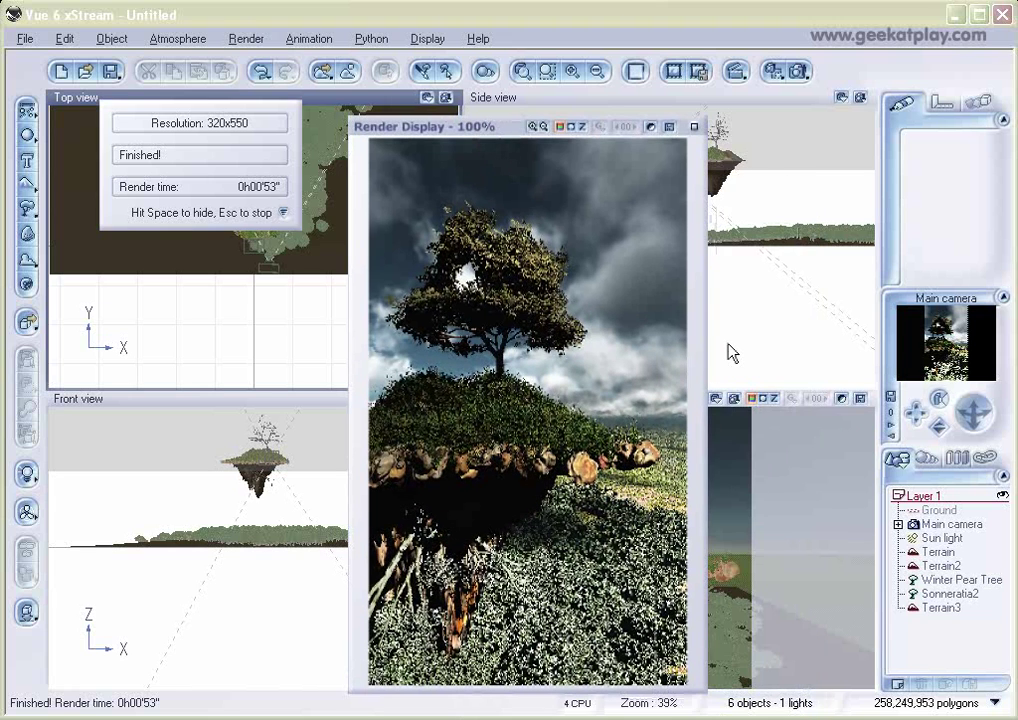